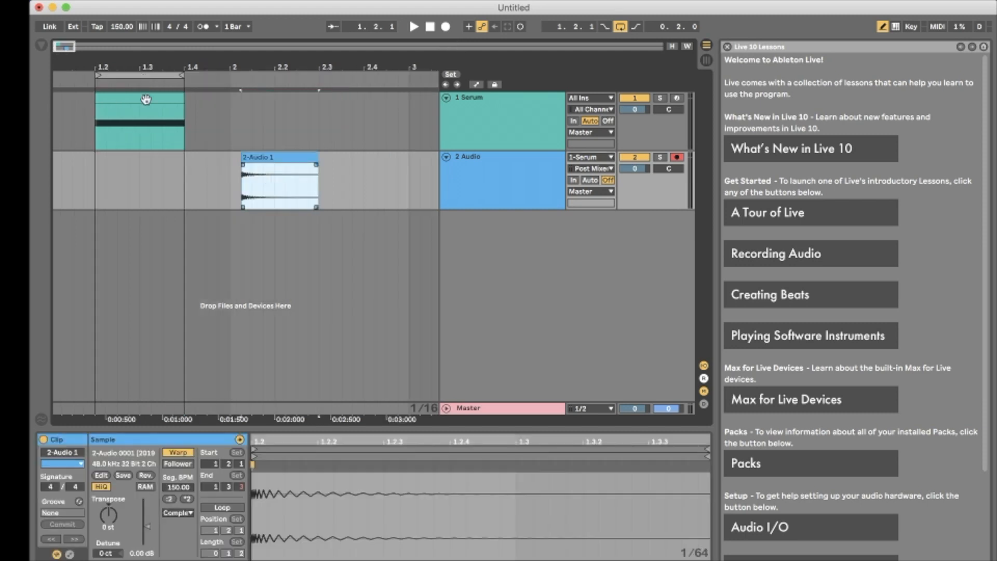
- Add a Dynamic Tube to the Serum track with Drive at 15.0 dB, Dry/Wet at 100 % and Bias at about 56 %
{"action": "double_click", "coordinate": [148, 98]}
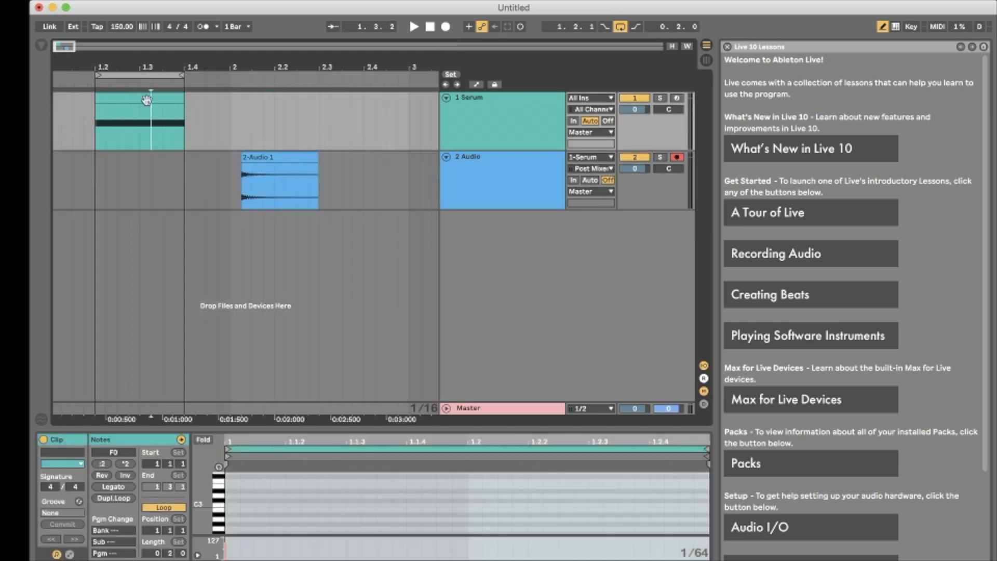
{"action": "left_click_drag", "start_coordinate": [330, 424], "coordinate": [288, 131]}
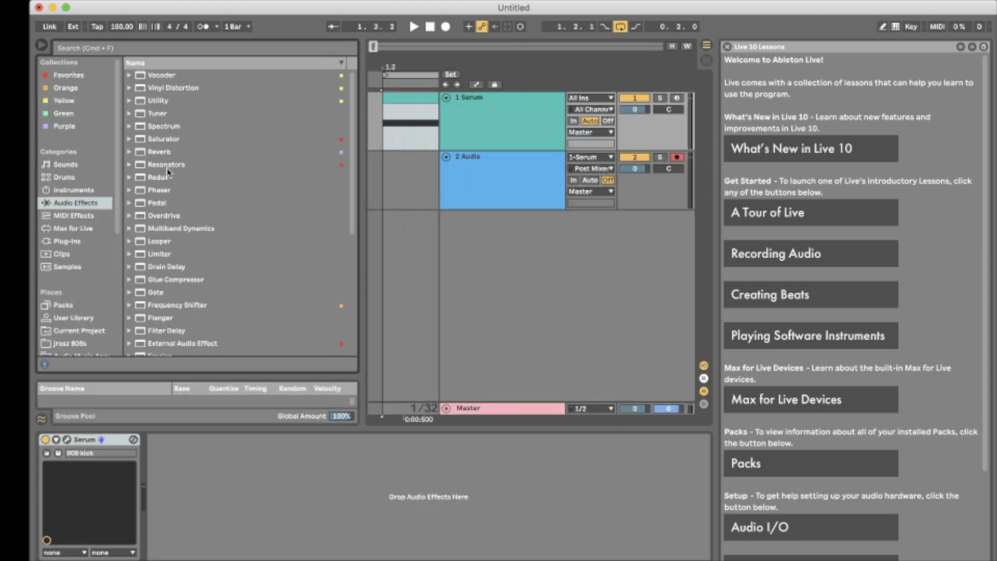
{"action": "scroll", "coordinate": [166, 260], "scroll_direction": "down", "scroll_amount": 8}
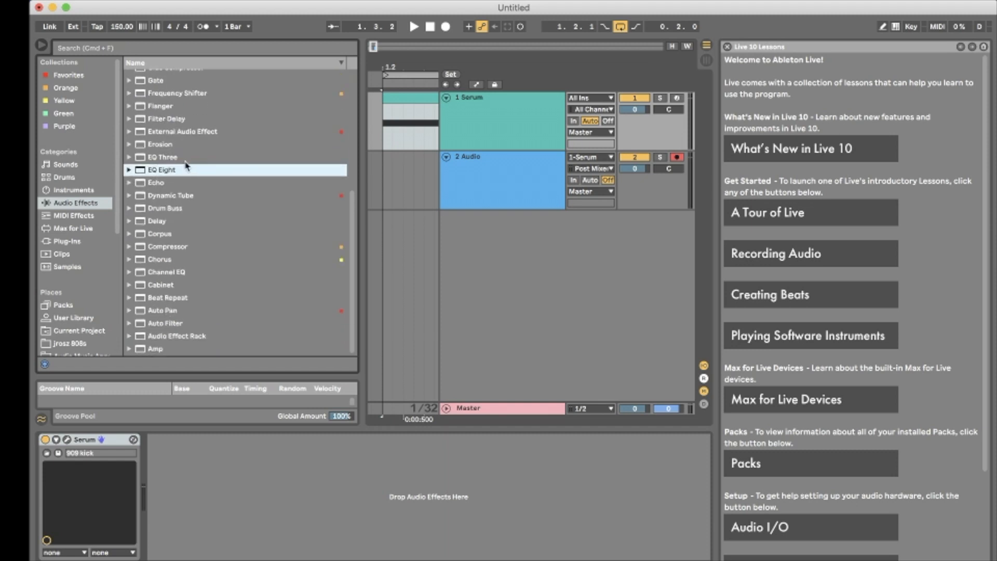
{"action": "double_click", "coordinate": [170, 195]}
{"action": "left_click_drag", "start_coordinate": [226, 541], "coordinate": [227, 457]}
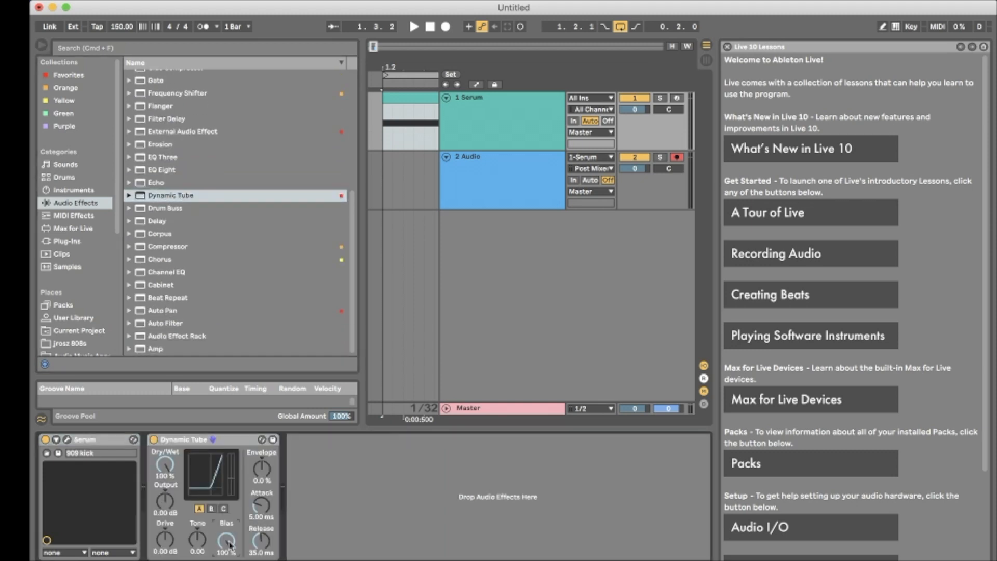
{"action": "left_click_drag", "start_coordinate": [165, 539], "coordinate": [166, 483]}
{"action": "key", "text": "space"}
{"action": "mouse_move", "coordinate": [165, 464]}
{"action": "left_mouse_down"}
{"action": "mouse_move", "coordinate": [166, 499]}
{"action": "mouse_move", "coordinate": [165, 457]}
{"action": "left_mouse_up"}
{"action": "left_click_drag", "start_coordinate": [225, 542], "coordinate": [225, 560]}
- Add a Saturator after the Dynamic Tube, using Digital Clip with Soft Clip on and Drive at about 24.6 dB
{"action": "scroll", "coordinate": [235, 208], "scroll_direction": "up", "scroll_amount": 10}
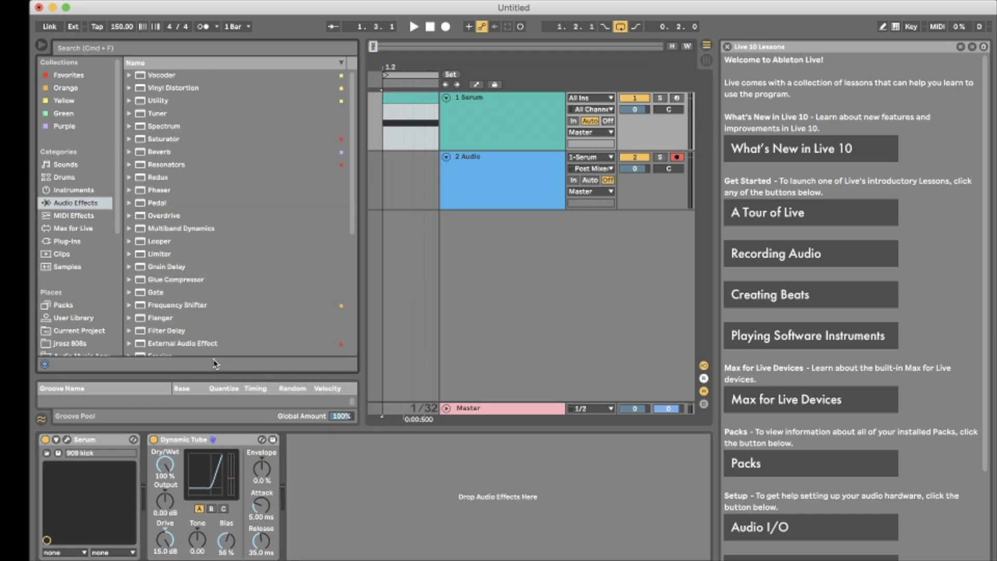
{"action": "double_click", "coordinate": [164, 139]}
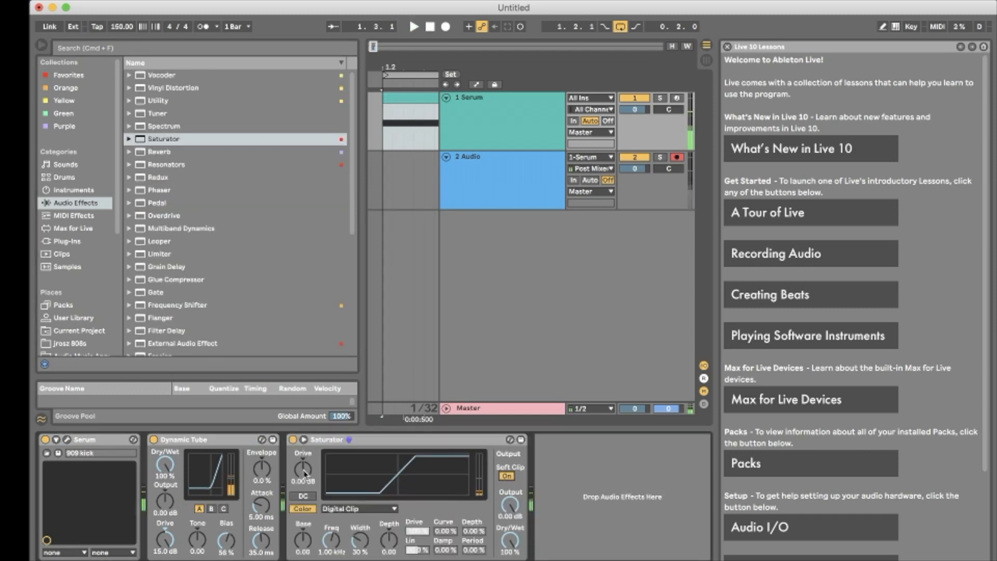
{"action": "left_click_drag", "start_coordinate": [304, 472], "coordinate": [303, 447]}
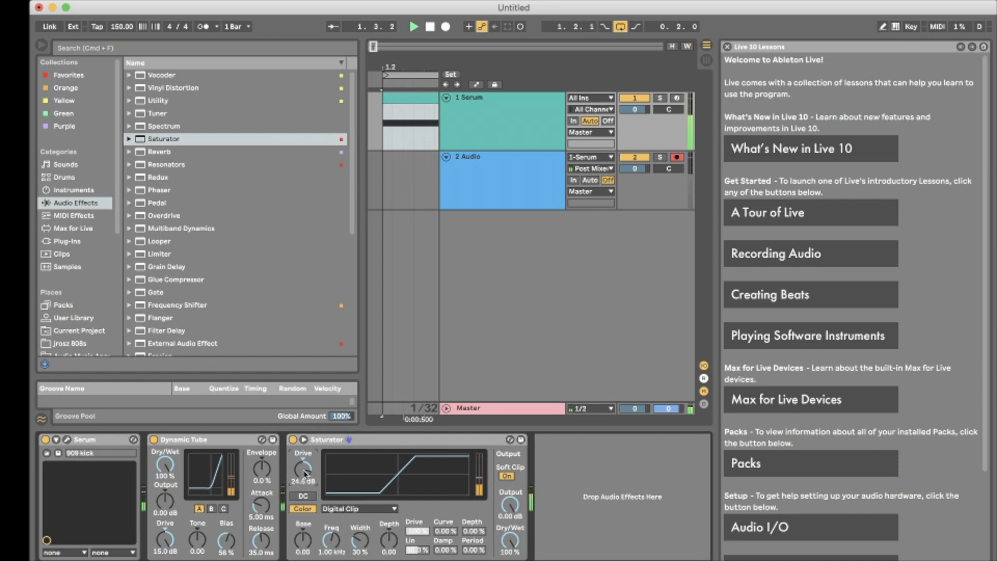
{"action": "key", "text": "space"}
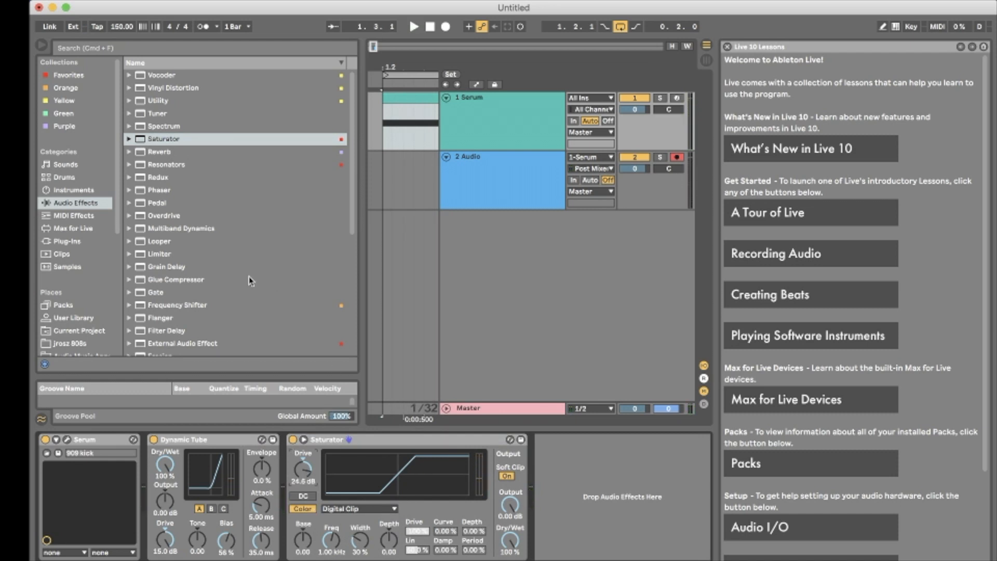
- Add an EQ Eight with a low cut on band 1, a low shelf reduction on band 2 and about 10.5 dB boost at 367 Hz on band 3
{"action": "scroll", "coordinate": [251, 281], "scroll_direction": "down", "scroll_amount": 5}
{"action": "key", "text": "space"}
{"action": "double_click", "coordinate": [161, 224]}
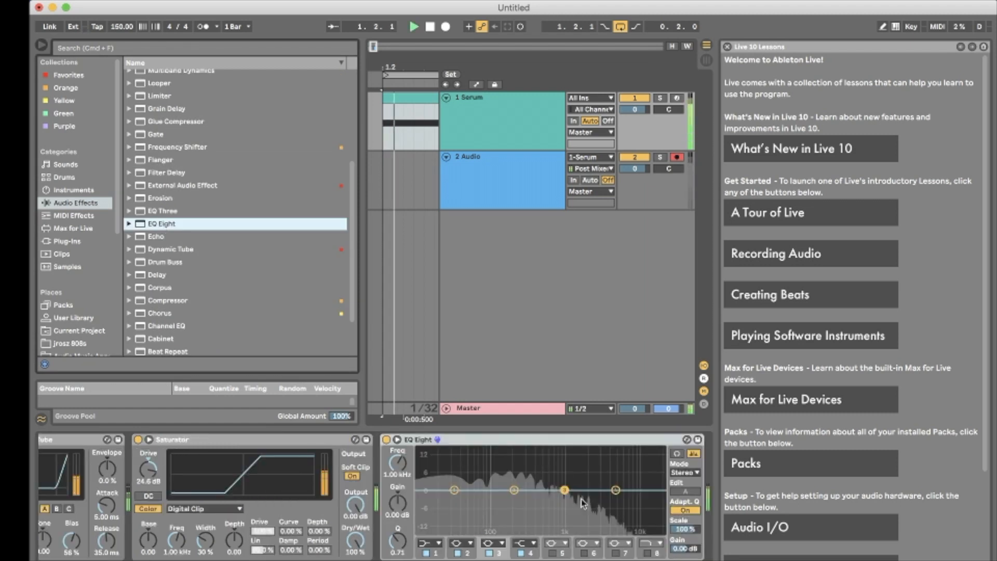
{"action": "left_click", "coordinate": [427, 545]}
{"action": "left_click", "coordinate": [460, 542]}
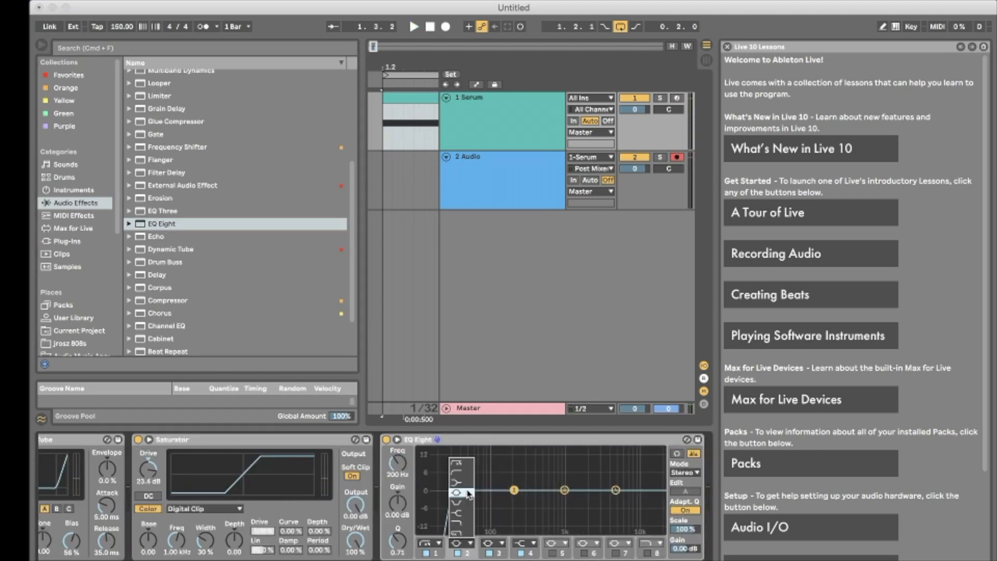
{"action": "left_click", "coordinate": [466, 484]}
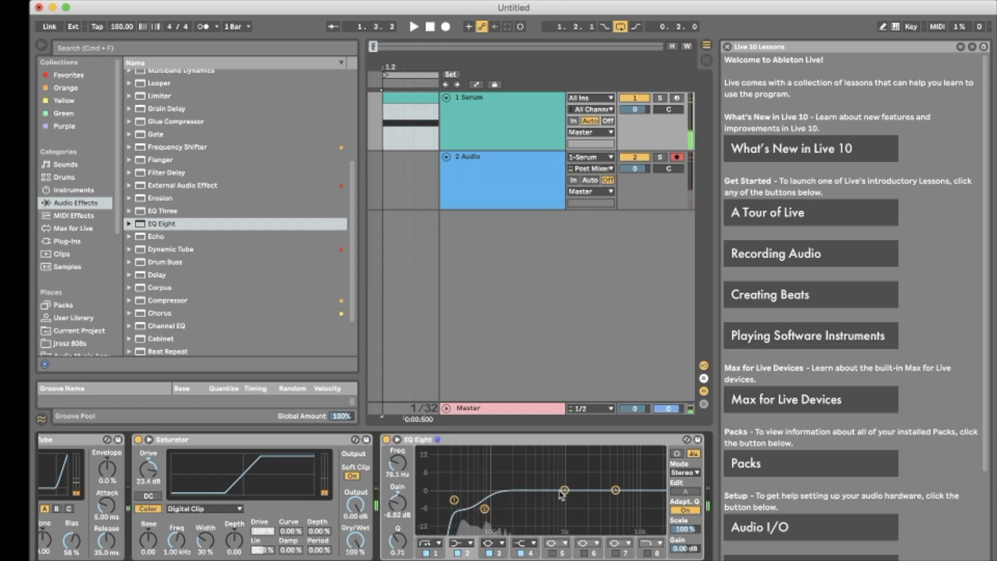
{"action": "left_click_drag", "start_coordinate": [565, 490], "coordinate": [533, 462]}
{"action": "key", "text": "space"}
- Add a second Saturator after the EQ Eight, using Digital Clip with Soft Clip on and Drive at about 12.6 dB
{"action": "scroll", "coordinate": [263, 287], "scroll_direction": "up", "scroll_amount": 5}
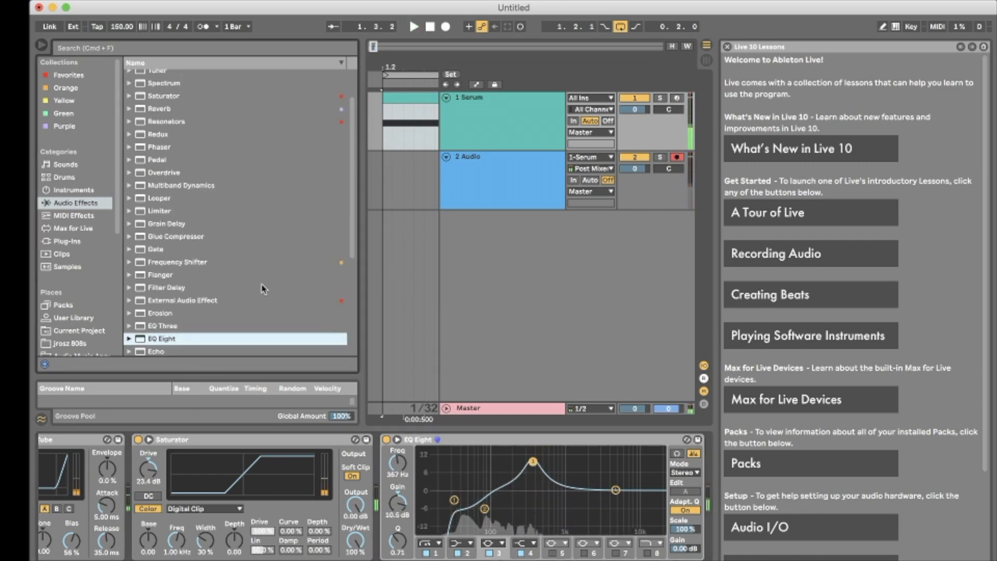
{"action": "scroll", "coordinate": [162, 124], "scroll_direction": "up", "scroll_amount": 2}
{"action": "double_click", "coordinate": [163, 125]}
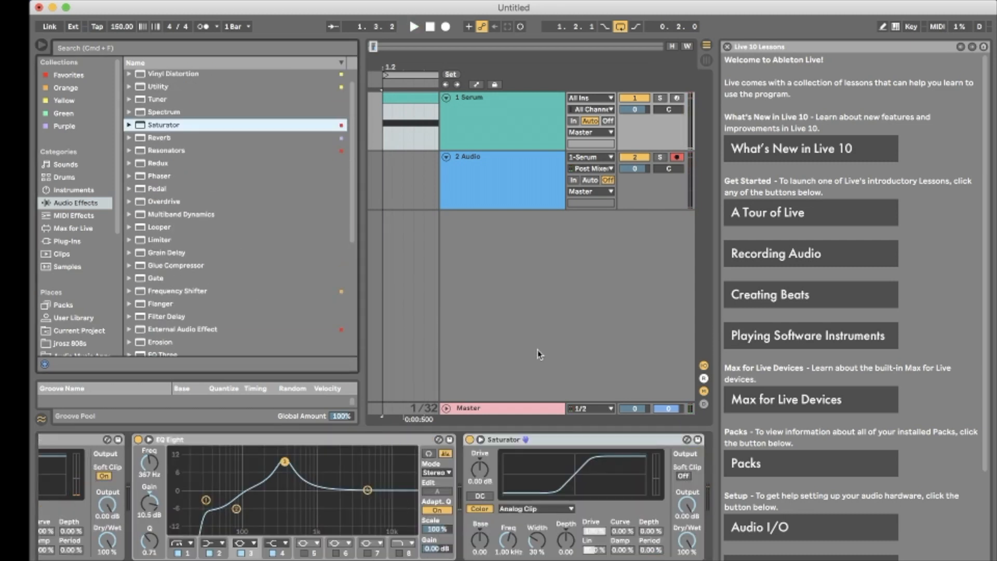
{"action": "left_click", "coordinate": [522, 513]}
{"action": "left_click", "coordinate": [535, 556]}
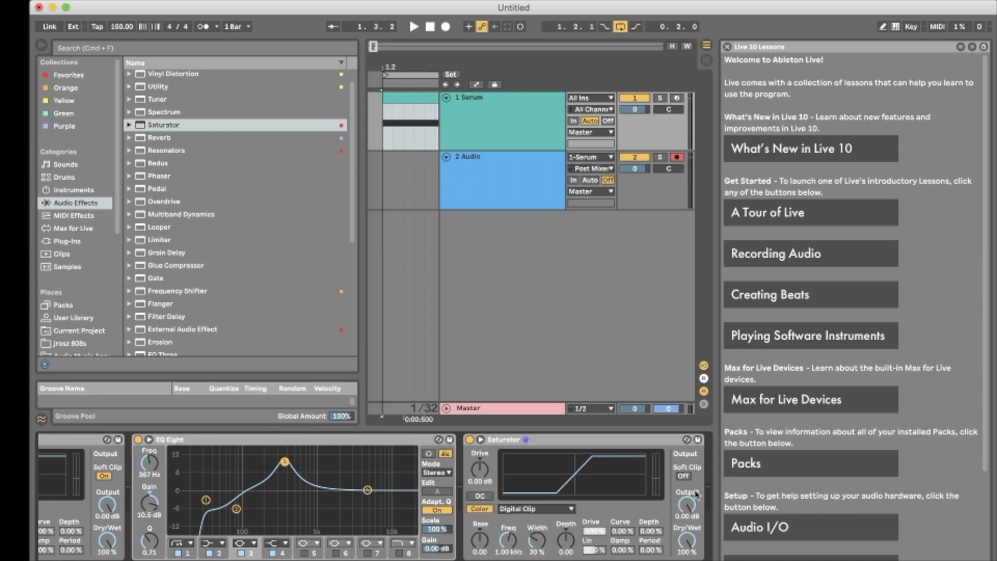
{"action": "key", "text": "space"}
{"action": "left_click", "coordinate": [683, 477]}
{"action": "left_click_drag", "start_coordinate": [481, 470], "coordinate": [481, 449]}
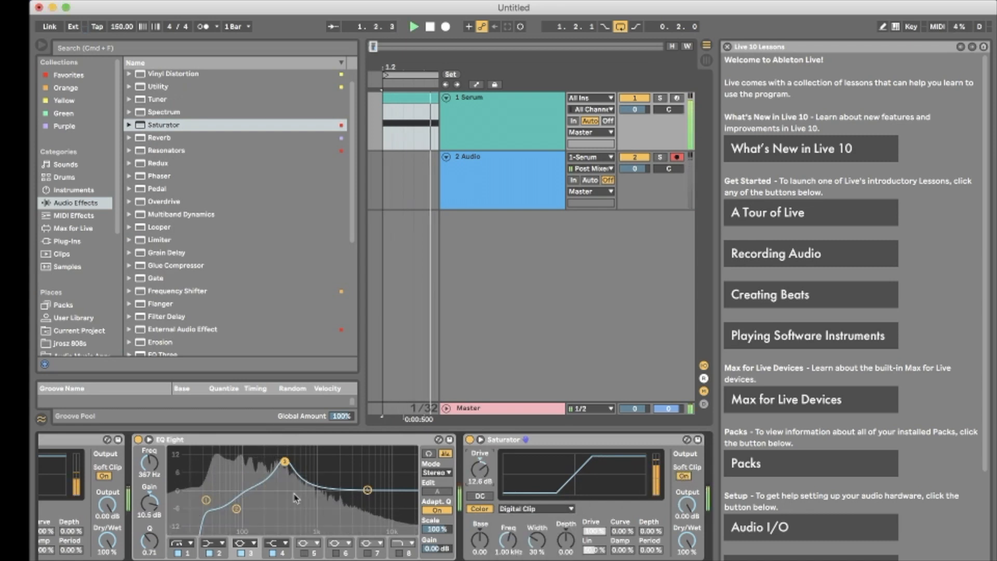
- Retune EQ Eight band 3 to about 230 Hz and 6.57 dB, and set the second Saturator's Drive to about 30.9 dB
{"action": "mouse_move", "coordinate": [285, 461]}
{"action": "left_mouse_down"}
{"action": "mouse_move", "coordinate": [271, 473]}
{"action": "mouse_move", "coordinate": [255, 446]}
{"action": "mouse_move", "coordinate": [240, 449]}
{"action": "mouse_move", "coordinate": [244, 472]}
{"action": "mouse_move", "coordinate": [270, 472]}
{"action": "left_mouse_up"}
{"action": "key", "text": "space"}
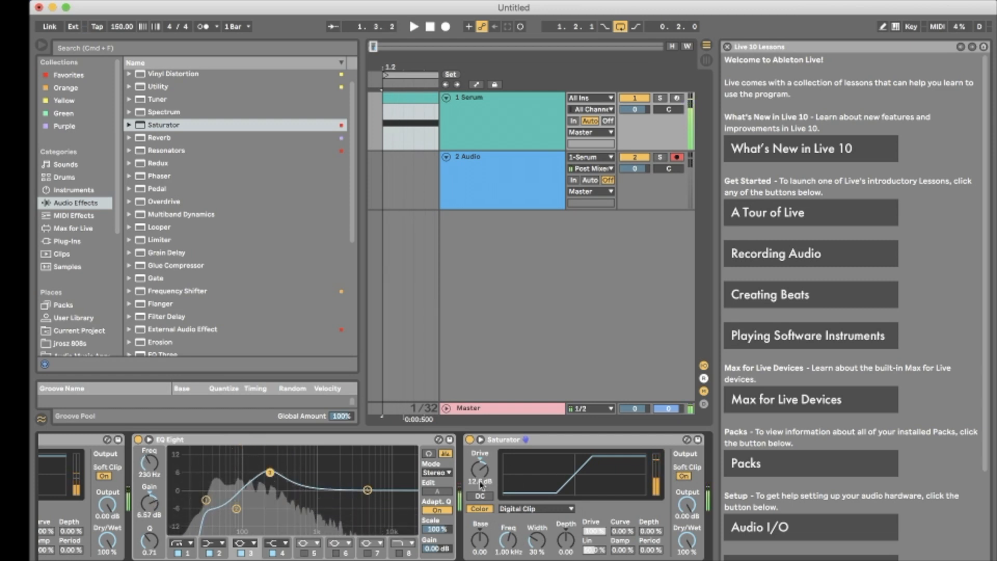
{"action": "left_click_drag", "start_coordinate": [481, 486], "coordinate": [477, 476]}
{"action": "key", "text": "space"}
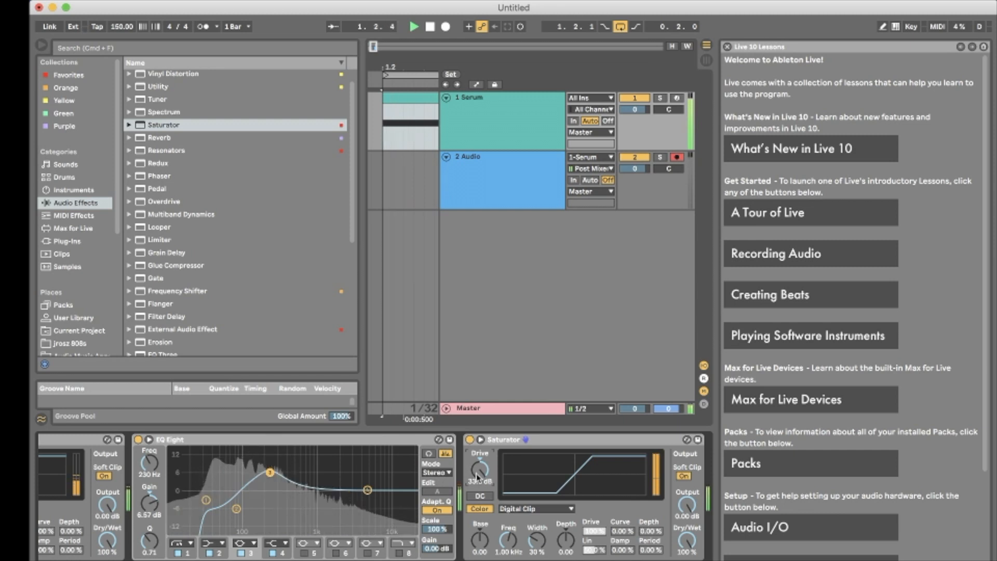
{"action": "key", "text": "space"}
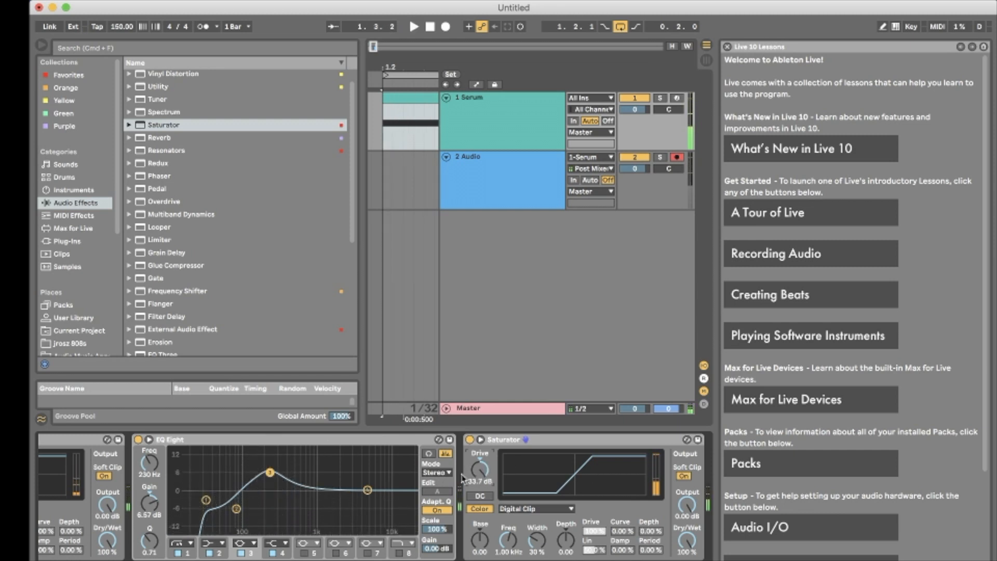
{"action": "key", "text": "space"}
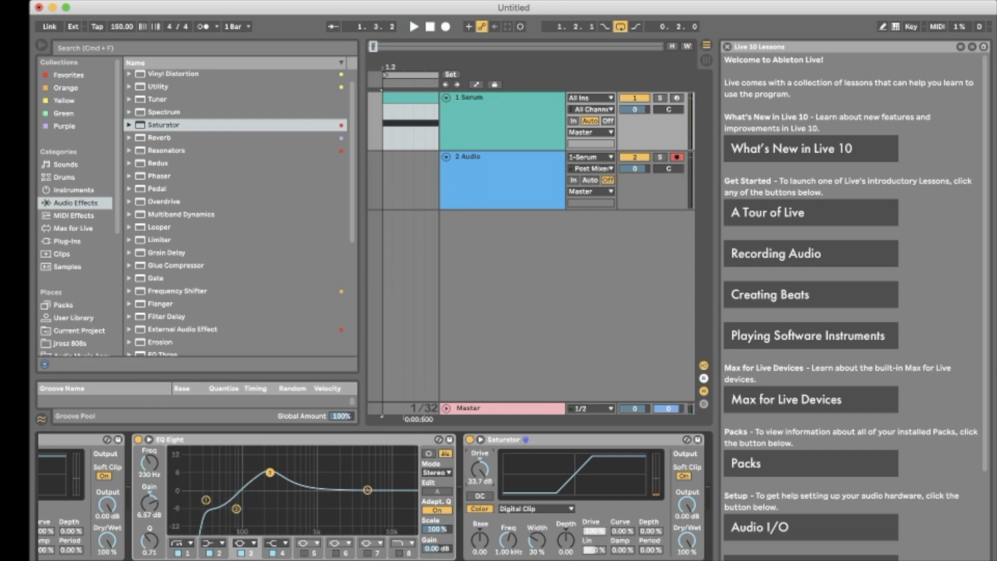
{"action": "left_click_drag", "start_coordinate": [480, 469], "coordinate": [480, 473]}
{"action": "key", "text": "space"}
{"action": "key", "text": "space"}
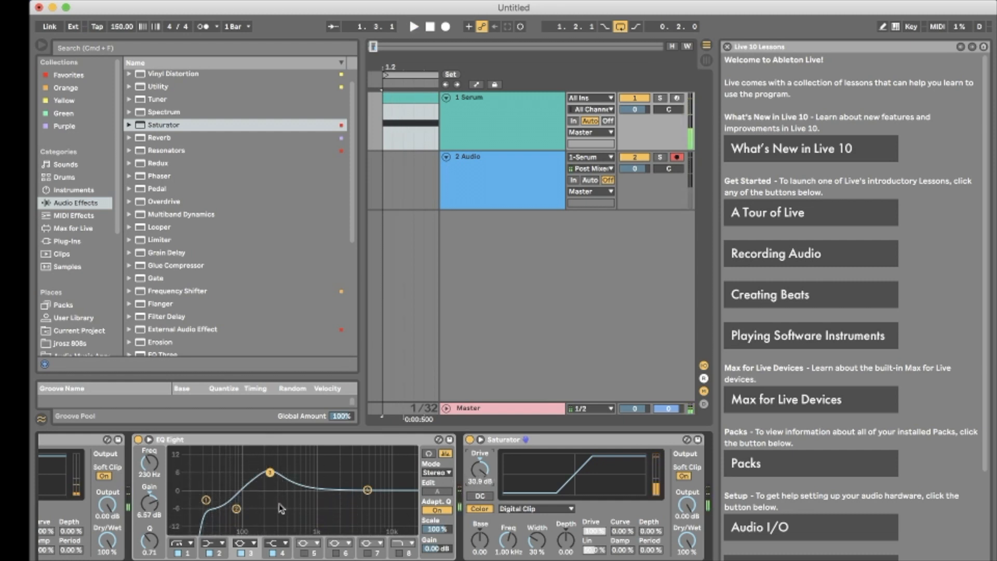
- Fine-tune EQ Eight band 3 by ear to about 272 Hz with a 7.07 dB boost
{"action": "scroll", "coordinate": [312, 521], "scroll_direction": "left", "scroll_amount": 5}
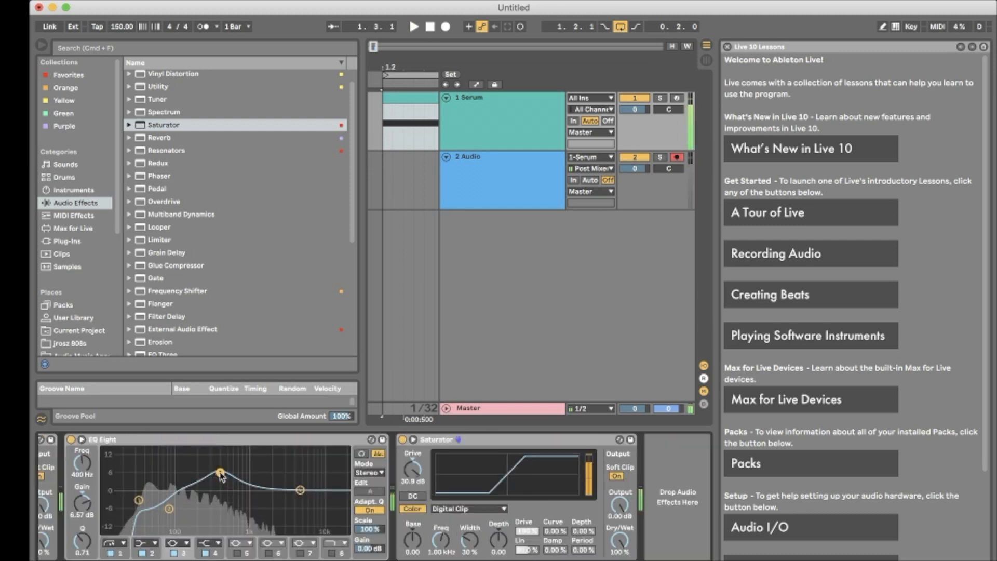
{"action": "mouse_move", "coordinate": [220, 474]}
{"action": "left_mouse_down"}
{"action": "mouse_move", "coordinate": [205, 450]}
{"action": "mouse_move", "coordinate": [211, 474]}
{"action": "left_mouse_up"}
{"action": "key", "text": "space"}
{"action": "key", "text": "space"}
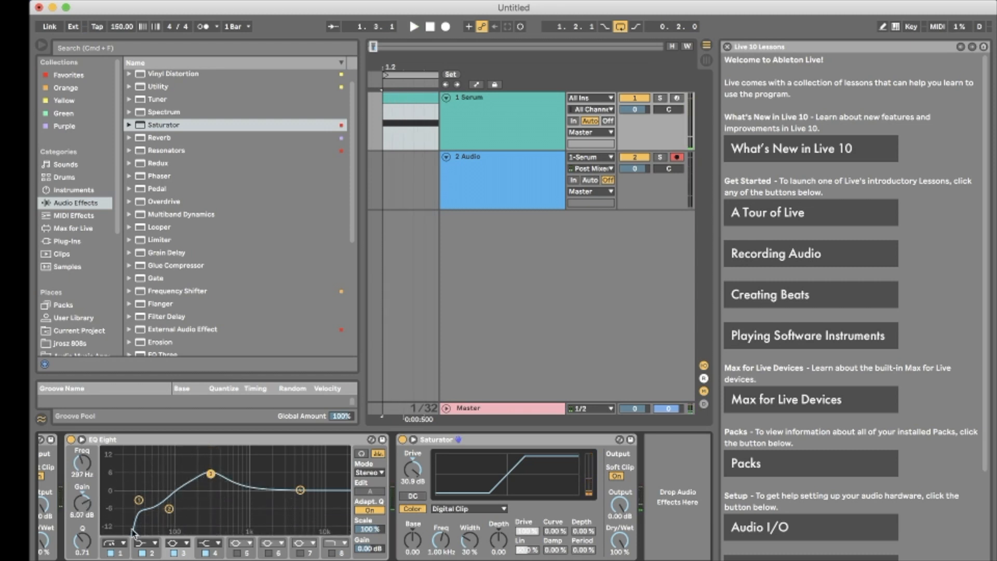
{"action": "key", "text": "space"}
{"action": "mouse_move", "coordinate": [211, 474]}
{"action": "left_mouse_down"}
{"action": "mouse_move", "coordinate": [211, 462]}
{"action": "mouse_move", "coordinate": [208, 471]}
{"action": "left_mouse_up"}
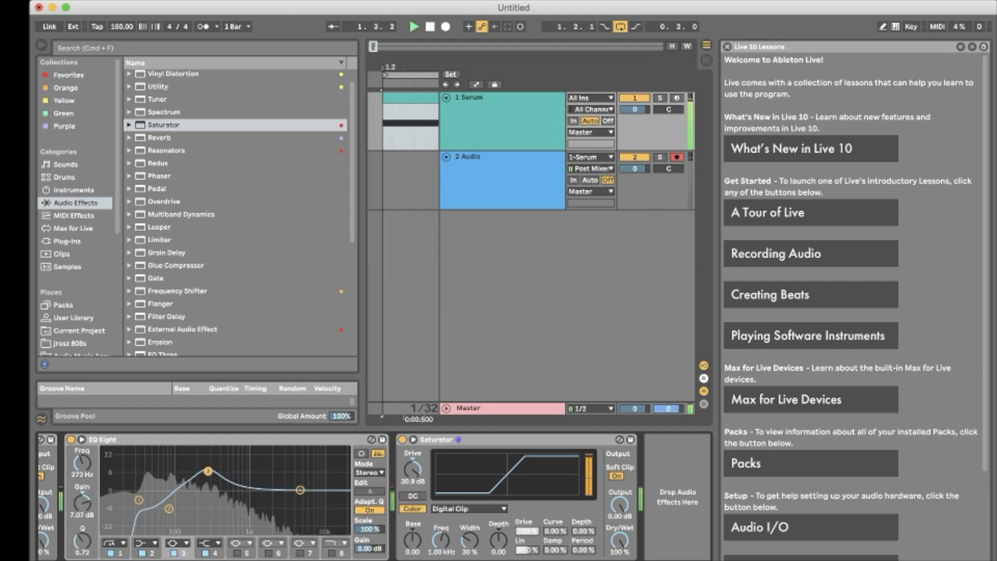
{"action": "key", "text": "space"}
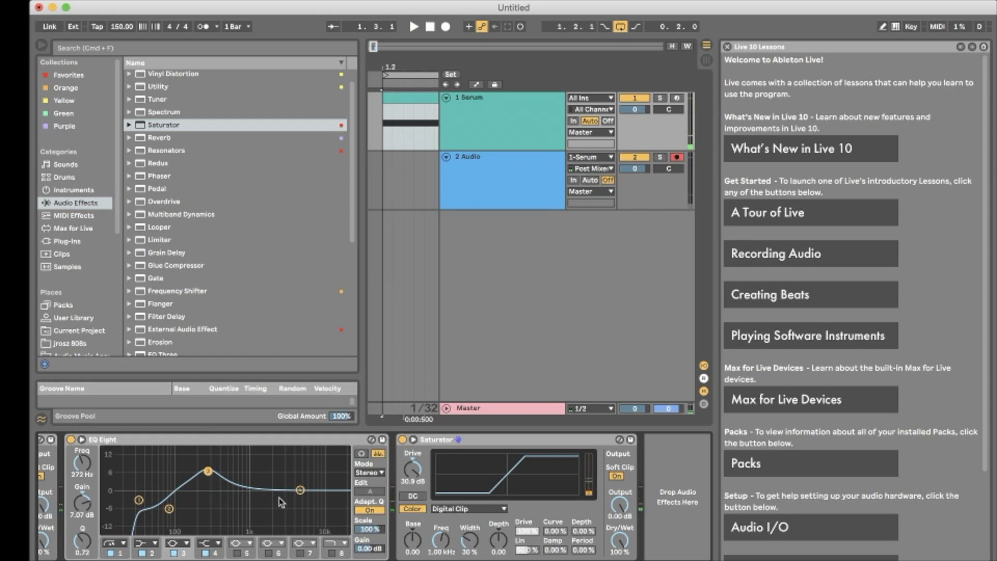
- Compare the sound without EQ Eight band 1, and set that band's low-cut frequency to about 31.9 Hz
{"action": "scroll", "coordinate": [281, 503], "scroll_direction": "left", "scroll_amount": 10}
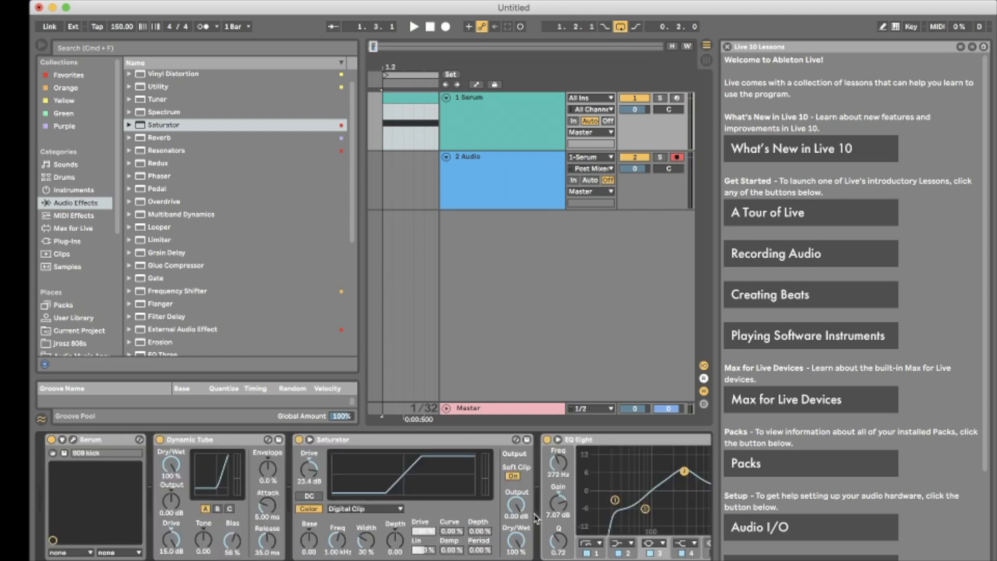
{"action": "scroll", "coordinate": [536, 517], "scroll_direction": "right", "scroll_amount": 10}
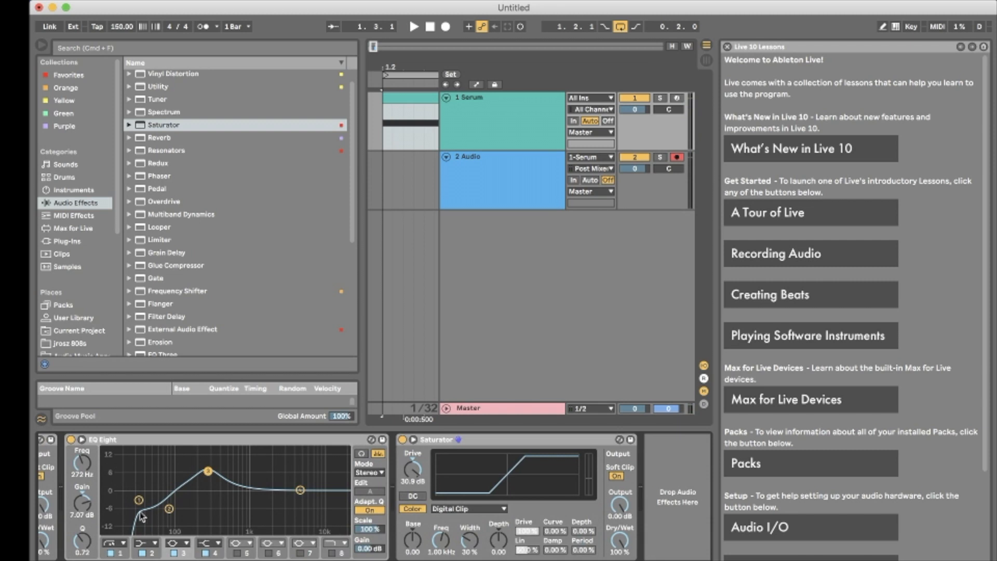
{"action": "left_click", "coordinate": [111, 555]}
{"action": "left_click", "coordinate": [112, 553]}
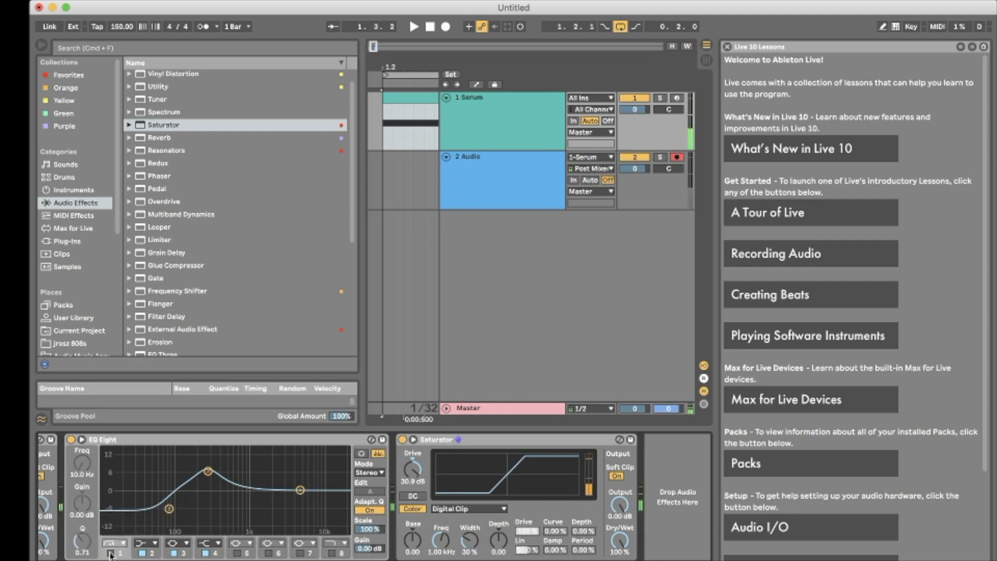
{"action": "left_click", "coordinate": [111, 555]}
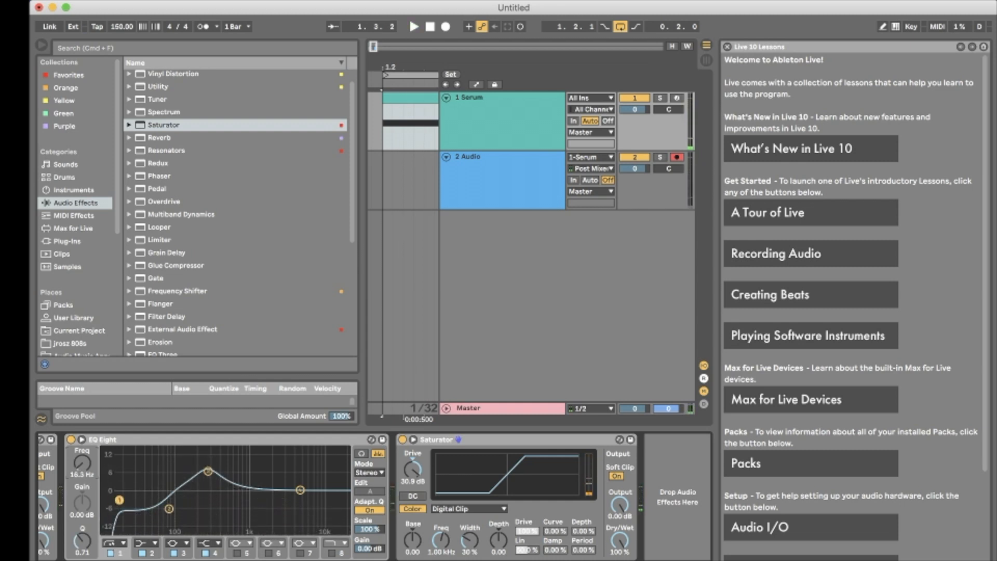
{"action": "left_click_drag", "start_coordinate": [83, 471], "coordinate": [83, 457]}
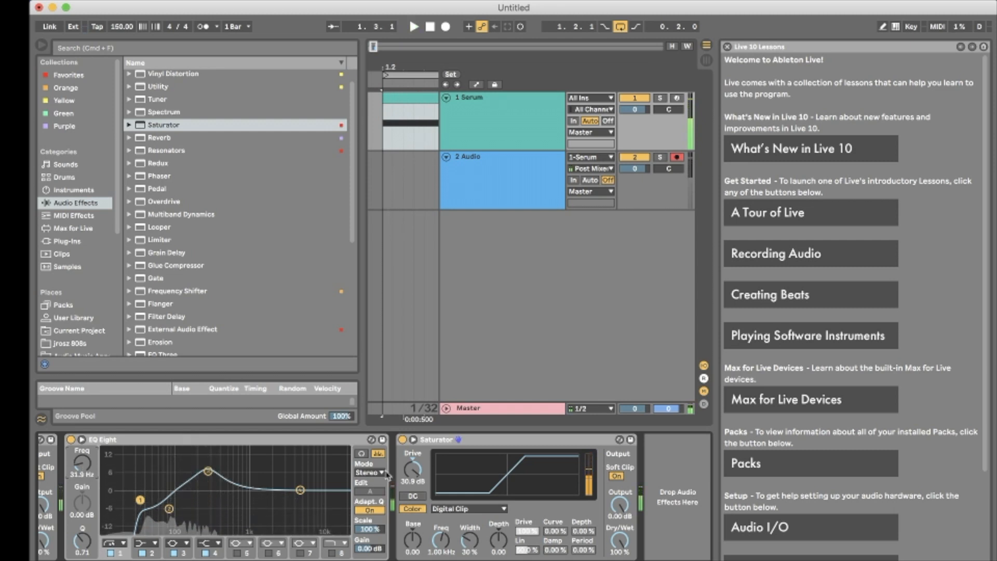
- Turn the EQ Eight low cut on band 1 off and back on to compare the low end
{"action": "scroll", "coordinate": [228, 260], "scroll_direction": "up", "scroll_amount": 1}
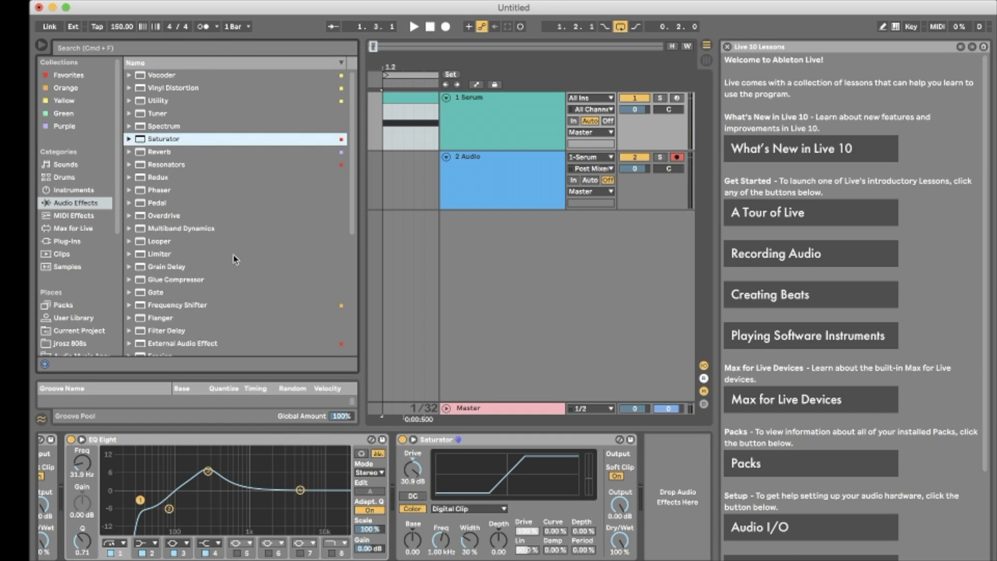
{"action": "left_click", "coordinate": [111, 553]}
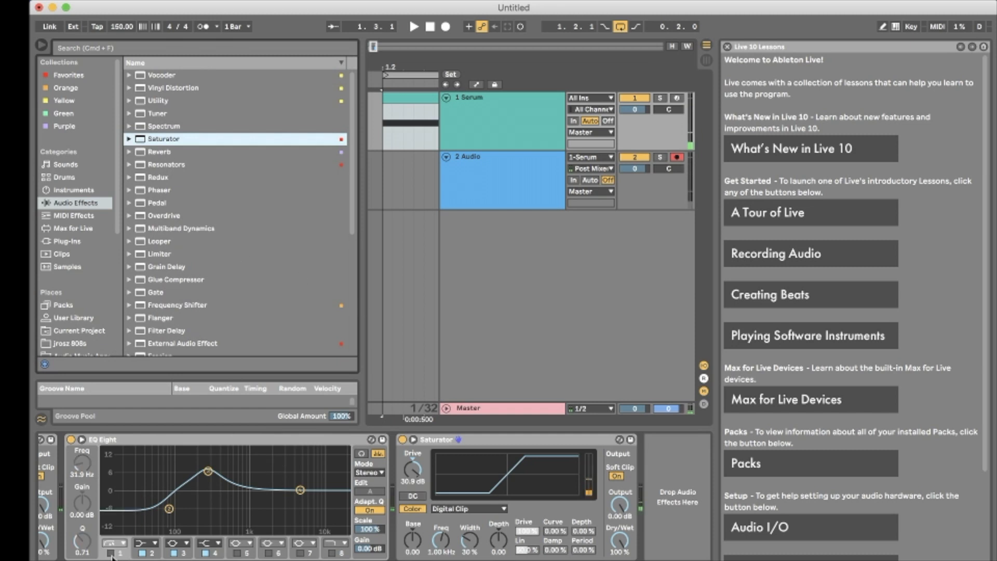
{"action": "left_click", "coordinate": [111, 553]}
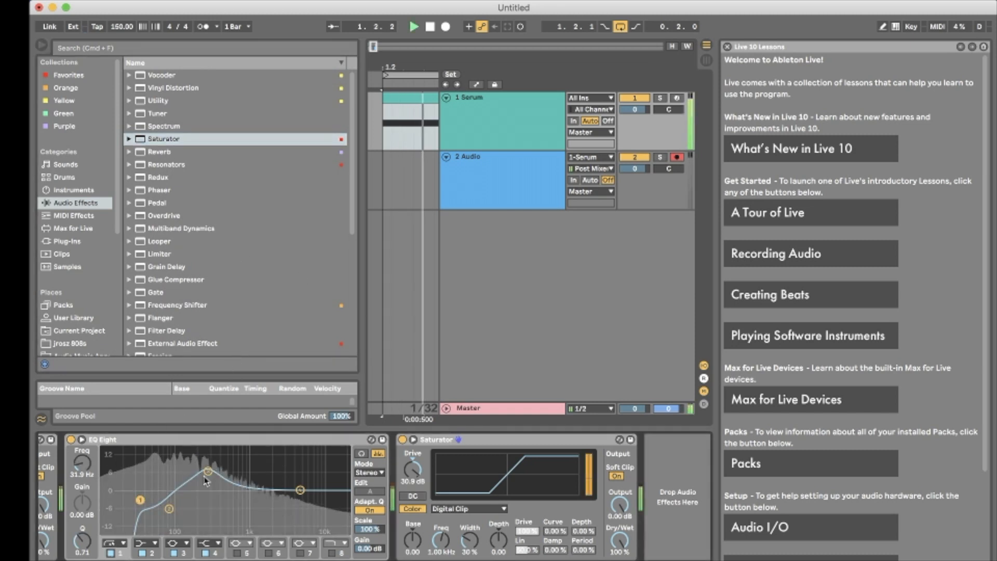
- Add a Spectrum analyzer at the end of the chain, hide the browser and expand the analyzer's display
{"action": "scroll", "coordinate": [214, 281], "scroll_direction": "down", "scroll_amount": 5}
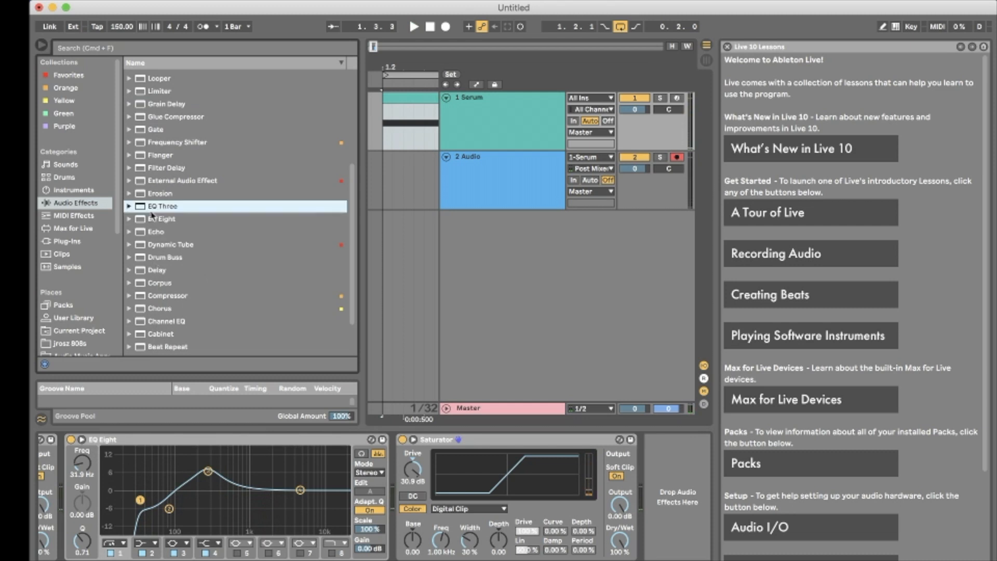
{"action": "scroll", "coordinate": [166, 208], "scroll_direction": "up", "scroll_amount": 5}
{"action": "double_click", "coordinate": [167, 128]}
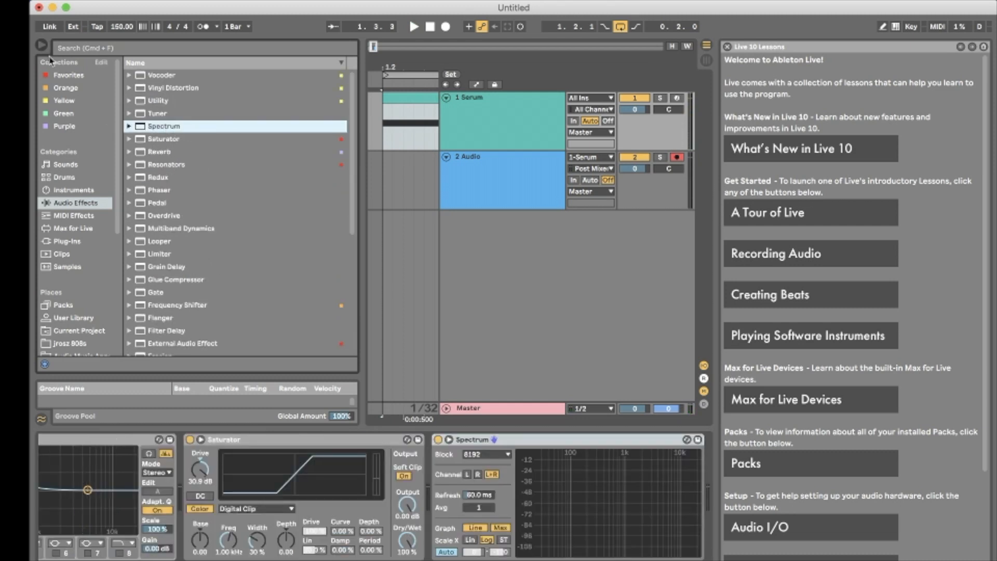
{"action": "left_click", "coordinate": [38, 45]}
{"action": "left_click", "coordinate": [449, 440]}
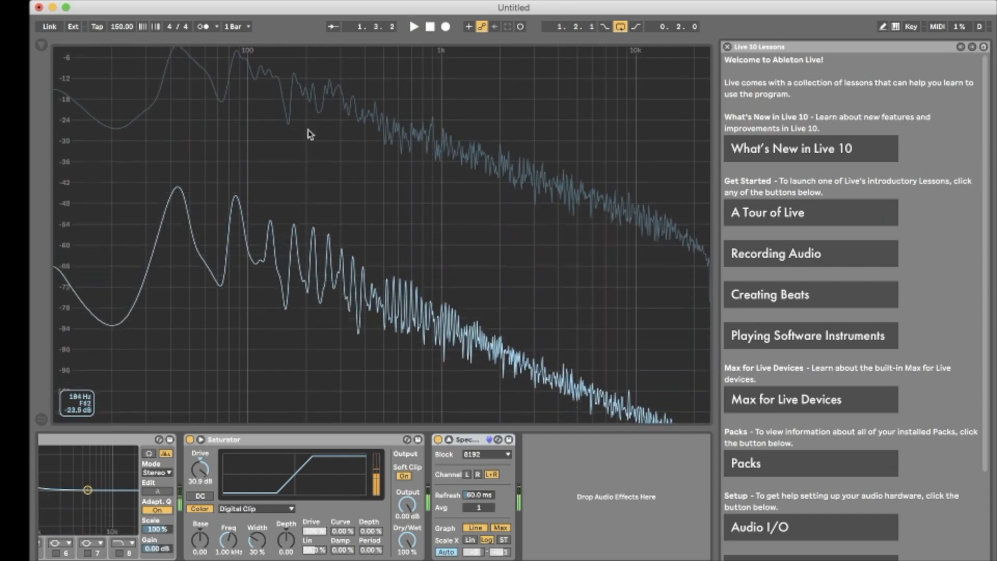
- Collapse the expanded spectrum display and insert a Reverb between the Saturator and the Spectrum
{"action": "double_click", "coordinate": [176, 216]}
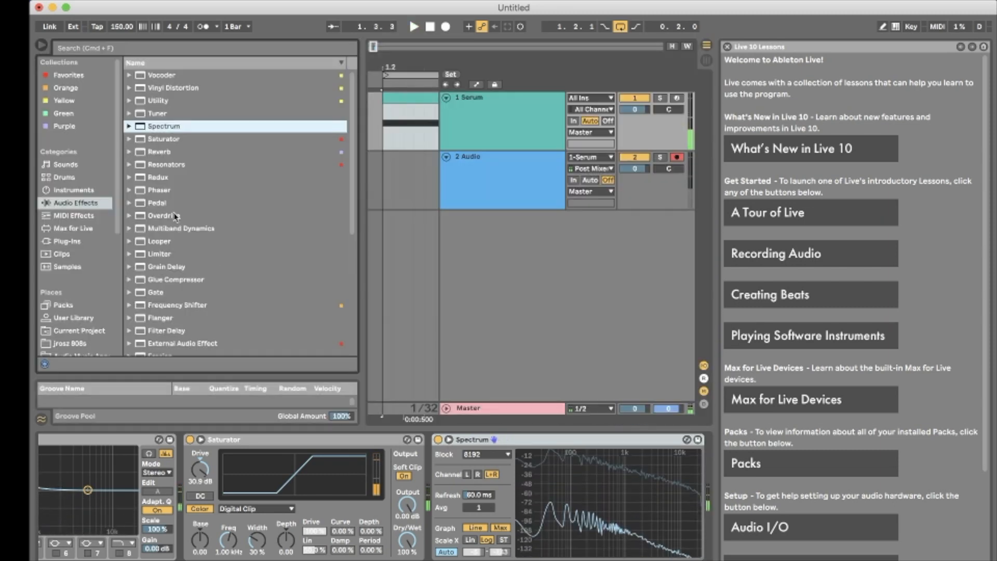
{"action": "left_click_drag", "start_coordinate": [159, 151], "coordinate": [481, 550]}
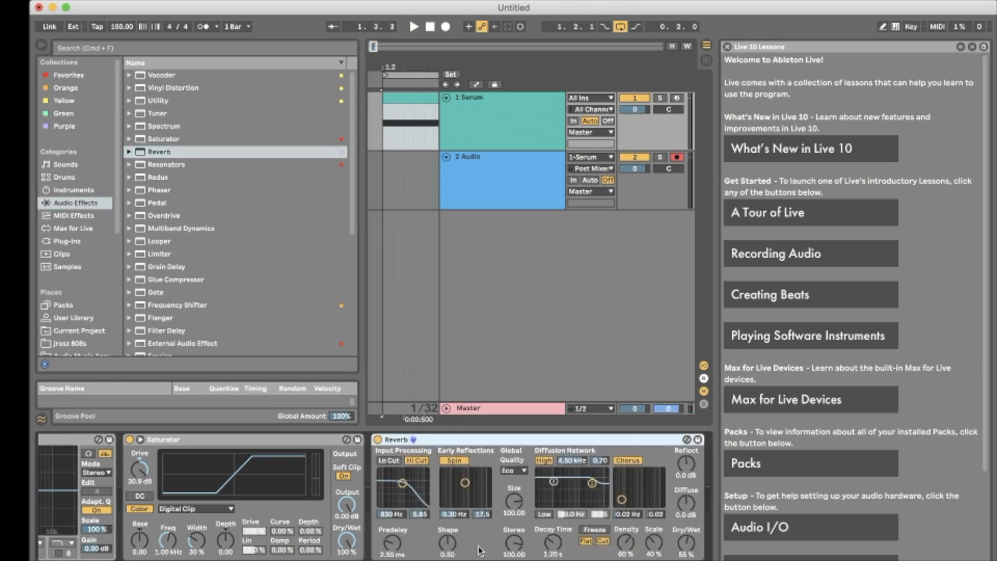
{"action": "left_click", "coordinate": [42, 45]}
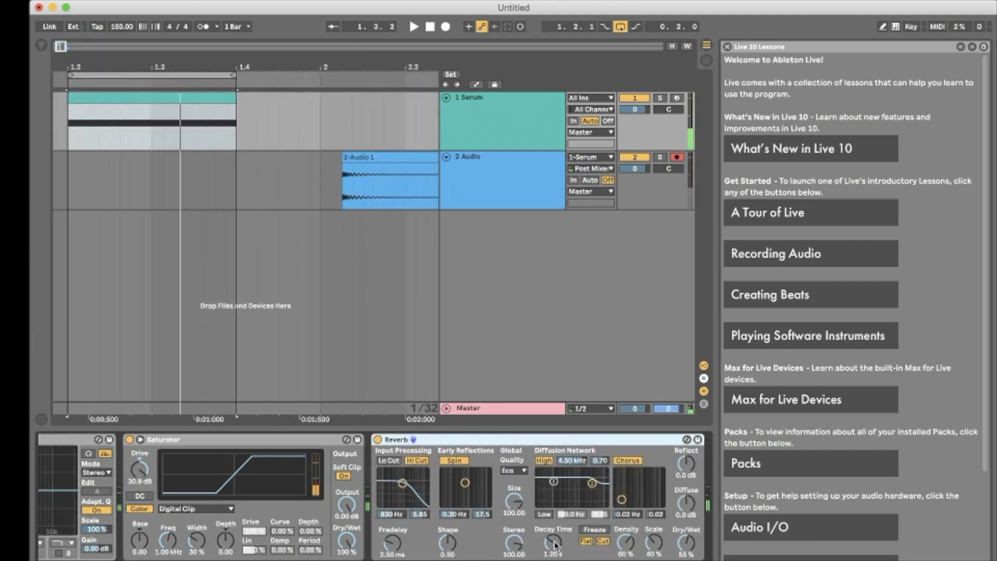
- Tune the Reverb by ear to a 567 ms decay time, size 21.98 and 23% dry/wet, with its input low cut on
{"action": "left_click_drag", "start_coordinate": [554, 543], "coordinate": [554, 559]}
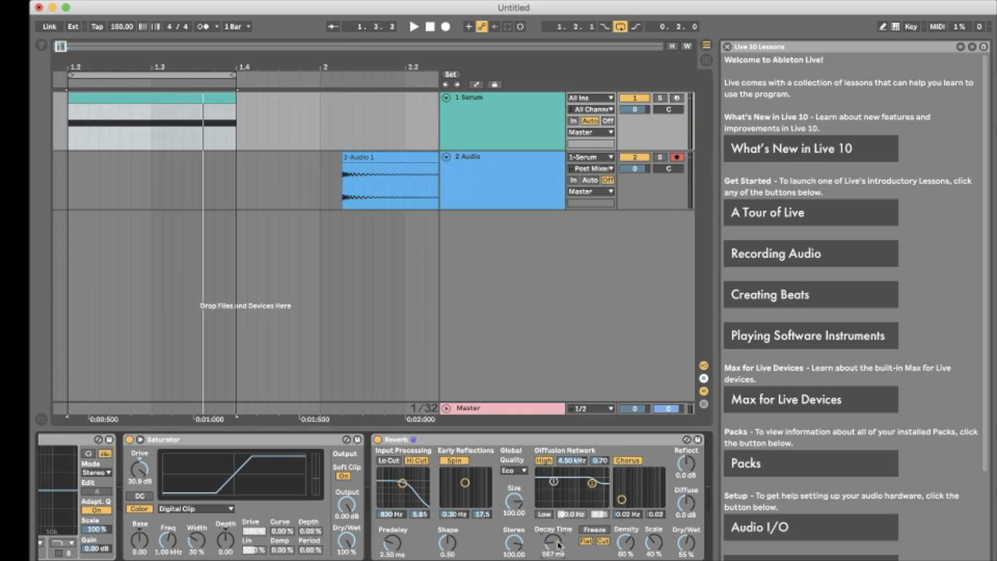
{"action": "left_click_drag", "start_coordinate": [515, 502], "coordinate": [514, 505]}
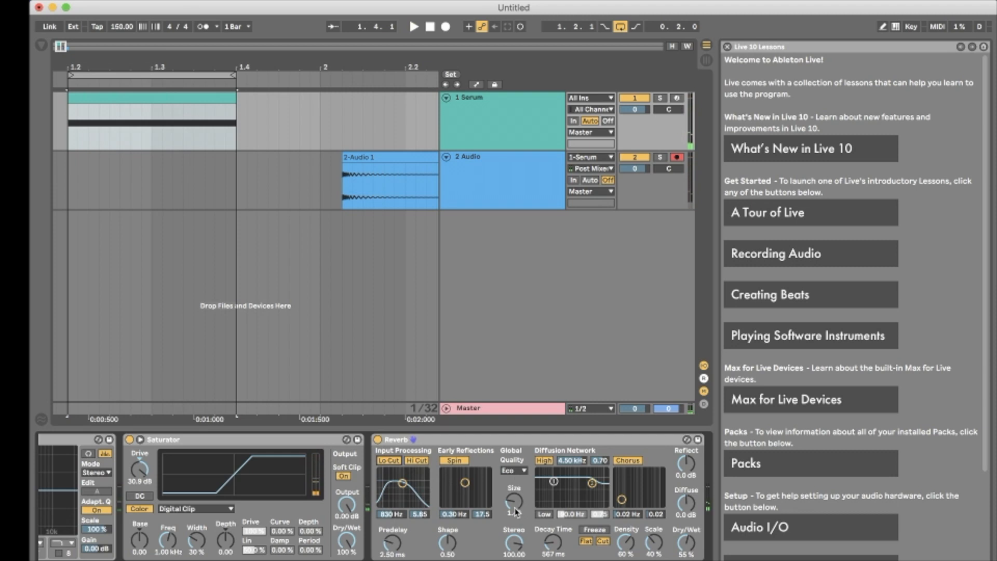
{"action": "key", "text": "space"}
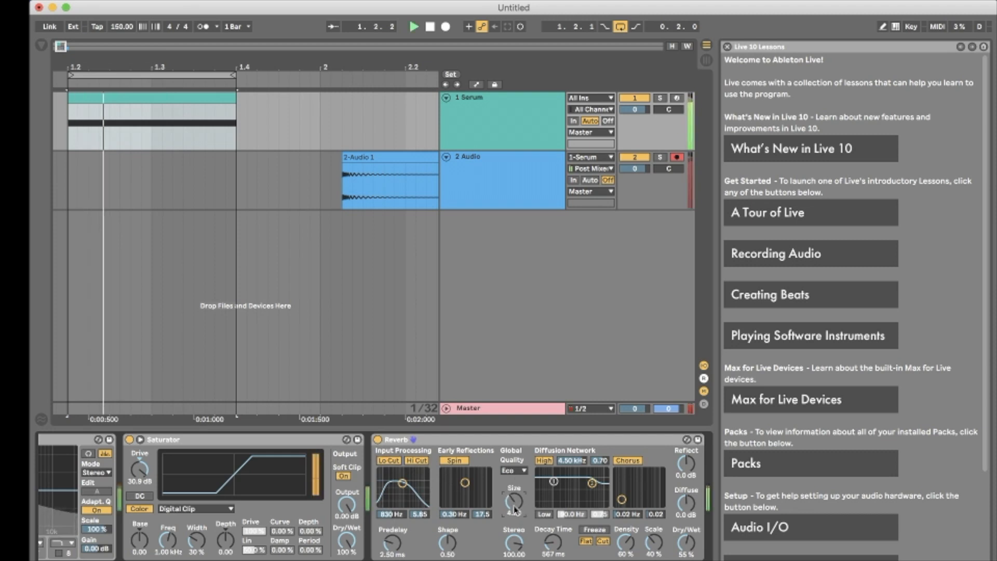
{"action": "left_click_drag", "start_coordinate": [514, 509], "coordinate": [515, 500]}
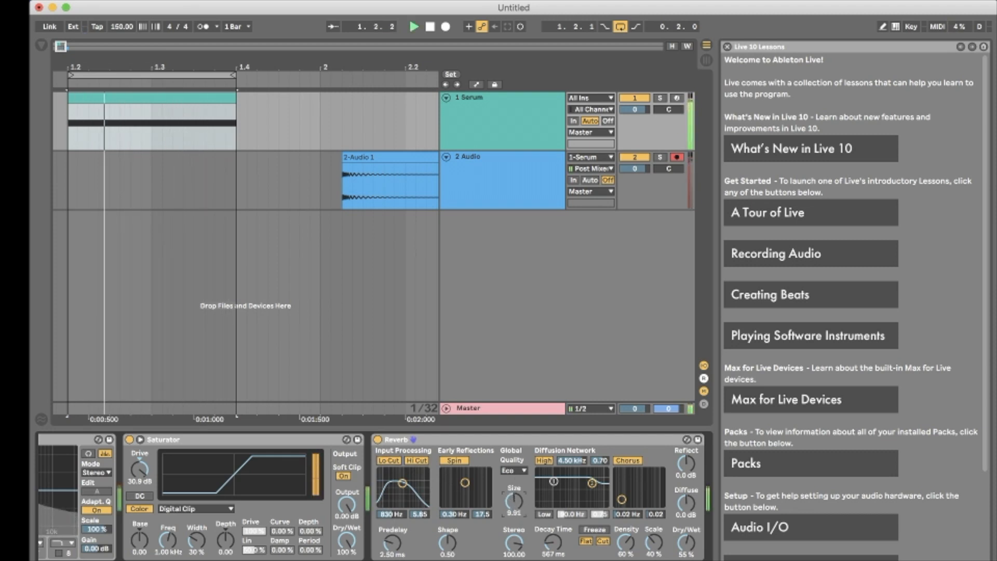
{"action": "left_click_drag", "start_coordinate": [687, 544], "coordinate": [687, 513]}
{"action": "key", "text": "space"}
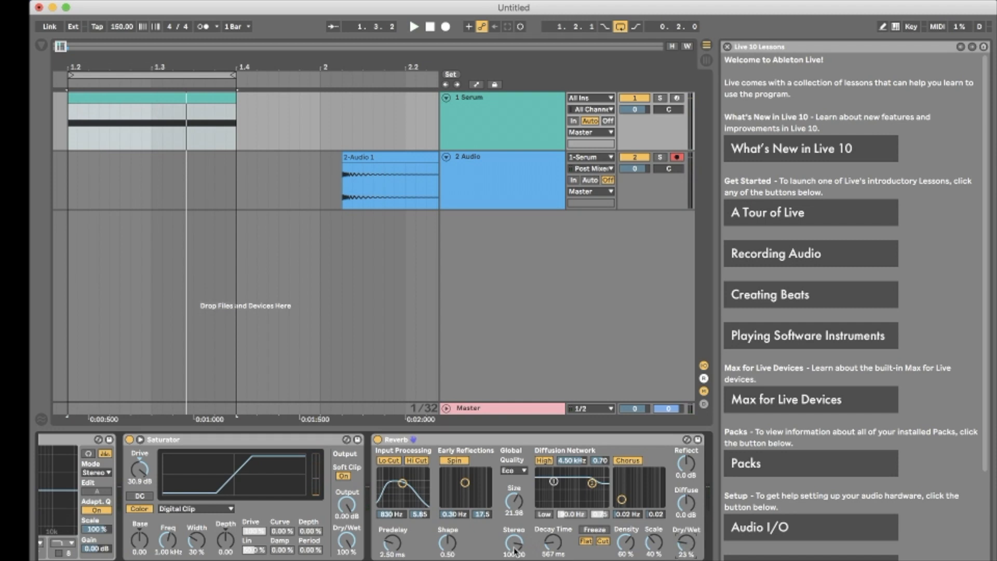
- Add an EQ Eight after the Reverb, pull its band 4 high shelf down to about -8.3 dB near 1.3 kHz, and listen
{"action": "left_click", "coordinate": [41, 45]}
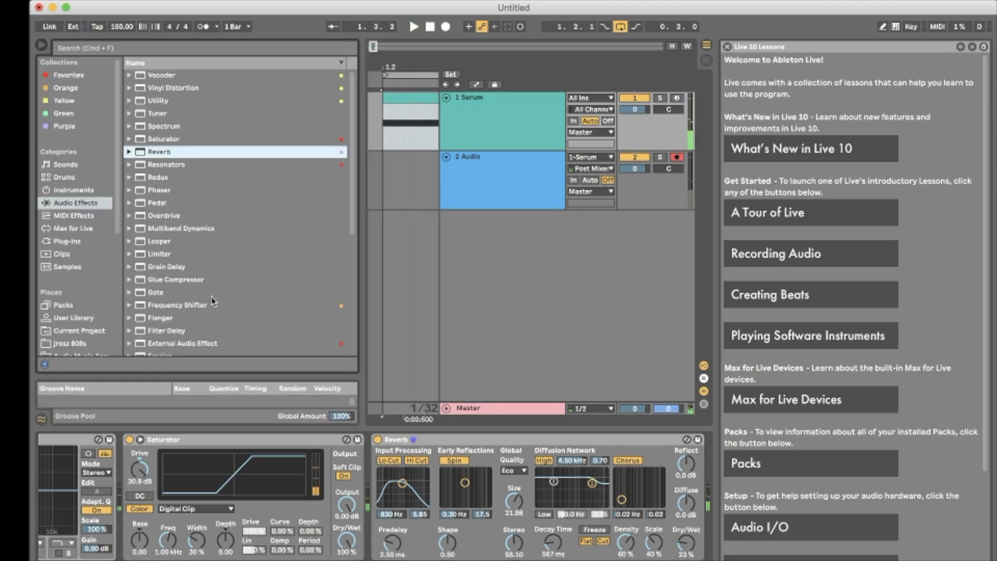
{"action": "scroll", "coordinate": [212, 300], "scroll_direction": "down", "scroll_amount": 5}
{"action": "left_click_drag", "start_coordinate": [162, 170], "coordinate": [668, 516]}
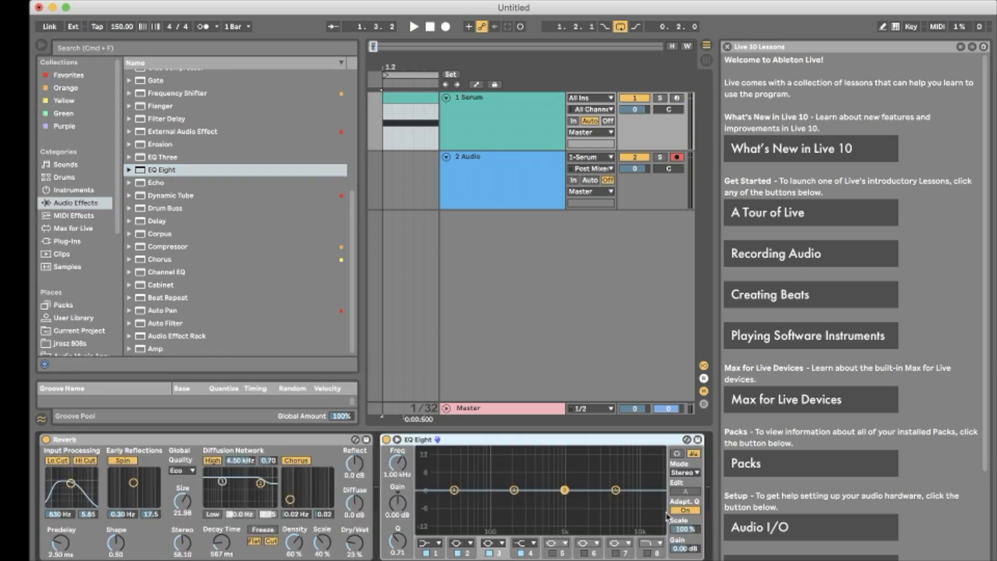
{"action": "left_click_drag", "start_coordinate": [616, 489], "coordinate": [573, 513]}
{"action": "key", "text": "space"}
{"action": "key", "text": "space"}
{"action": "left_click", "coordinate": [41, 45]}
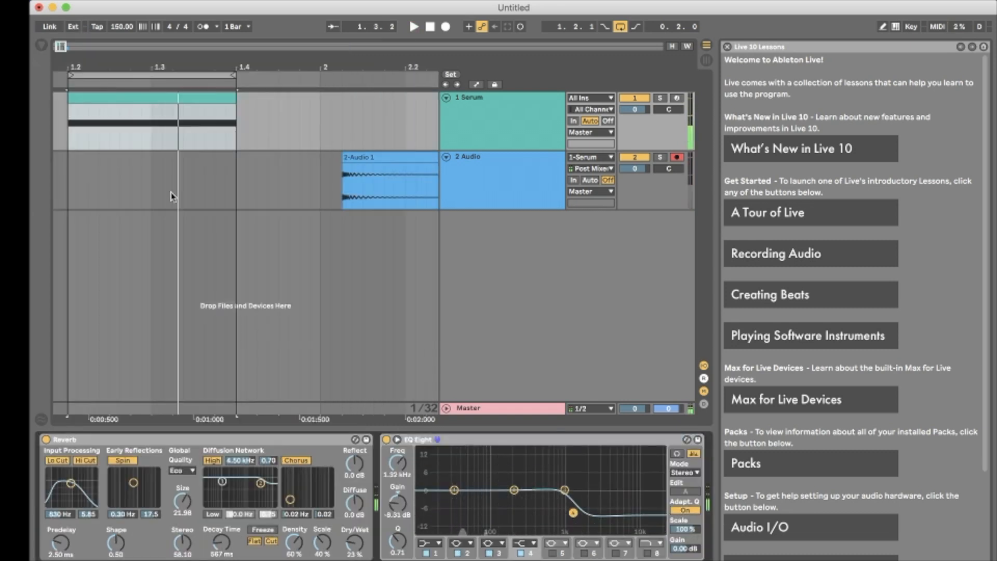
- Automate the new EQ Eight's band 4 frequency to fall from 22.0 kHz at 1.2 to 79.1 Hz at 1.3, and play it
{"action": "key", "text": "a"}
{"action": "left_click_drag", "start_coordinate": [401, 474], "coordinate": [398, 435]}
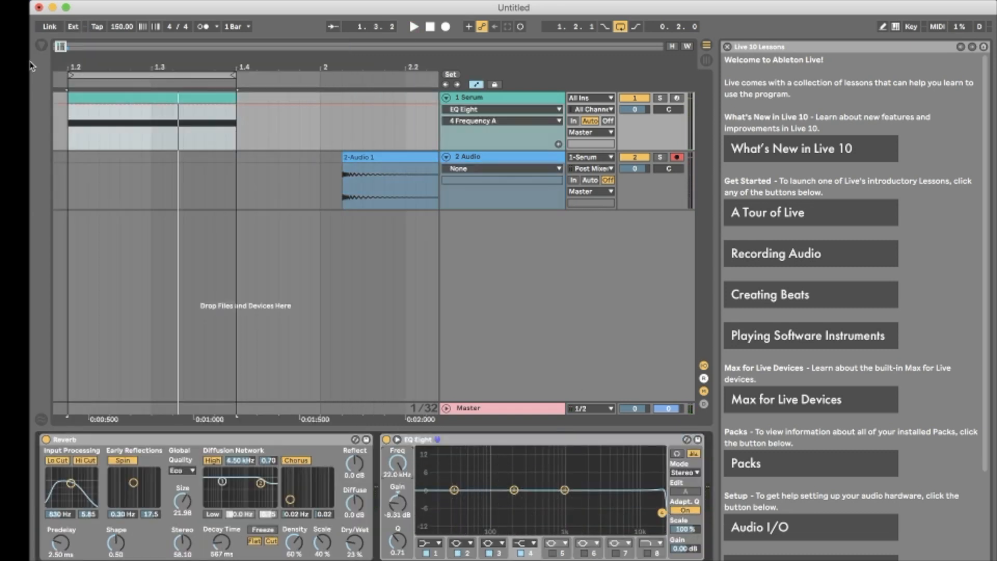
{"action": "left_click_drag", "start_coordinate": [76, 61], "coordinate": [169, 61]}
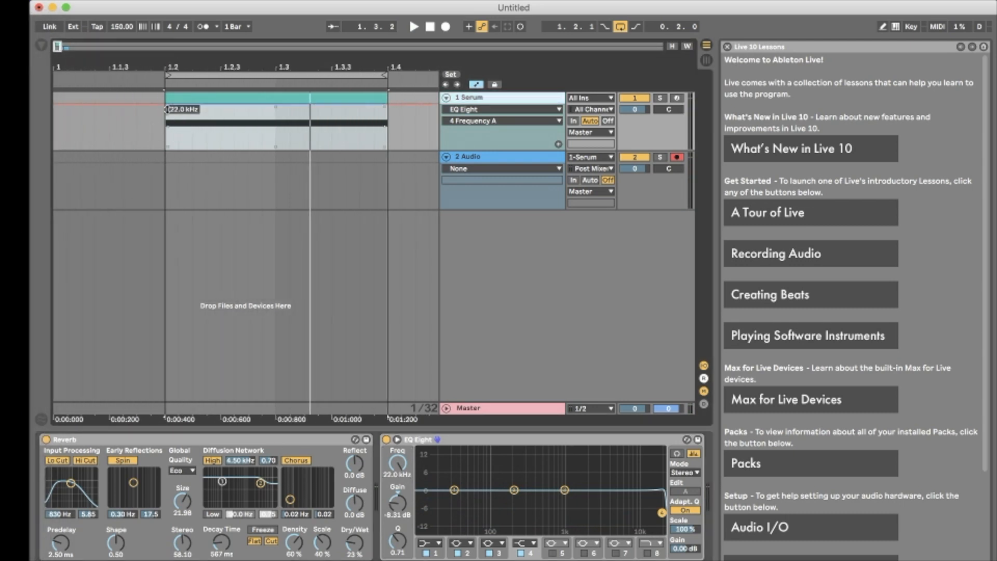
{"action": "left_click", "coordinate": [193, 133]}
{"action": "left_click_drag", "start_coordinate": [276, 110], "coordinate": [276, 137]}
{"action": "key", "text": "space"}
{"action": "key", "text": "space"}
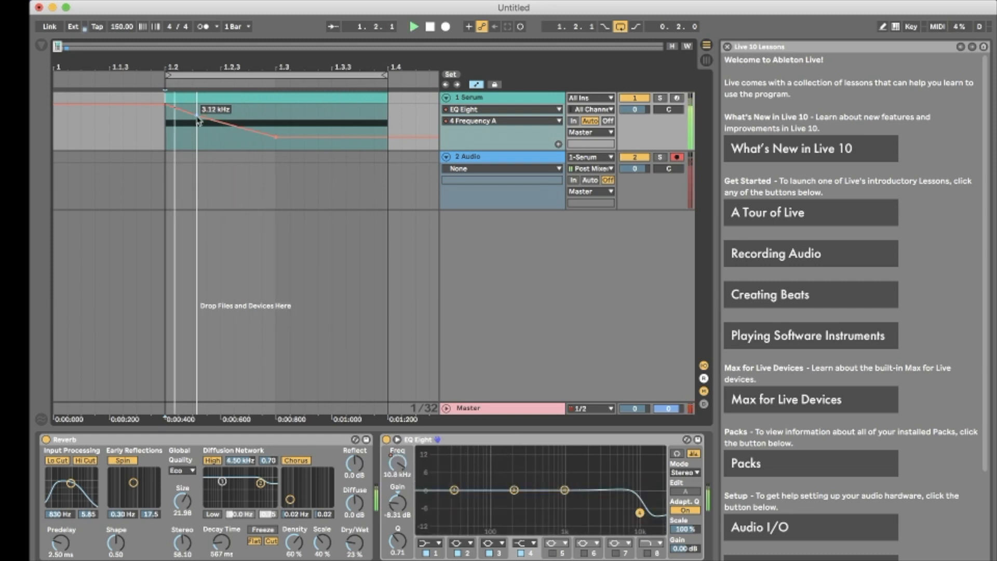
- Try a sharper Q of 2.59 on EQ Eight band 4 and listen to the automated kick
{"action": "left_click", "coordinate": [396, 544]}
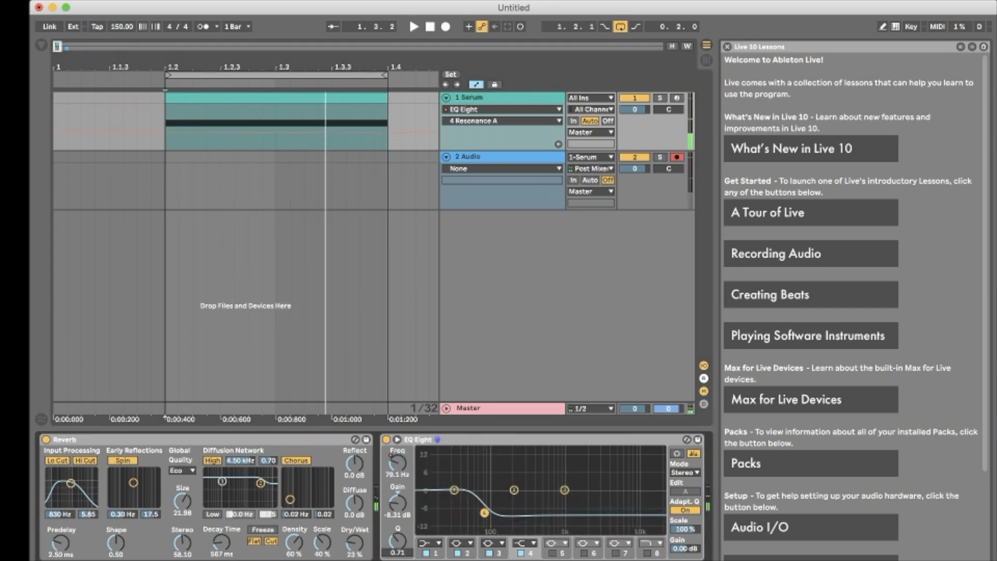
{"action": "key", "text": "space"}
{"action": "mouse_move", "coordinate": [398, 542]}
{"action": "left_mouse_down"}
{"action": "mouse_move", "coordinate": [400, 524]}
{"action": "mouse_move", "coordinate": [401, 537]}
{"action": "left_mouse_up"}
{"action": "key", "text": "space"}
{"action": "key", "text": "space"}
- Bend the band 4 frequency automation into a steeper initial fall and raise its end point at 1.3 to 125 Hz
{"action": "left_click", "coordinate": [399, 465]}
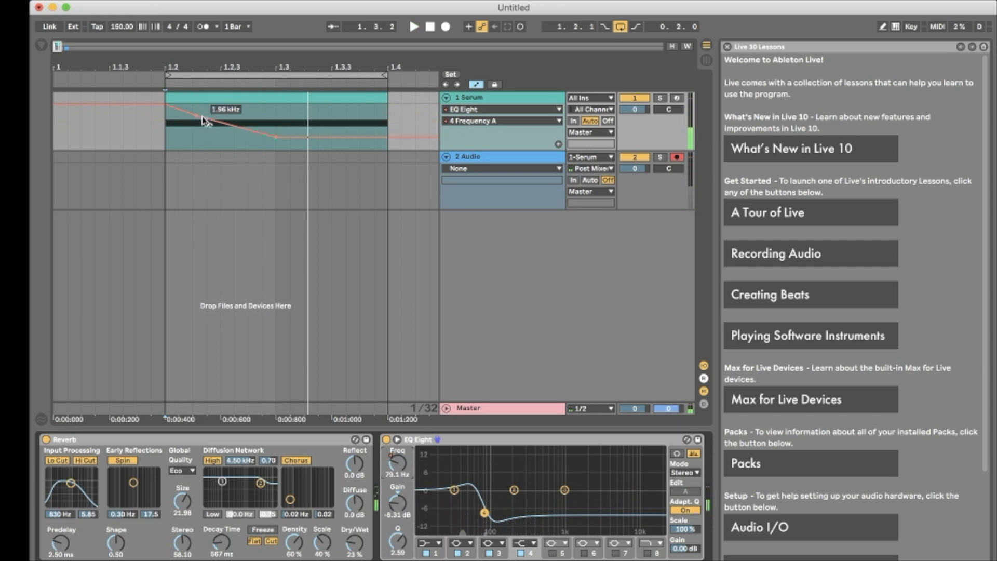
{"action": "left_click_drag", "start_coordinate": [197, 115], "coordinate": [196, 122]}
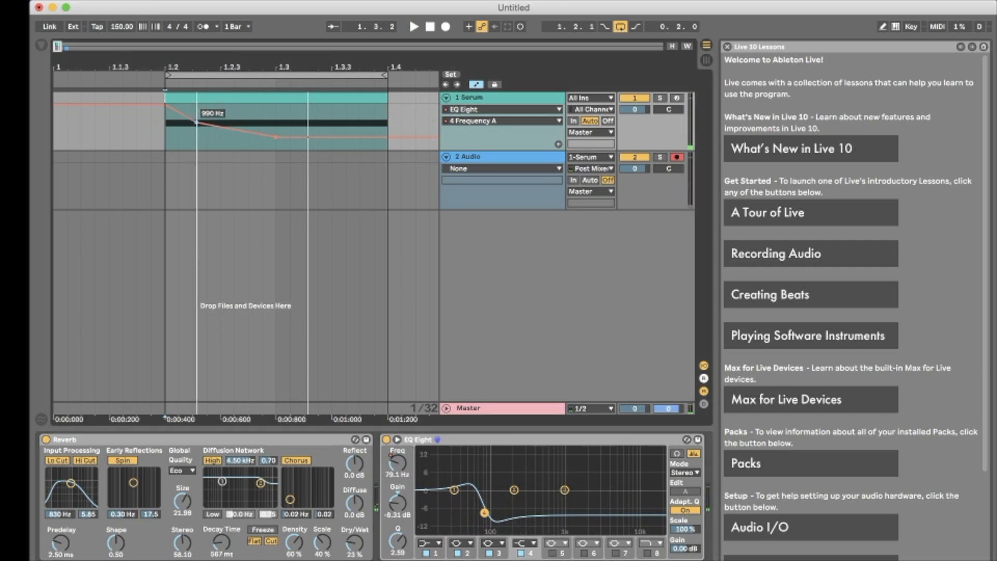
{"action": "left_click", "coordinate": [206, 93]}
{"action": "key", "text": "space"}
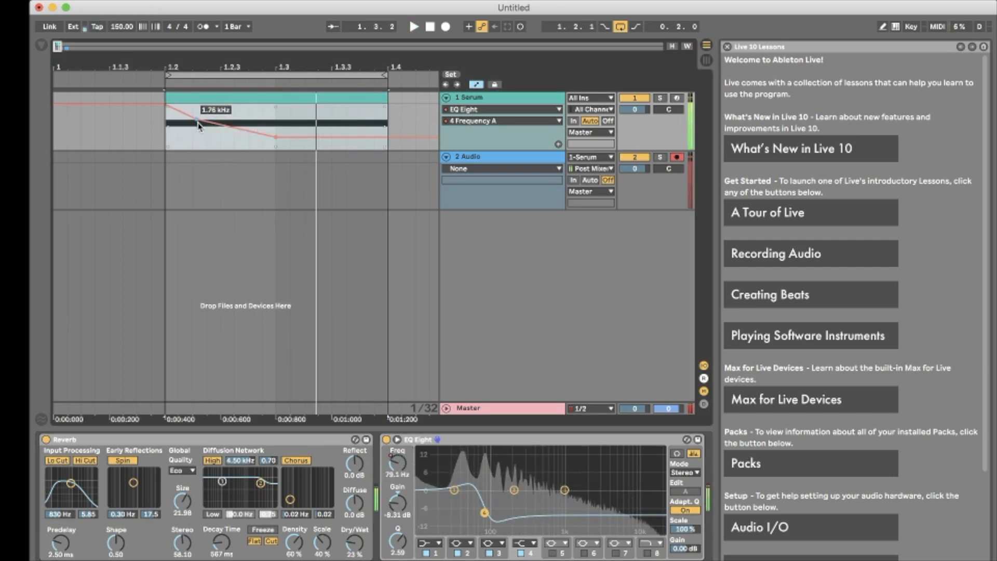
{"action": "left_click_drag", "start_coordinate": [206, 118], "coordinate": [206, 120]}
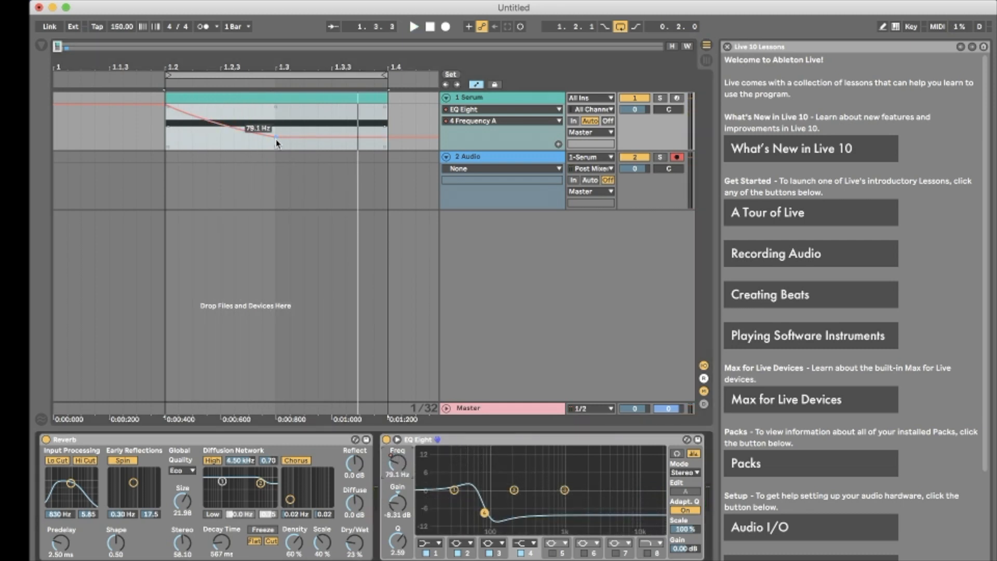
{"action": "left_click_drag", "start_coordinate": [276, 139], "coordinate": [277, 135]}
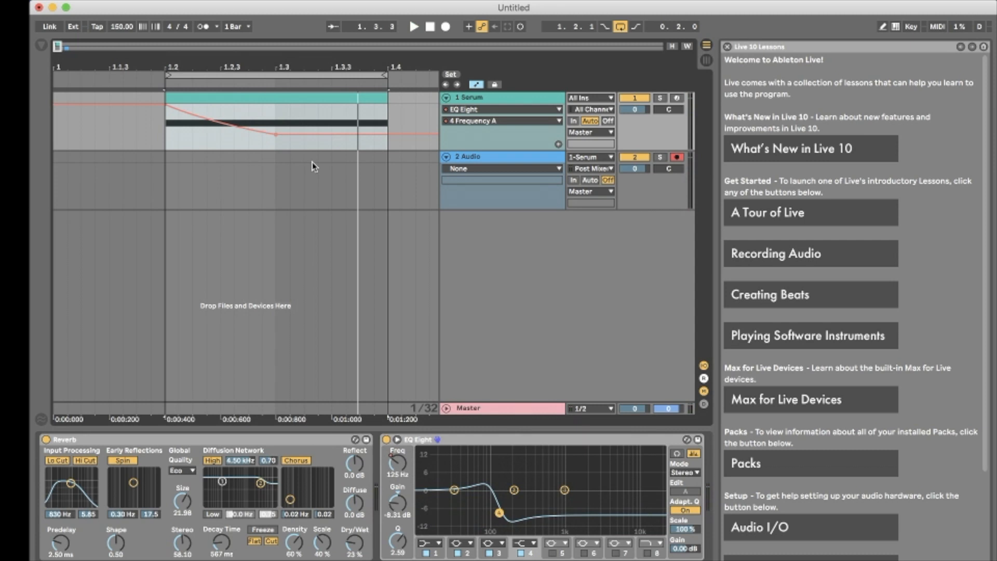
- Look through the audio effects for another distortion and insert an Overdrive between the last EQ Eight and the Spectrum
{"action": "left_click", "coordinate": [41, 44]}
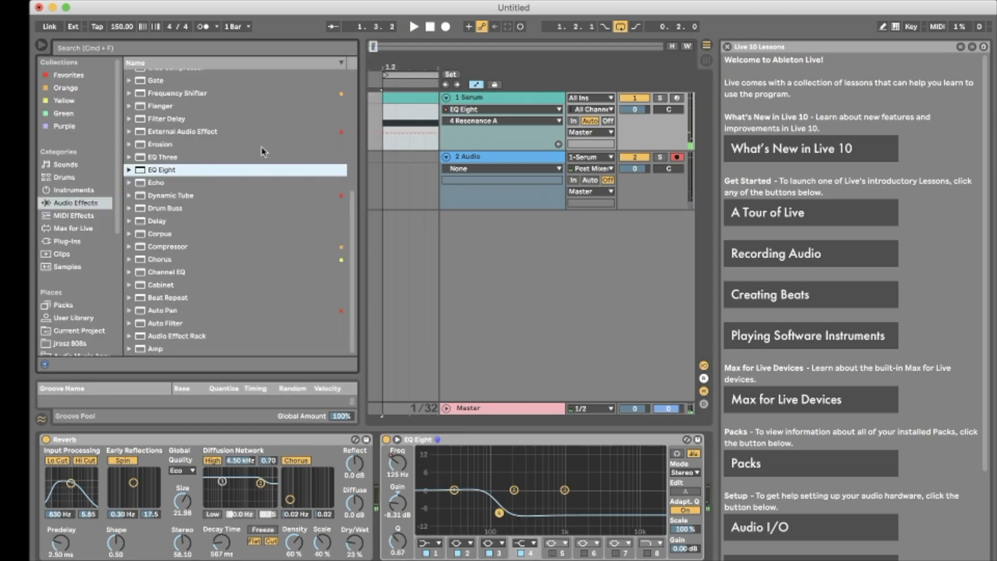
{"action": "scroll", "coordinate": [260, 146], "scroll_direction": "up", "scroll_amount": 3}
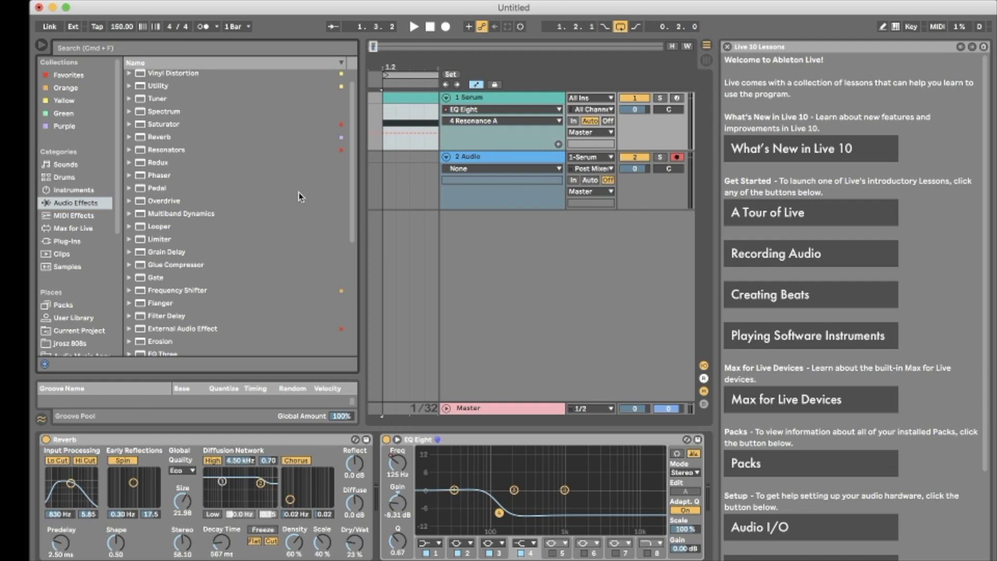
{"action": "scroll", "coordinate": [291, 208], "scroll_direction": "up", "scroll_amount": 1}
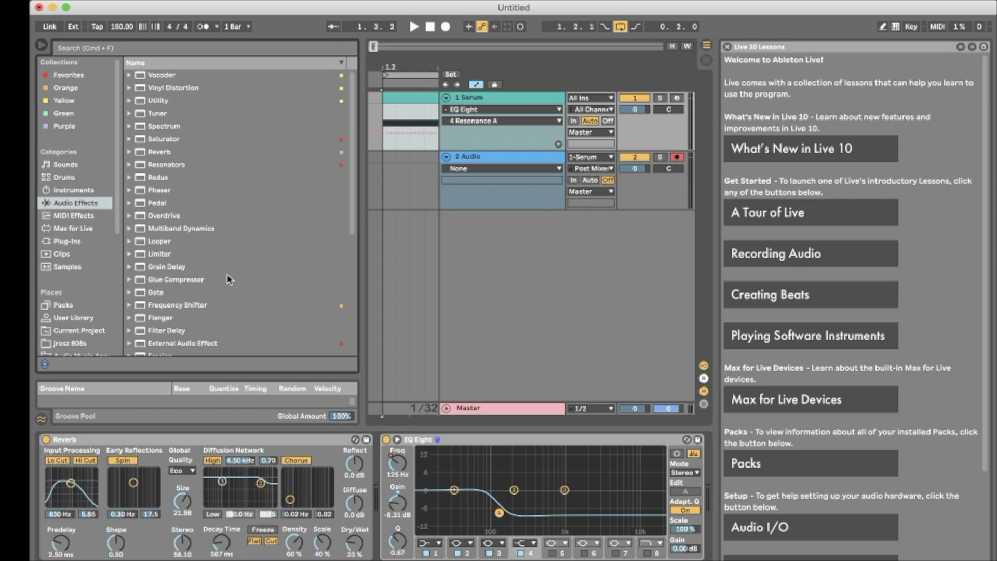
{"action": "scroll", "coordinate": [177, 215], "scroll_direction": "down", "scroll_amount": 8}
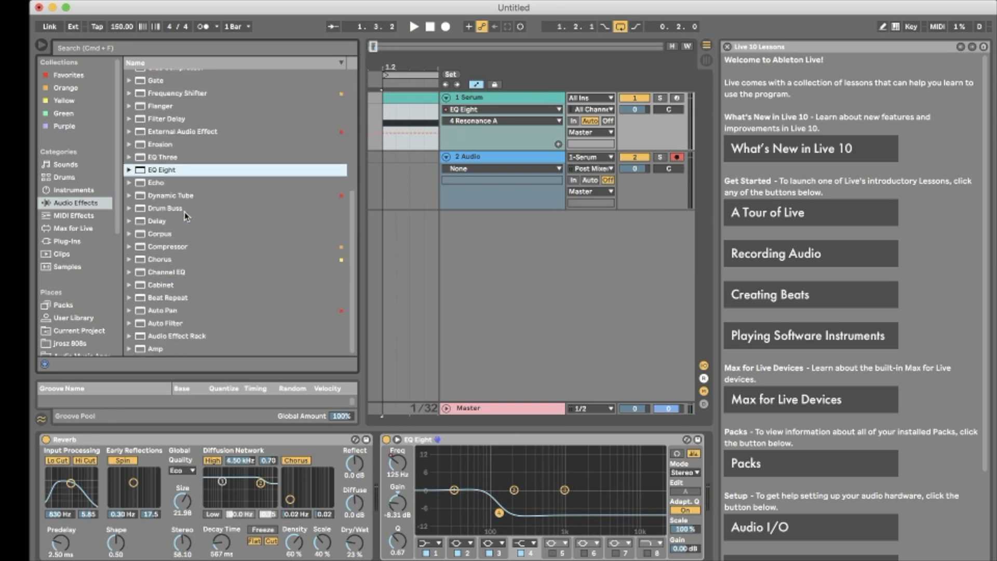
{"action": "scroll", "coordinate": [185, 216], "scroll_direction": "up", "scroll_amount": 8}
{"action": "left_click_drag", "start_coordinate": [184, 216], "coordinate": [279, 291]}
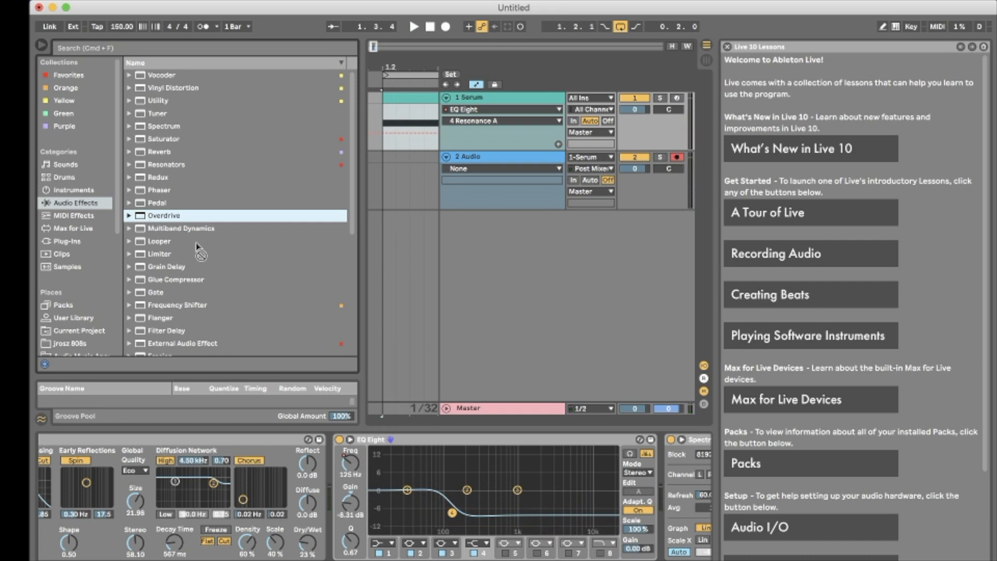
{"action": "left_click_drag", "start_coordinate": [198, 247], "coordinate": [639, 509]}
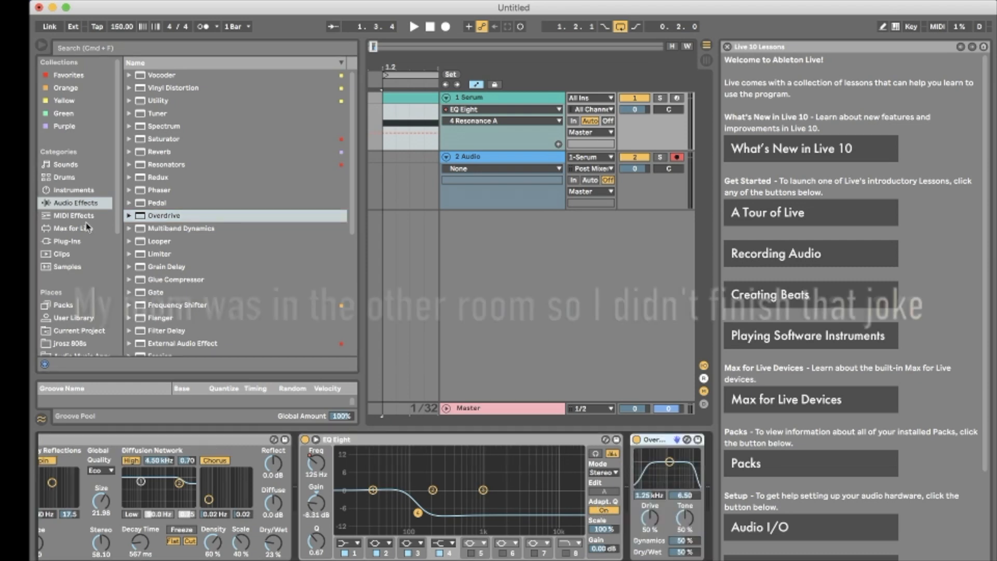
- Set the Overdrive's filter to 2.91 kHz with bandwidth 6.34, drive 15% and dry/wet 38%, listening to the kick
{"action": "key", "text": "super+alt+b"}
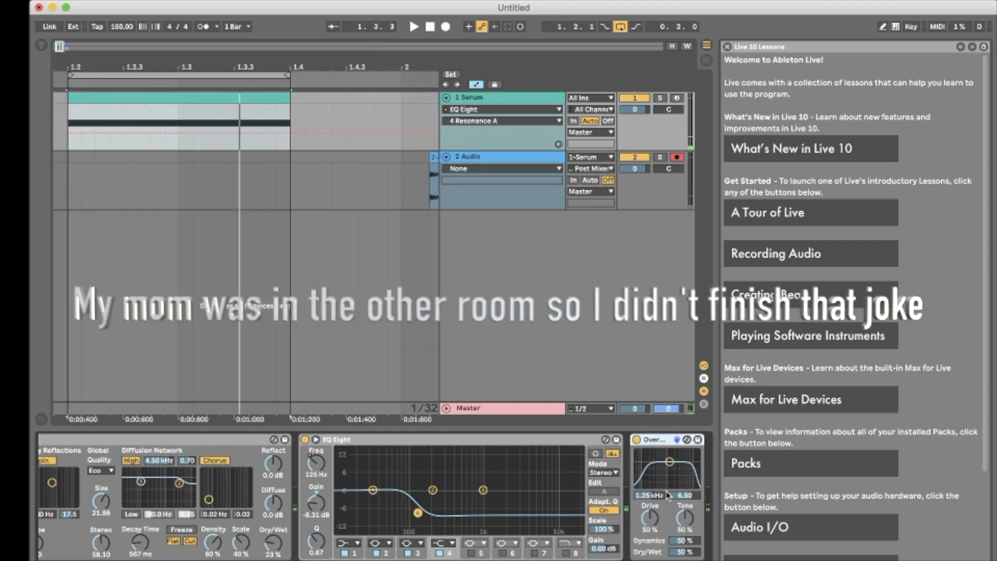
{"action": "scroll", "coordinate": [669, 496], "scroll_direction": "right", "scroll_amount": 7}
{"action": "key", "text": "space"}
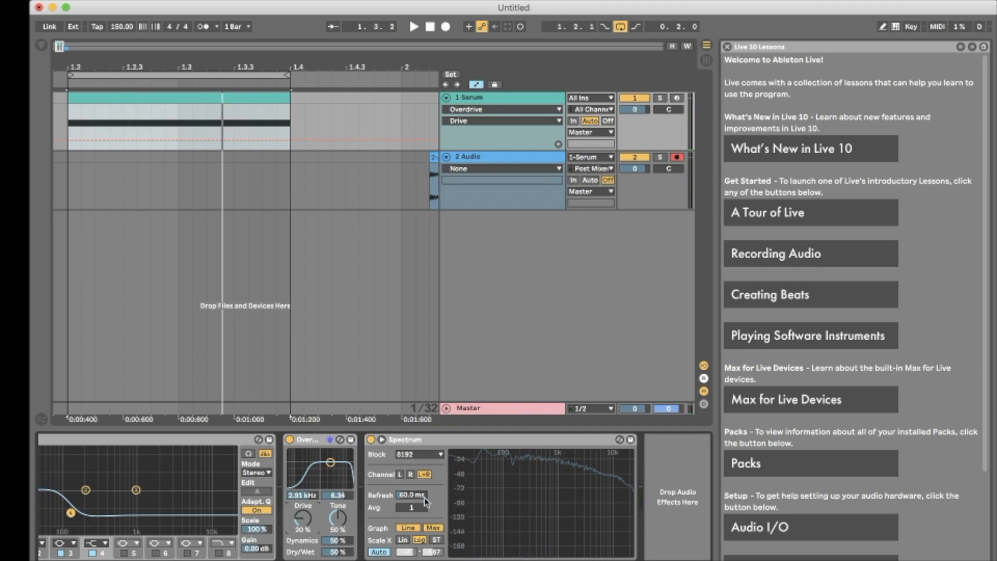
{"action": "mouse_move", "coordinate": [523, 491]}
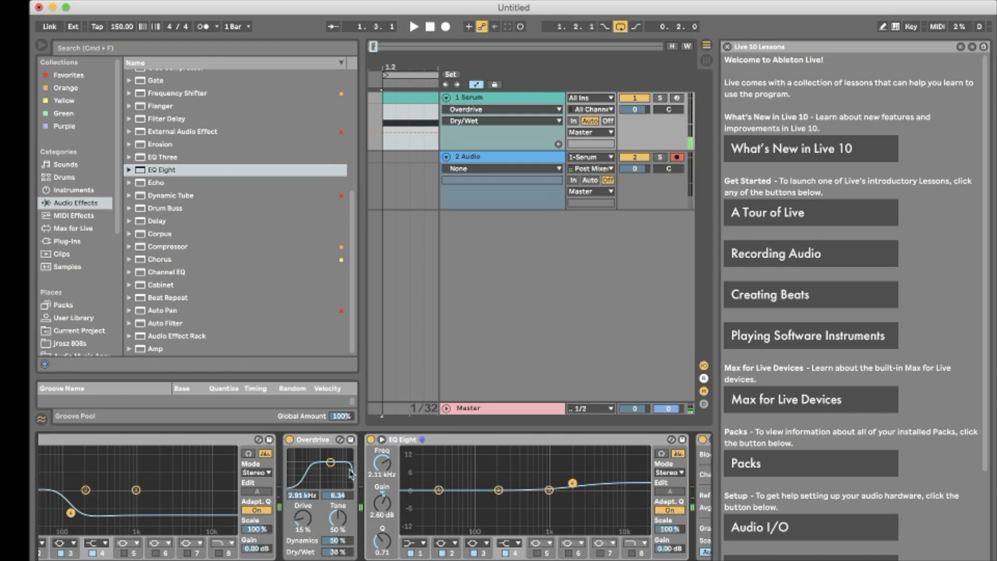
- Set band 1 of the EQ Eight that follows the Overdrive to its steepest low-cut filter
{"action": "scroll", "coordinate": [251, 325], "scroll_direction": "up", "scroll_amount": 1}
{"action": "left_click", "coordinate": [413, 543]}
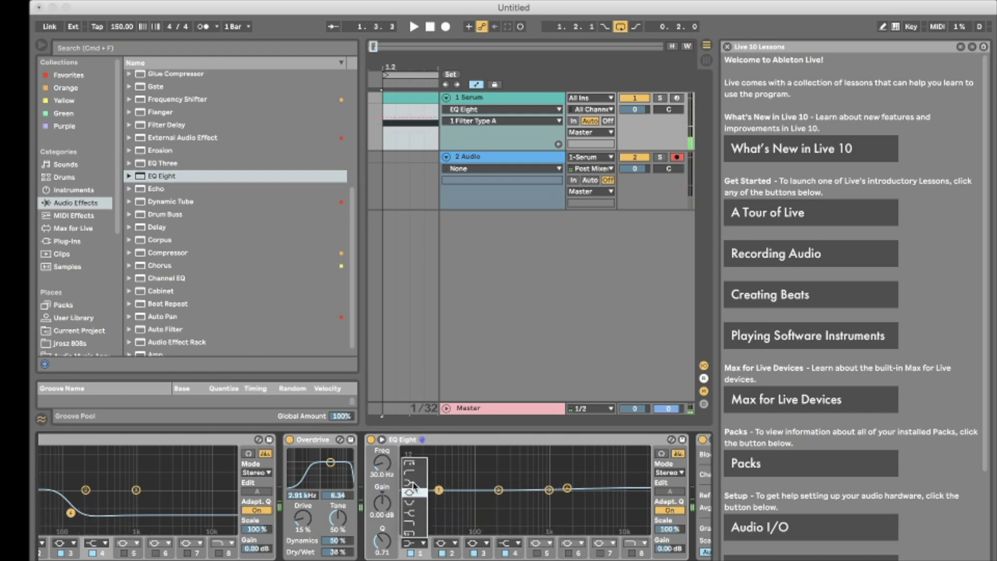
{"action": "left_click", "coordinate": [414, 463]}
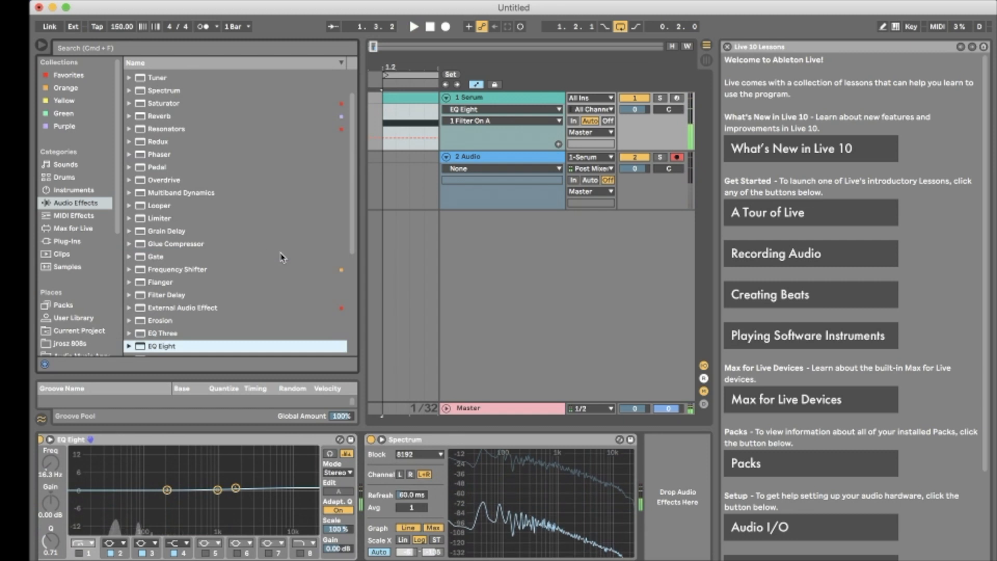
- Insert a second Overdrive before the Spectrum and set it to 5.79 kHz, bandwidth 5.99, 15% drive, 100% tone and 11% dry/wet
{"action": "scroll", "coordinate": [239, 224], "scroll_direction": "up", "scroll_amount": 3}
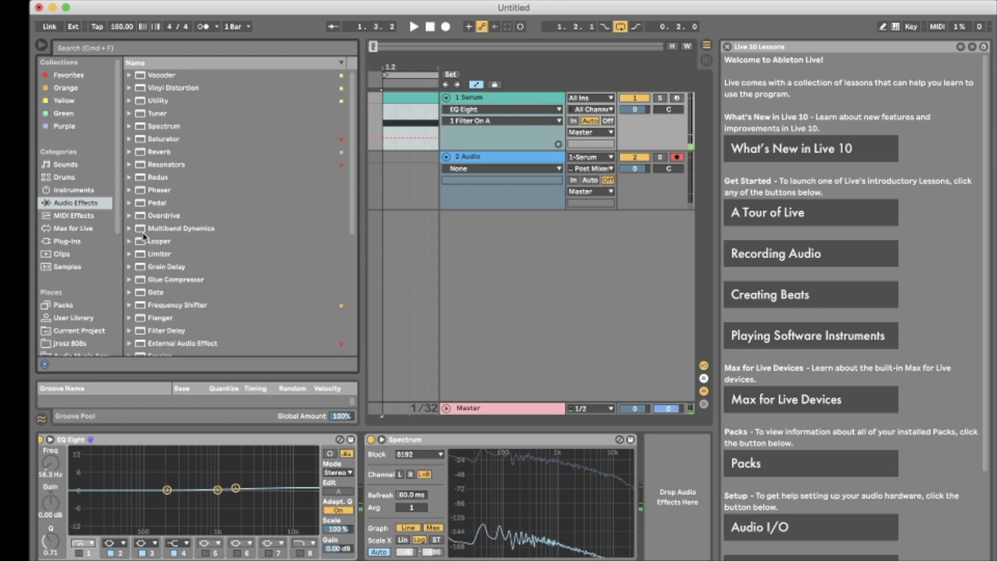
{"action": "left_click_drag", "start_coordinate": [143, 217], "coordinate": [443, 513]}
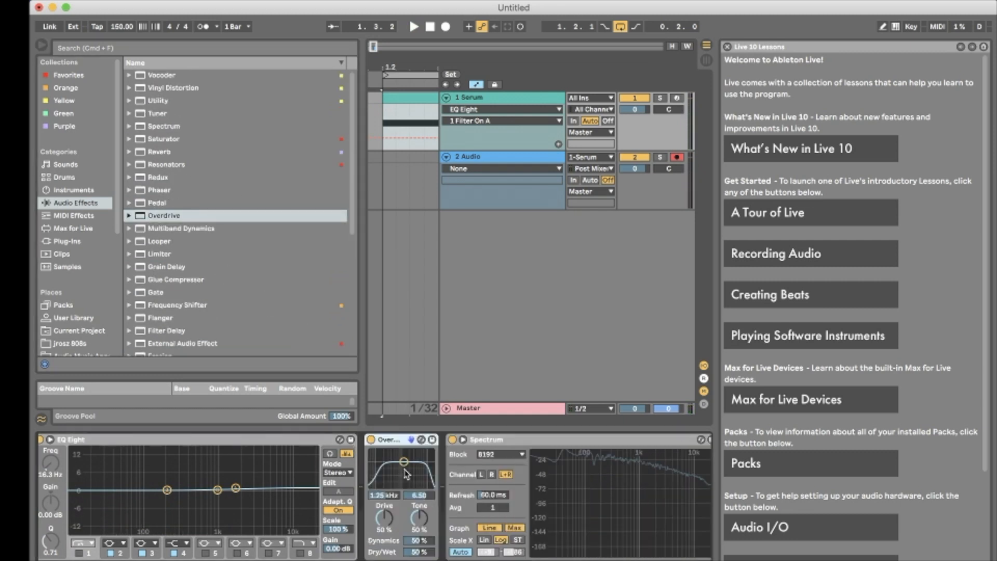
{"action": "left_click_drag", "start_coordinate": [407, 473], "coordinate": [421, 477]}
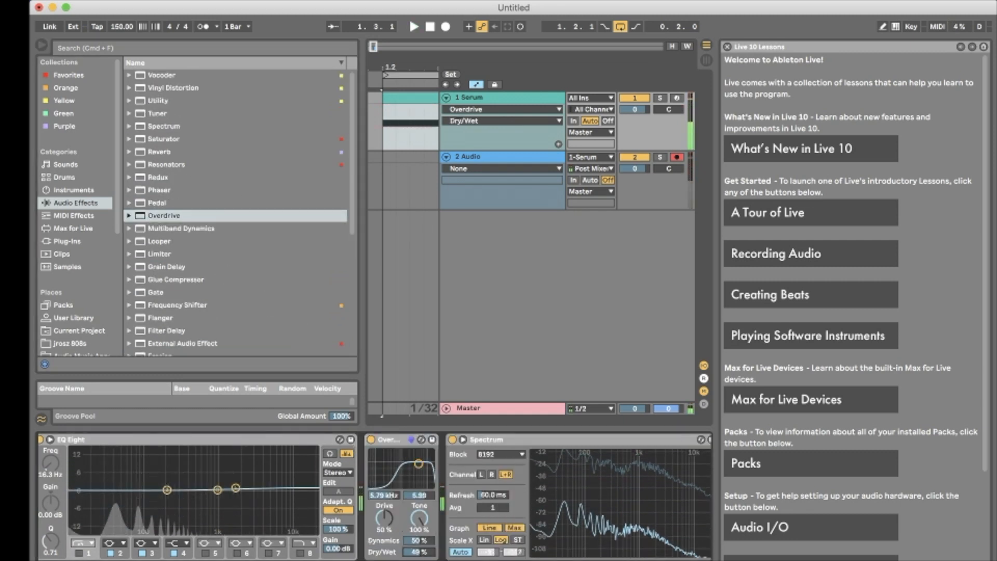
{"action": "left_click_drag", "start_coordinate": [418, 552], "coordinate": [419, 560]}
{"action": "left_click_drag", "start_coordinate": [384, 519], "coordinate": [385, 541]}
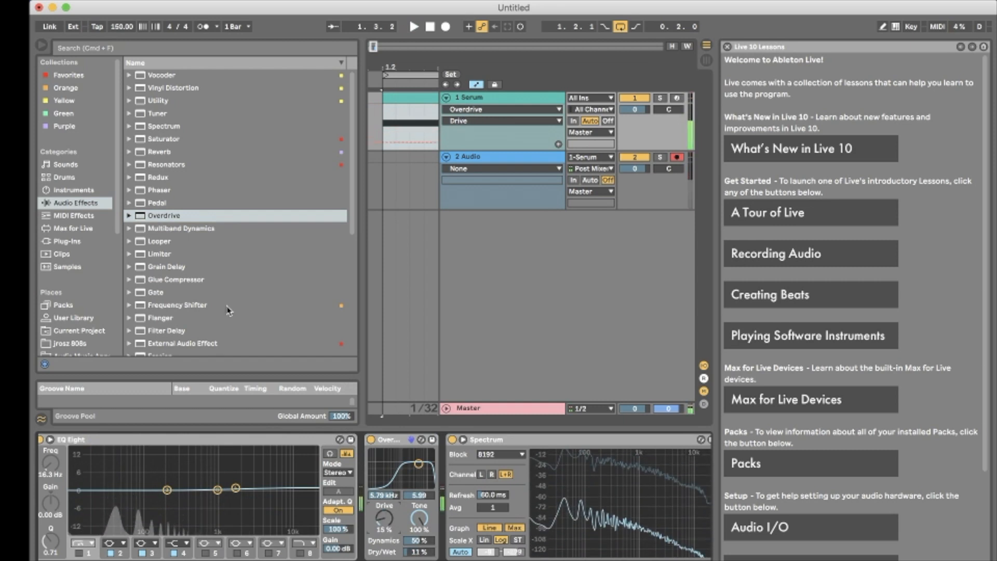
- Insert a Reverb after the second Overdrive, with low cut on, input filter at 607 Hz and 5.81, 23% dry/wet and 495 ms decay
{"action": "double_click", "coordinate": [156, 152]}
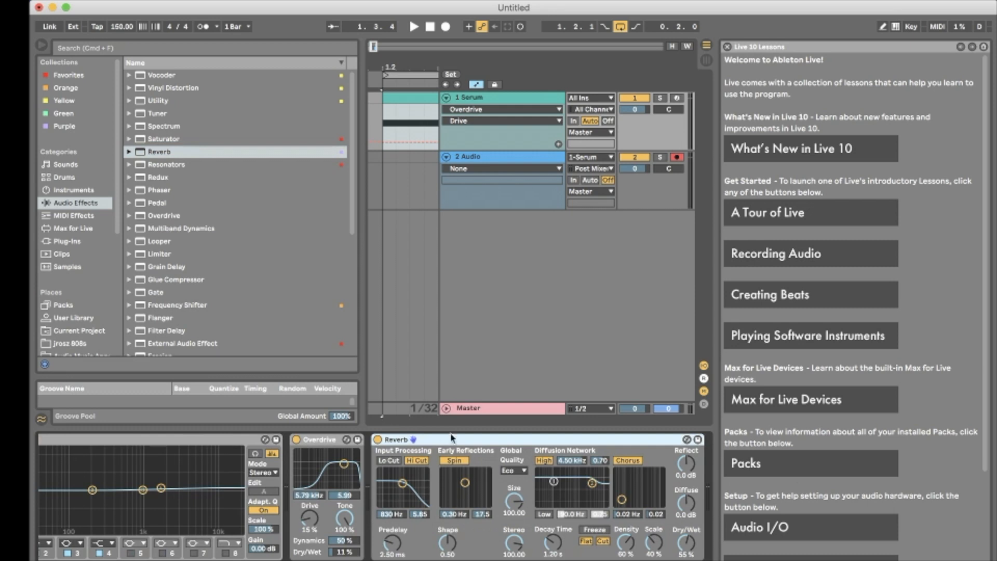
{"action": "left_click", "coordinate": [389, 460]}
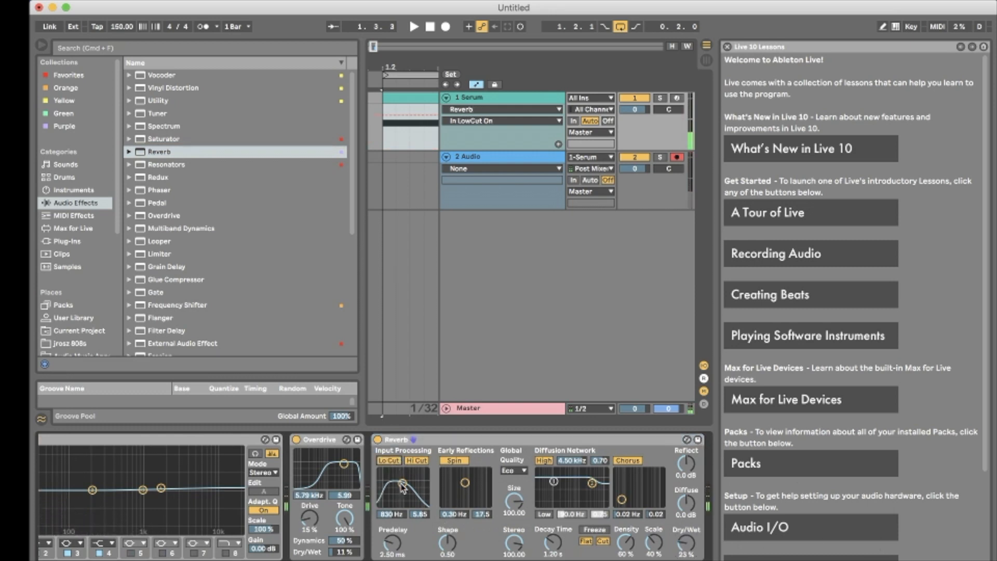
{"action": "left_click_drag", "start_coordinate": [402, 483], "coordinate": [400, 486]}
{"action": "key", "text": "space"}
{"action": "left_click_drag", "start_coordinate": [554, 542], "coordinate": [553, 557]}
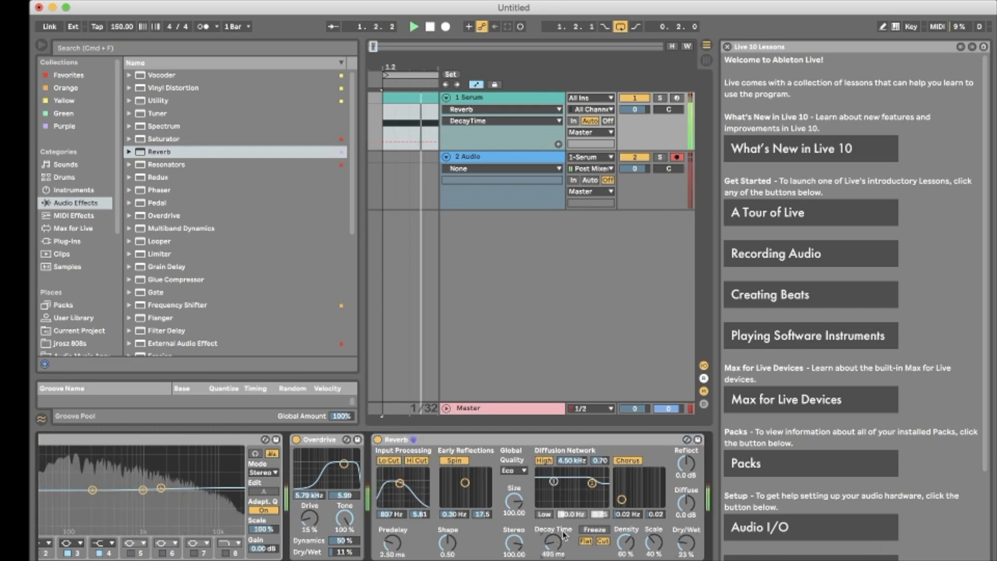
{"action": "key", "text": "space"}
- Move the Reverb ahead of the second Overdrive, turn off its high cut, and set High quality with a 413 ms decay
{"action": "left_click_drag", "start_coordinate": [399, 440], "coordinate": [306, 464]}
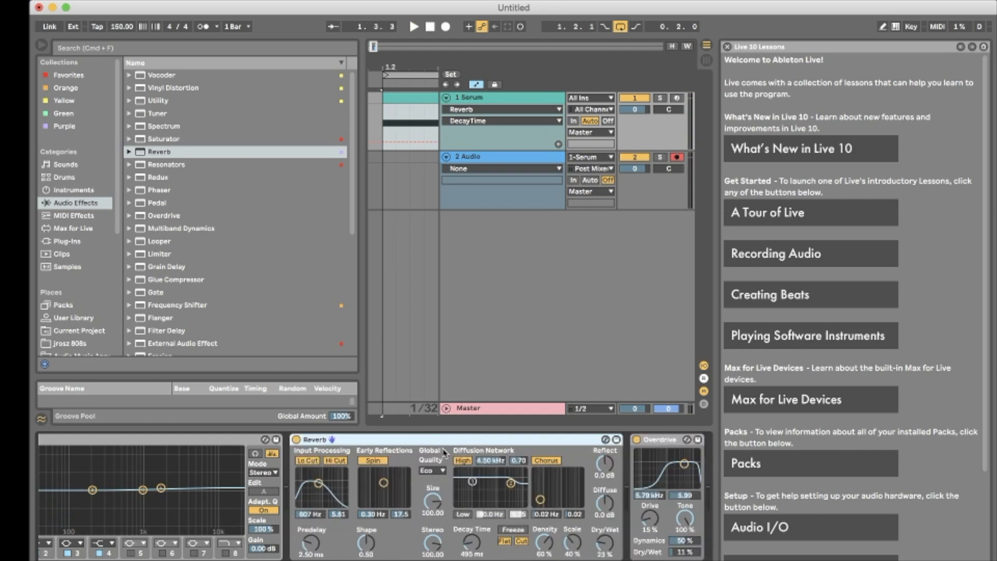
{"action": "left_click", "coordinate": [336, 462]}
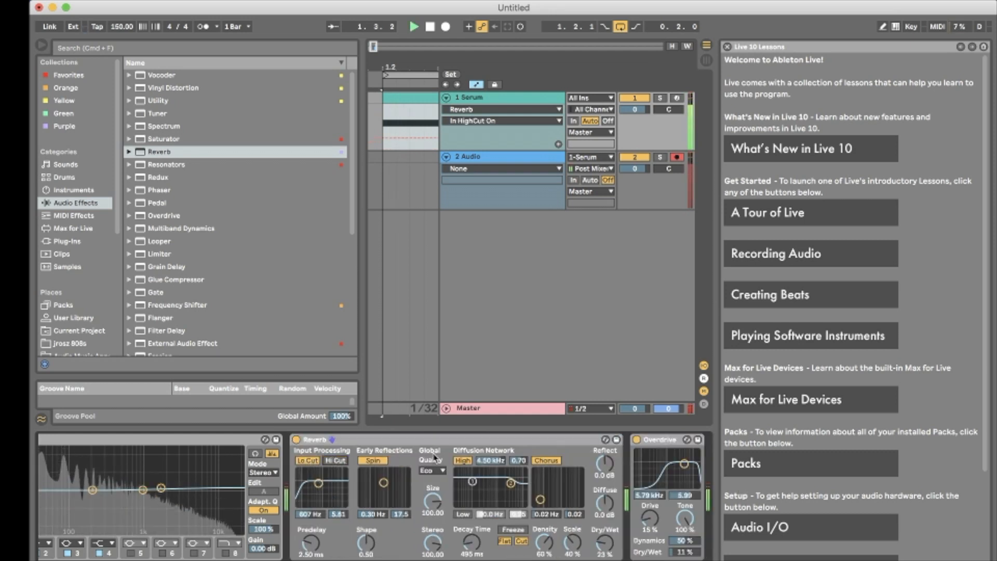
{"action": "left_click_drag", "start_coordinate": [472, 542], "coordinate": [471, 546]}
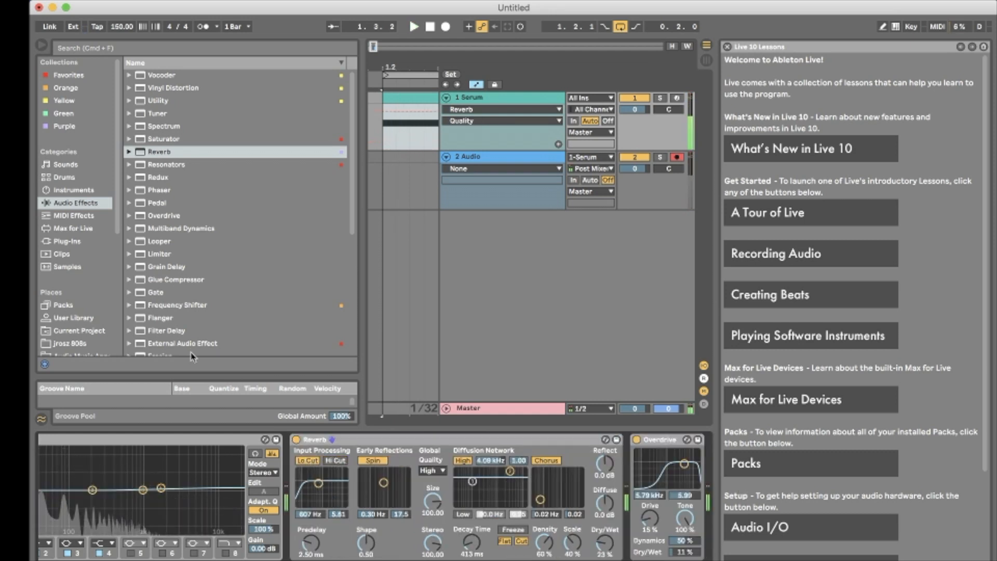
- Insert an EQ Eight after the second Overdrive with band 1 as a steep low cut at 30 Hz
{"action": "scroll", "coordinate": [192, 304], "scroll_direction": "down", "scroll_amount": 5}
{"action": "left_click_drag", "start_coordinate": [177, 215], "coordinate": [709, 501]}
{"action": "key", "text": "space"}
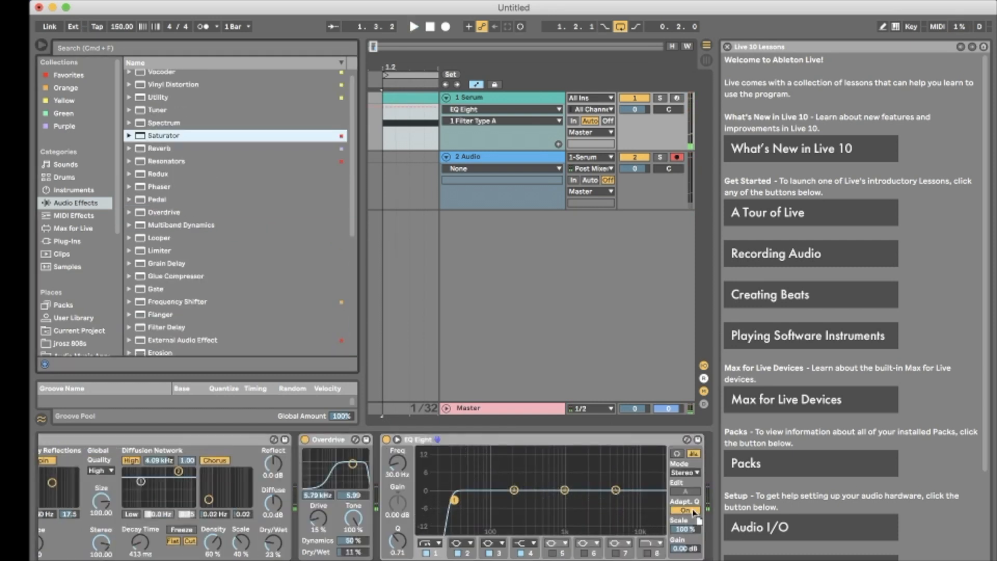
- Insert a Saturator between the new EQ Eight and the Spectrum, set to Digital Clip with soft clipping, and listen to the kick
{"action": "left_click_drag", "start_coordinate": [695, 507], "coordinate": [659, 512]}
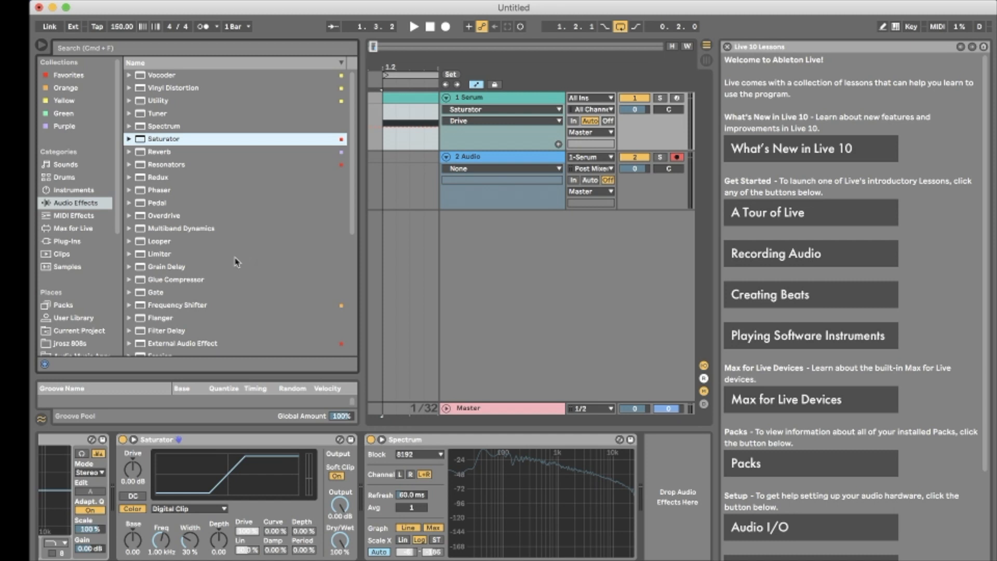
{"action": "key", "text": "space"}
{"action": "key", "text": "space"}
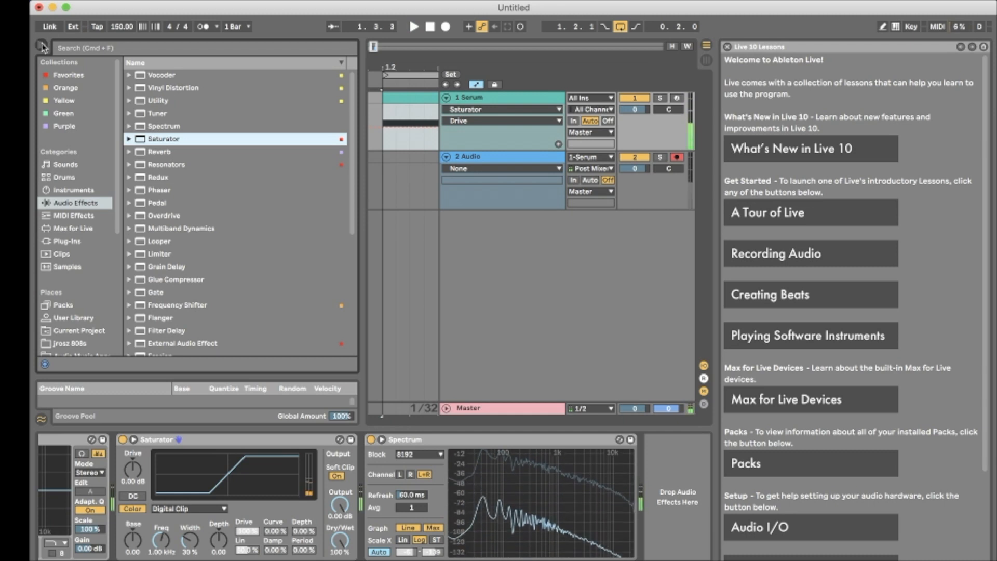
- Place the recorded kick clip on its own audio track at bar 2 with the loop around it, and split it about 75 ms in
{"action": "key", "text": "super+alt+b"}
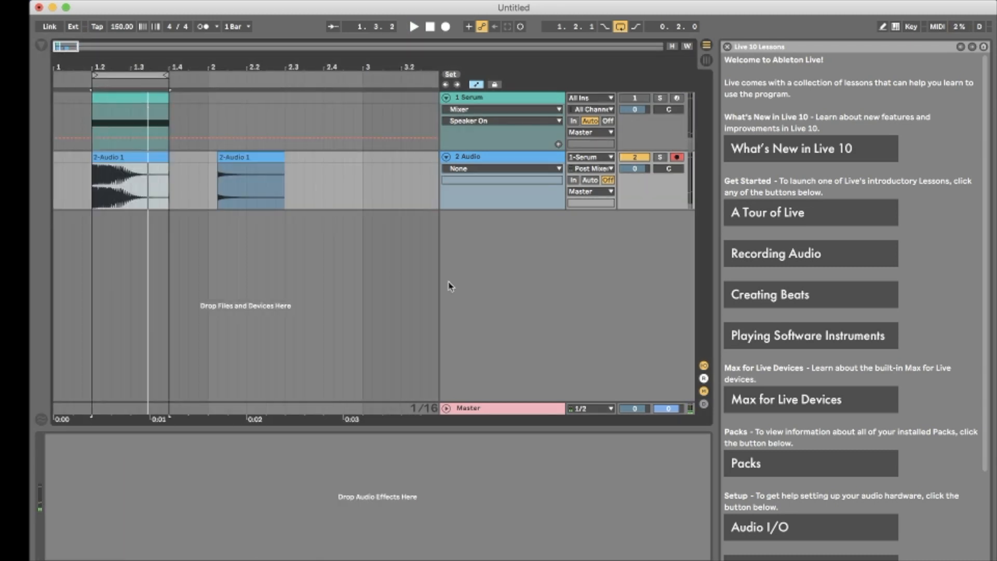
{"action": "left_click", "coordinate": [227, 161]}
{"action": "key", "text": "space"}
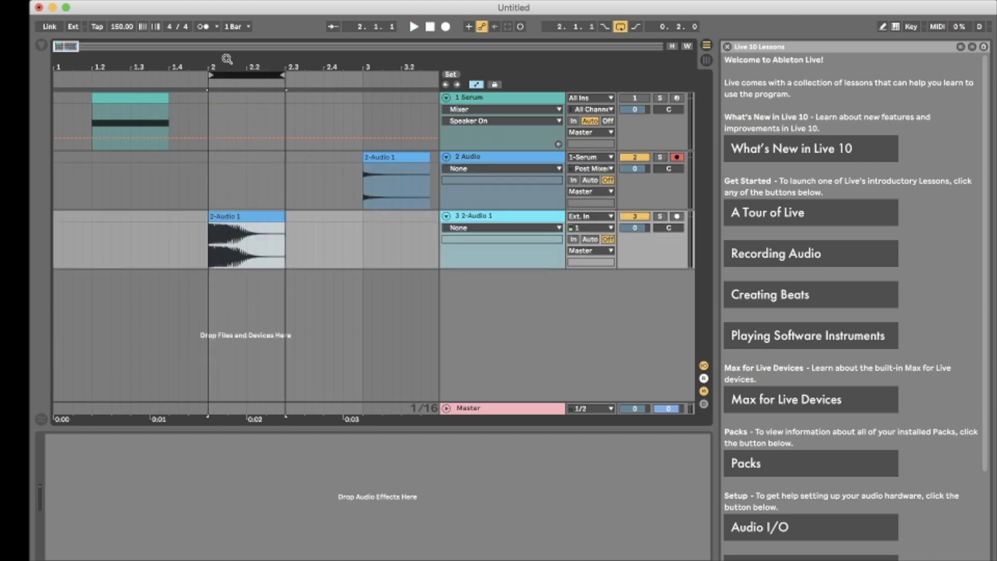
{"action": "left_click_drag", "start_coordinate": [227, 57], "coordinate": [231, 130]}
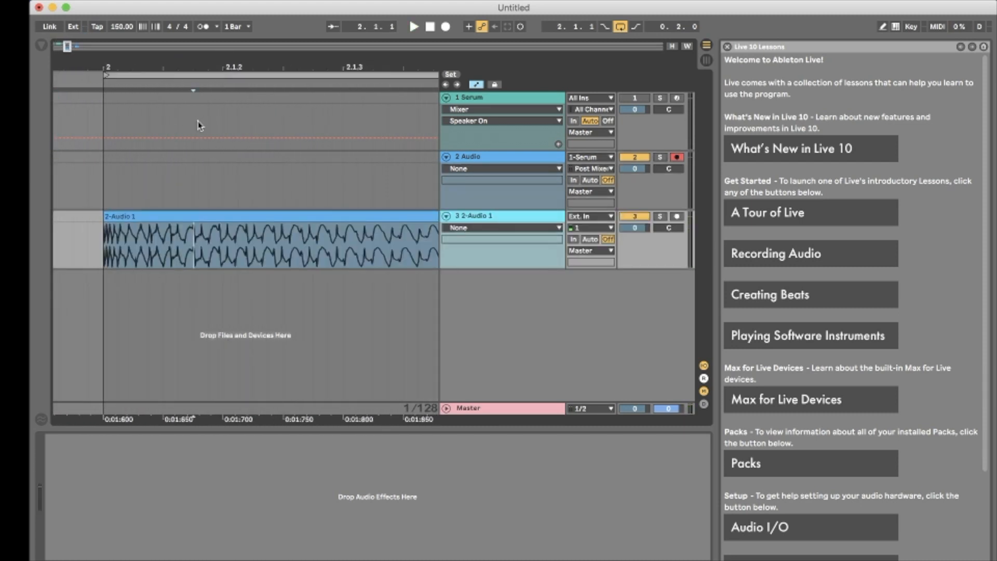
{"action": "key", "text": "super+e"}
- Duplicate track 3, then keep only the kick's opening section on track 3 and only its tail on the copy
{"action": "left_click", "coordinate": [502, 219]}
{"action": "key", "text": "super+d"}
{"action": "left_click", "coordinate": [173, 281]}
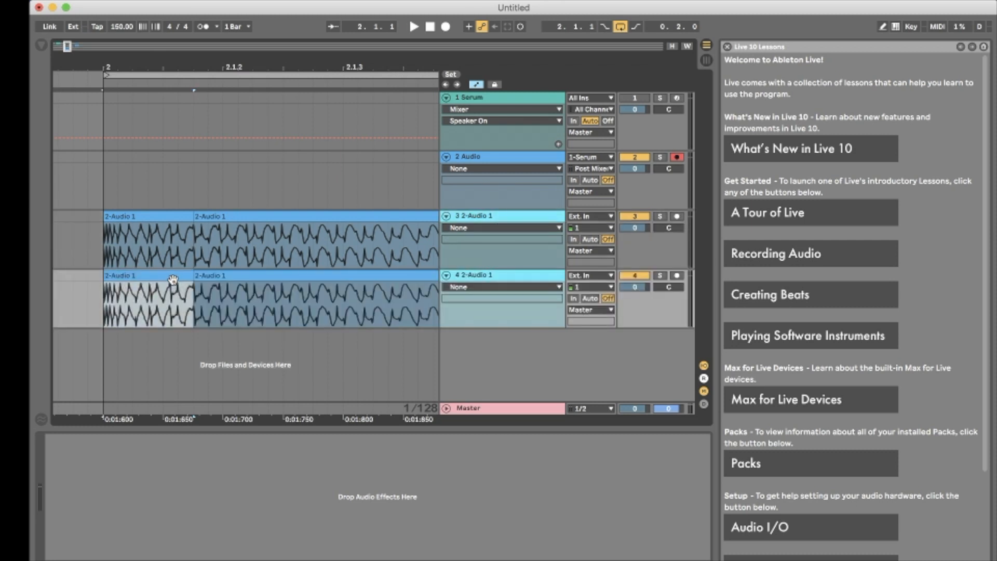
{"action": "key", "text": "Delete"}
{"action": "left_click", "coordinate": [226, 214]}
{"action": "key", "text": "Delete"}
{"action": "left_click", "coordinate": [141, 215]}
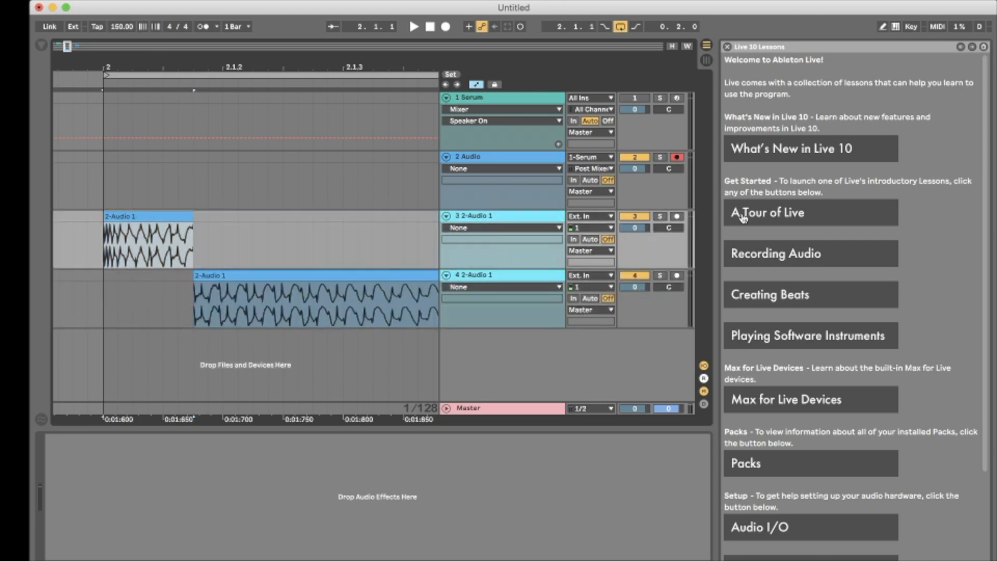
- Solo track 3 and add an EQ Eight with a resonant steep low cut on band 1 at 464 Hz, Q 4.97
{"action": "left_click", "coordinate": [660, 216]}
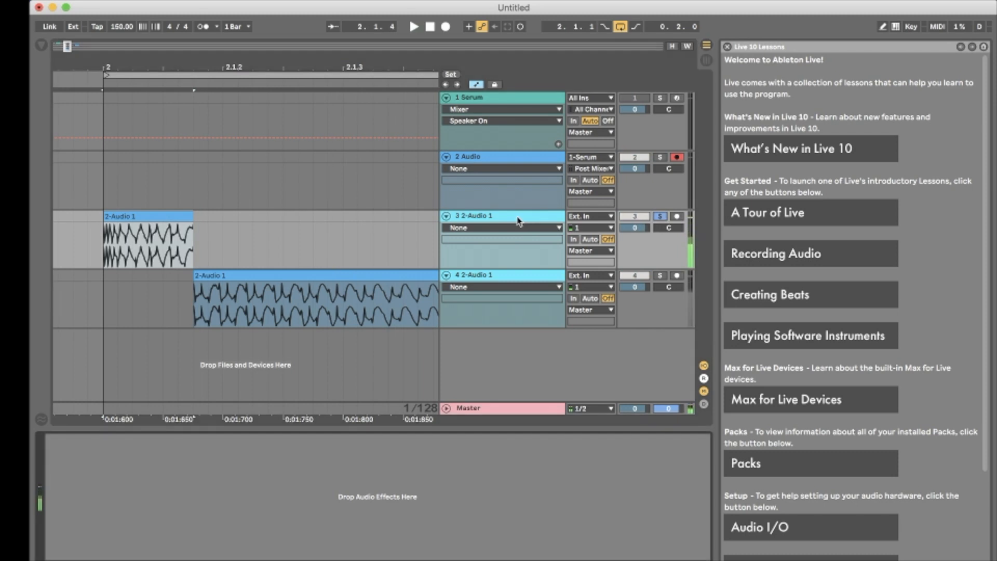
{"action": "left_click", "coordinate": [40, 47]}
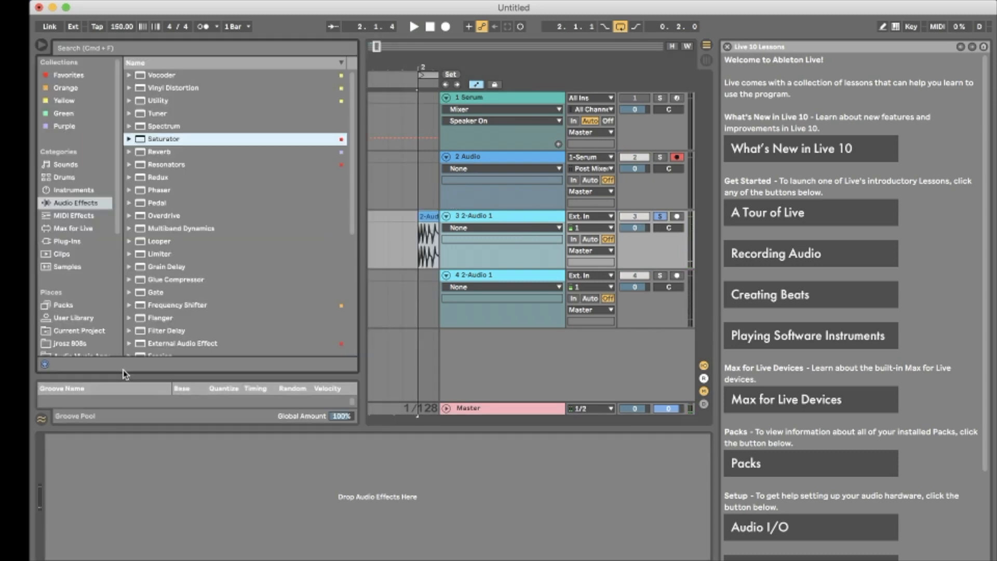
{"action": "scroll", "coordinate": [191, 350], "scroll_direction": "down", "scroll_amount": 5}
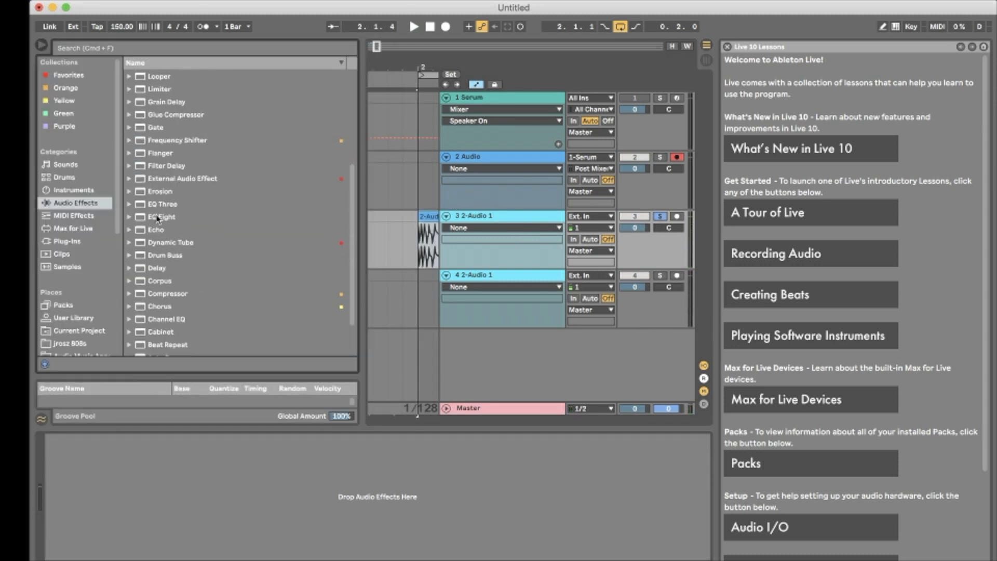
{"action": "left_click_drag", "start_coordinate": [158, 218], "coordinate": [64, 423]}
{"action": "key", "text": "space"}
{"action": "key", "text": "space"}
{"action": "left_click_drag", "start_coordinate": [213, 499], "coordinate": [205, 474]}
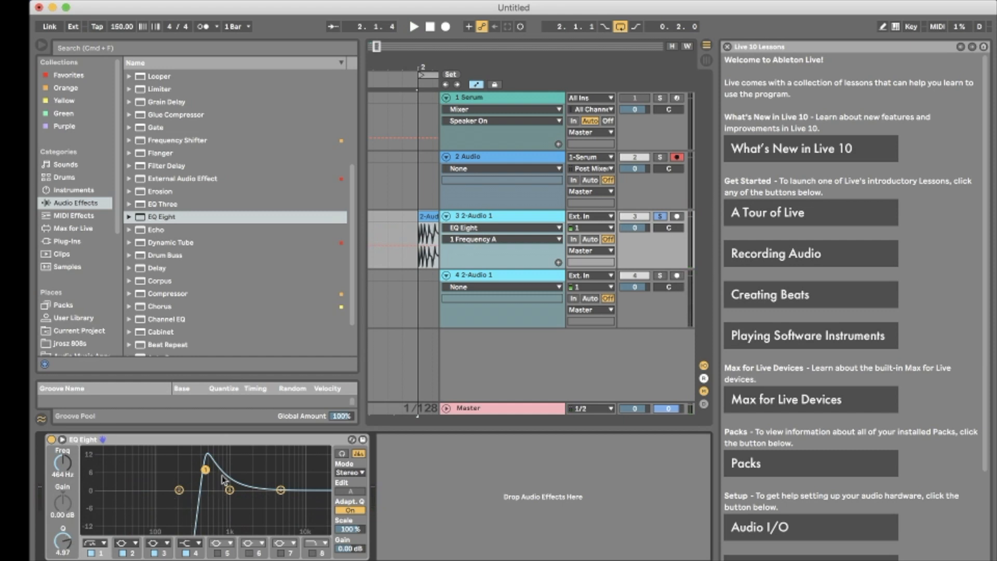
- Add an Overdrive and a Saturator to track 3, setting the Saturator to Digital Clip with soft clipping and 9.14 dB drive
{"action": "scroll", "coordinate": [181, 254], "scroll_direction": "up", "scroll_amount": 5}
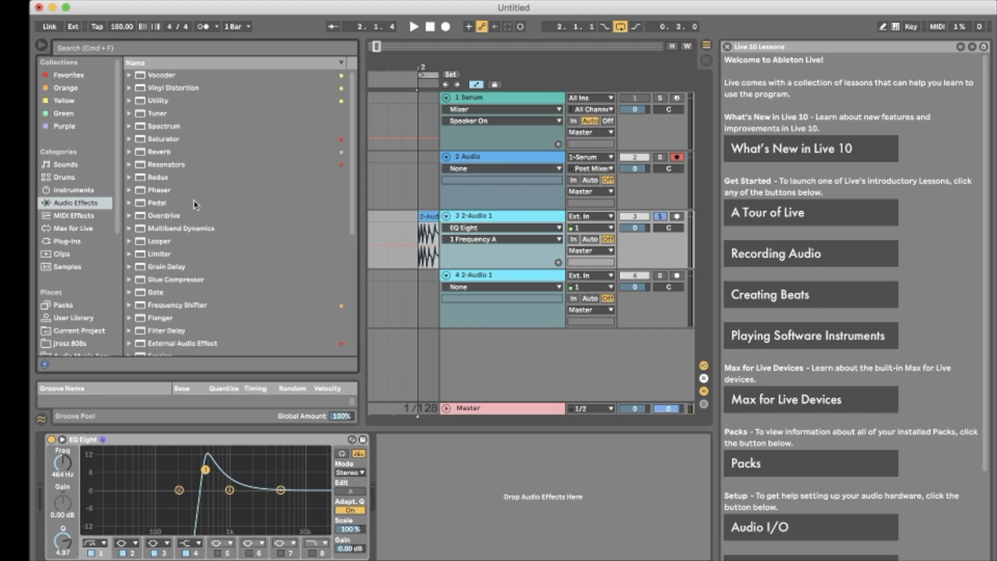
{"action": "double_click", "coordinate": [175, 215]}
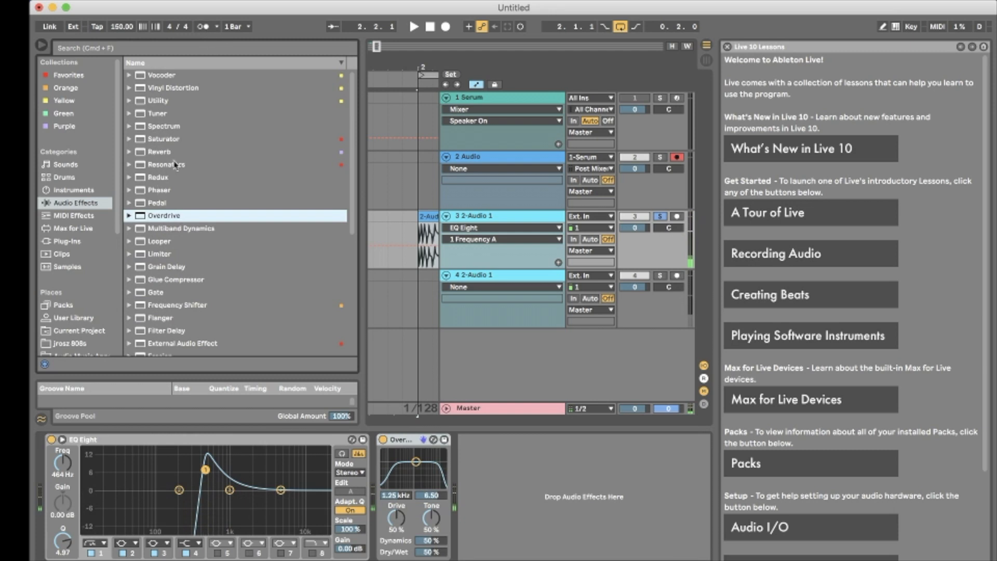
{"action": "left_click_drag", "start_coordinate": [165, 141], "coordinate": [702, 542]}
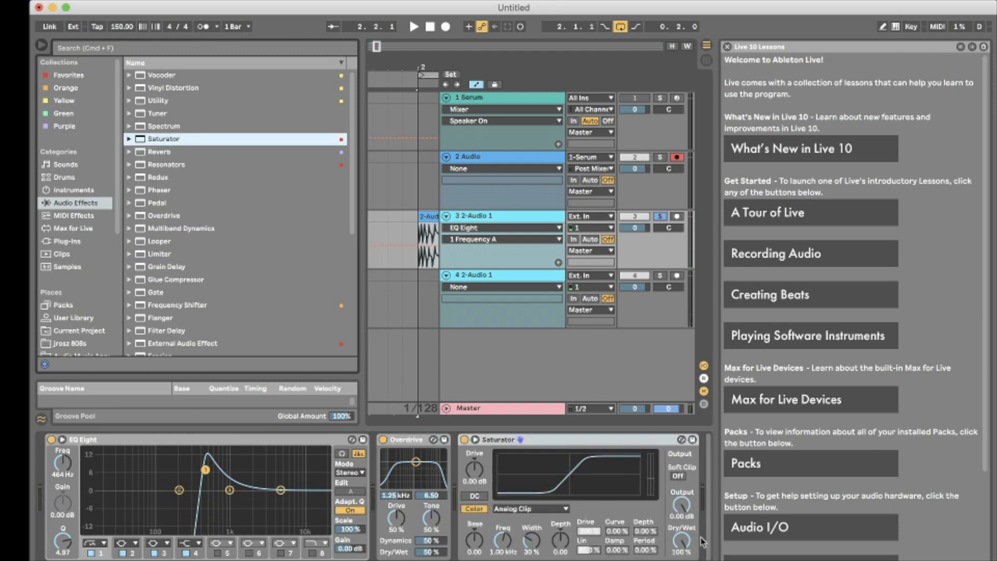
{"action": "left_click", "coordinate": [679, 476]}
{"action": "left_click_drag", "start_coordinate": [475, 472], "coordinate": [475, 452]}
{"action": "key", "text": "space"}
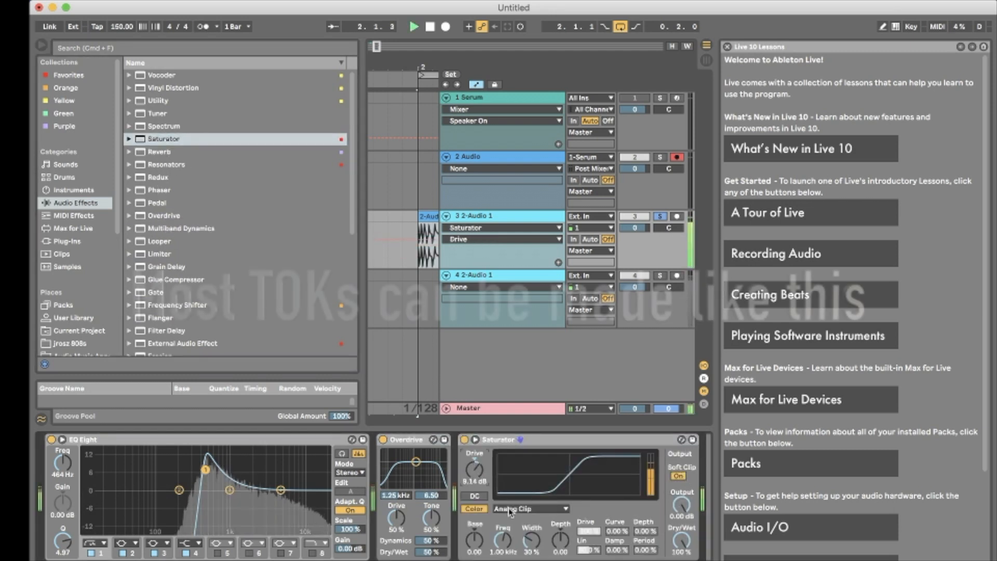
{"action": "left_click", "coordinate": [518, 509]}
{"action": "left_click", "coordinate": [537, 538]}
- Boost band 3 of track 3's EQ Eight by 11.3 dB at 587 Hz, listening to the kick's attack
{"action": "key", "text": "space"}
{"action": "mouse_move", "coordinate": [206, 470]}
{"action": "left_mouse_down"}
{"action": "mouse_move", "coordinate": [219, 476]}
{"action": "mouse_move", "coordinate": [211, 465]}
{"action": "mouse_move", "coordinate": [212, 490]}
{"action": "mouse_move", "coordinate": [210, 472]}
{"action": "mouse_move", "coordinate": [198, 497]}
{"action": "mouse_move", "coordinate": [172, 497]}
{"action": "mouse_move", "coordinate": [213, 459]}
{"action": "left_mouse_up"}
{"action": "key", "text": "space"}
{"action": "key", "text": "space"}
{"action": "key", "text": "space"}
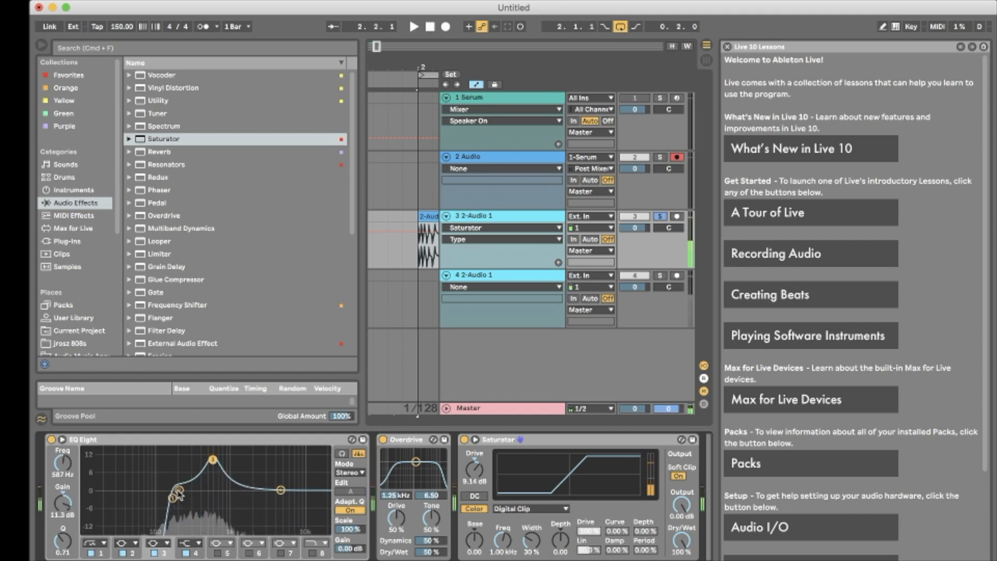
- Shape EQ Eight band 2 into a narrower boost just below band 3 and set band 1's low cut to 516 Hz, listening to the attack
{"action": "left_click_drag", "start_coordinate": [178, 490], "coordinate": [201, 494]}
{"action": "key", "text": "space"}
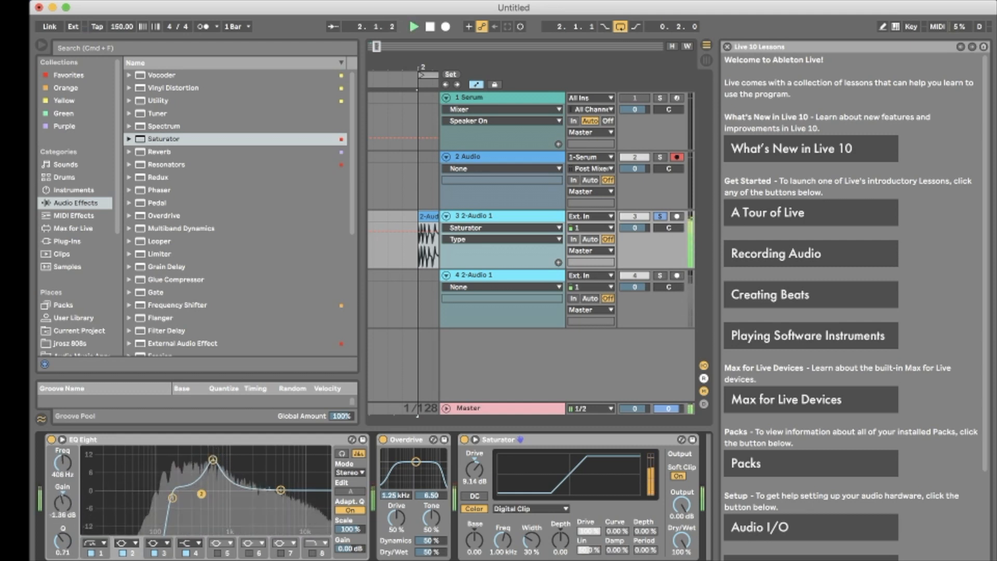
{"action": "left_click_drag", "start_coordinate": [180, 449], "coordinate": [190, 453]}
{"action": "left_click_drag", "start_coordinate": [66, 541], "coordinate": [66, 514]}
{"action": "left_click_drag", "start_coordinate": [190, 453], "coordinate": [209, 498]}
{"action": "key", "text": "space"}
{"action": "key", "text": "space"}
{"action": "key", "text": "space"}
{"action": "key", "text": "super+alt+b"}
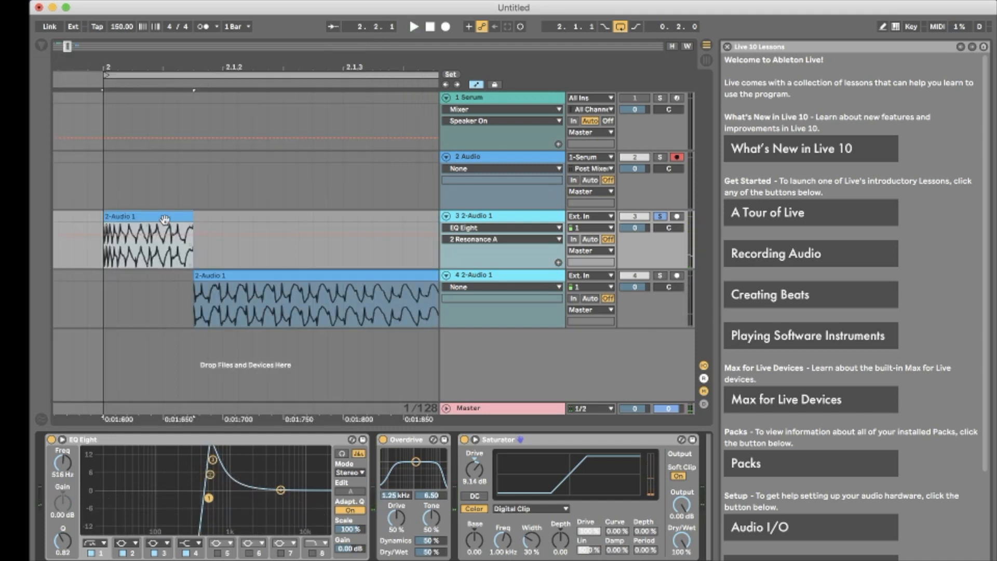
- Freeze and flatten track 3 with its effects, then unsolo it to hear the attack together with the tail
{"action": "right_click", "coordinate": [137, 218]}
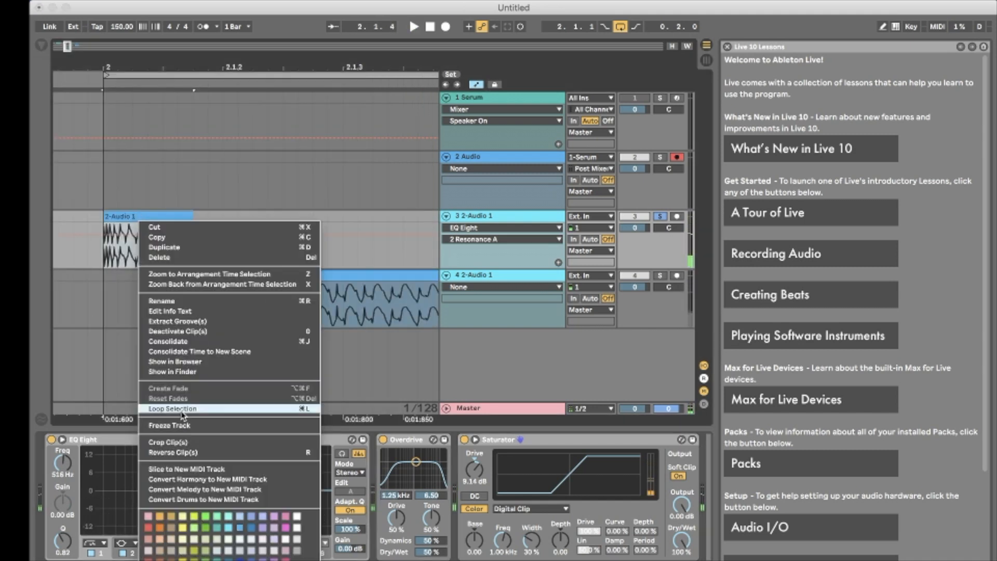
{"action": "left_click", "coordinate": [406, 472]}
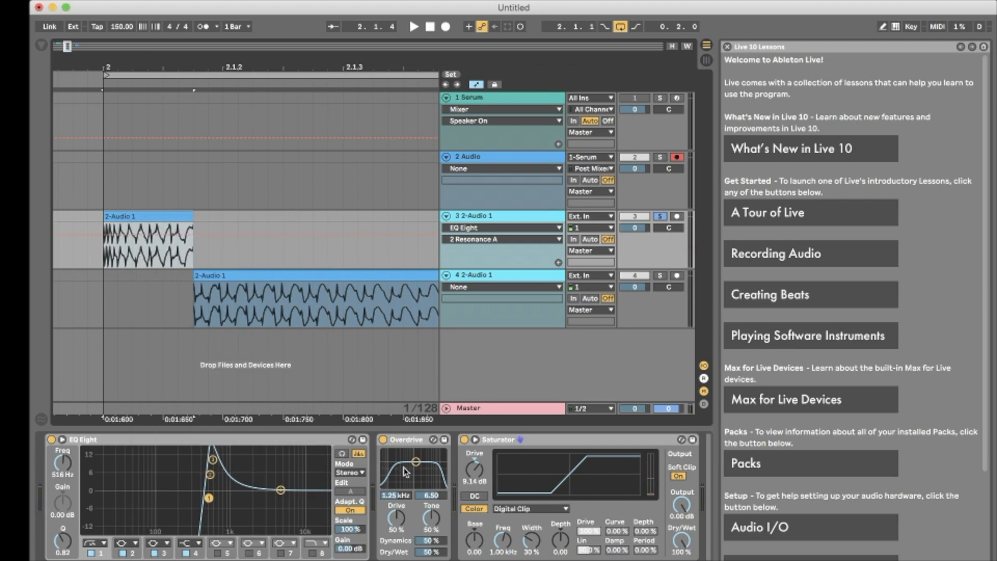
{"action": "right_click", "coordinate": [111, 218]}
{"action": "left_click", "coordinate": [135, 362]}
{"action": "left_click", "coordinate": [660, 216]}
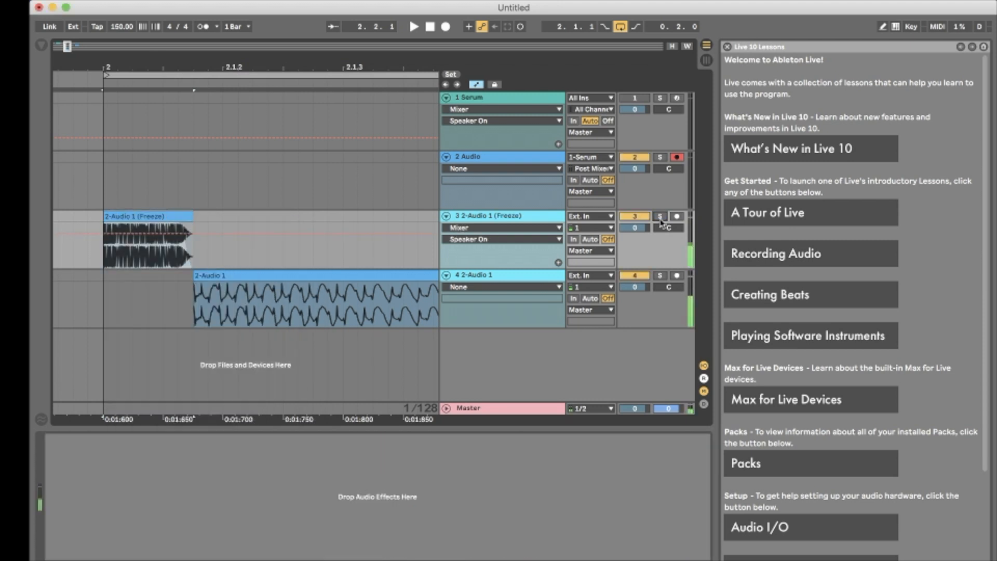
{"action": "key", "text": "space"}
- Add a very short fade-in at the start of the tail clip on track 4 and listen to the transition
{"action": "left_click_drag", "start_coordinate": [239, 68], "coordinate": [200, 49]}
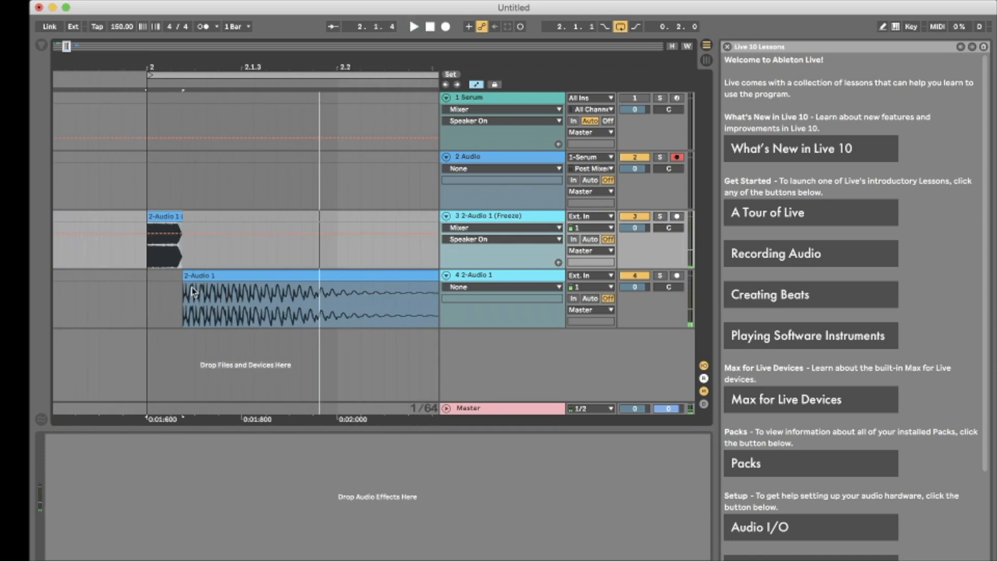
{"action": "left_click_drag", "start_coordinate": [186, 285], "coordinate": [189, 284]}
{"action": "left_click", "coordinate": [159, 218]}
{"action": "key", "text": "space"}
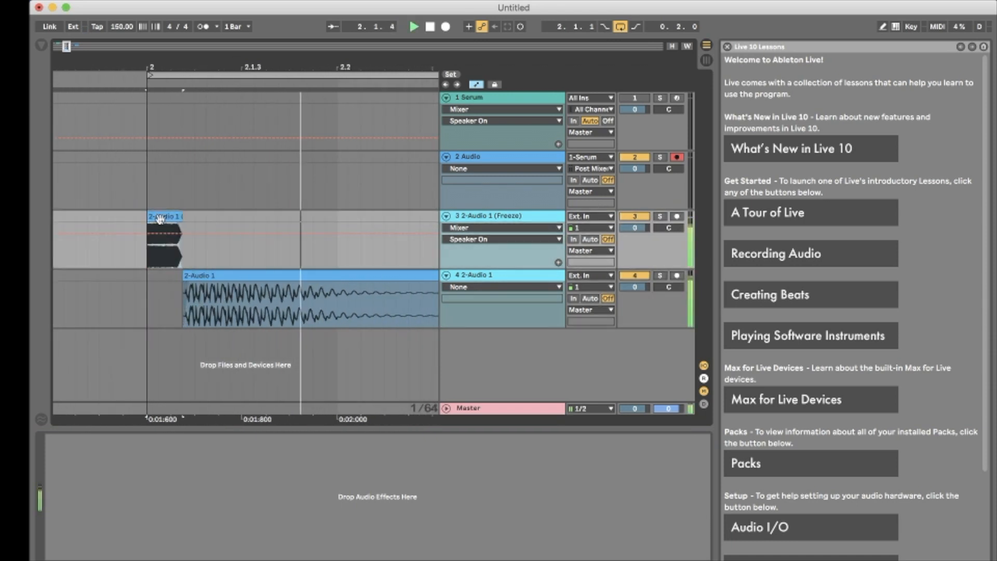
- Add an EQ Eight to the tail track 4 and set band 1 to its steepest low cut at 1.47 kHz
{"action": "left_click", "coordinate": [475, 283]}
{"action": "key", "text": "space"}
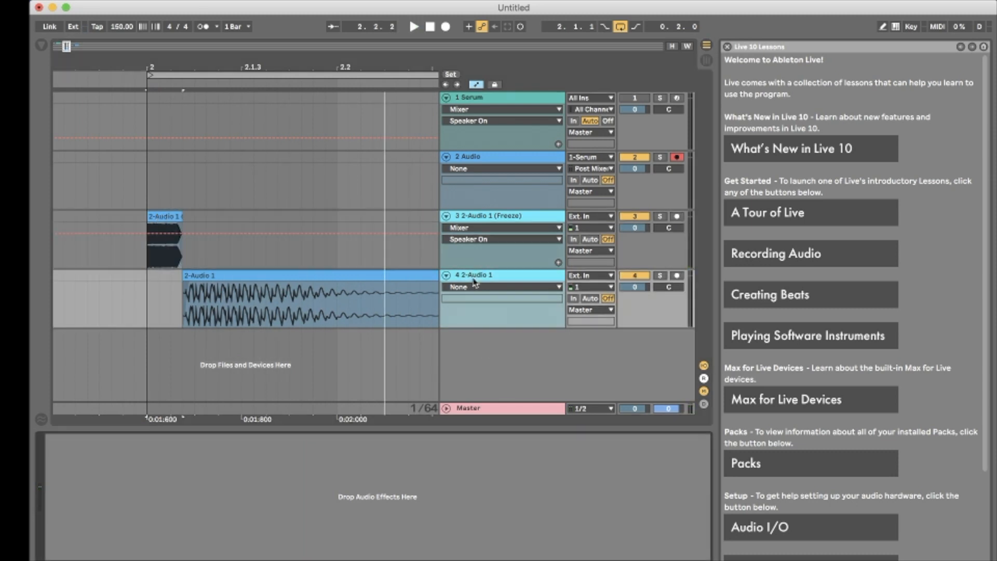
{"action": "left_click", "coordinate": [41, 46]}
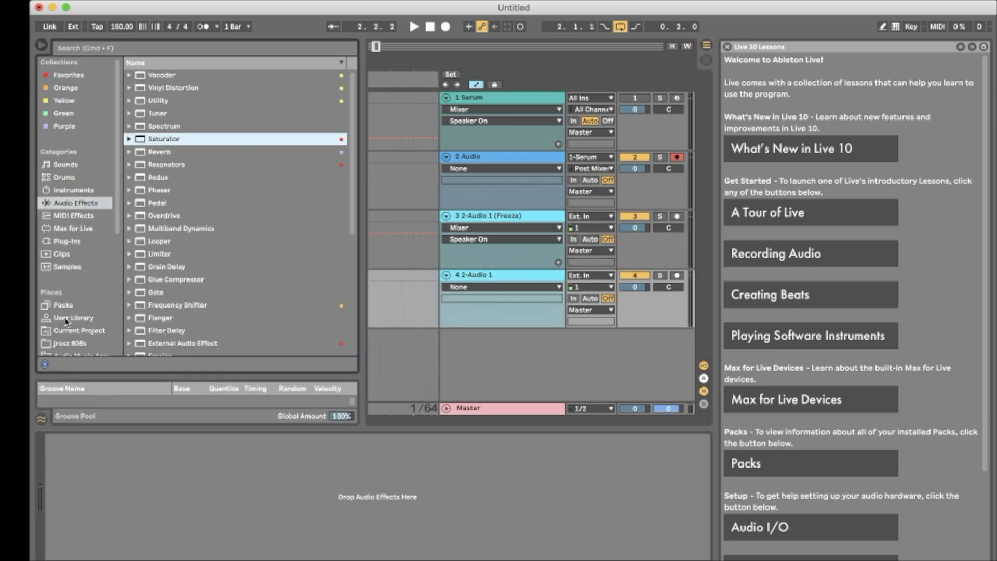
{"action": "scroll", "coordinate": [199, 245], "scroll_direction": "down", "scroll_amount": 7}
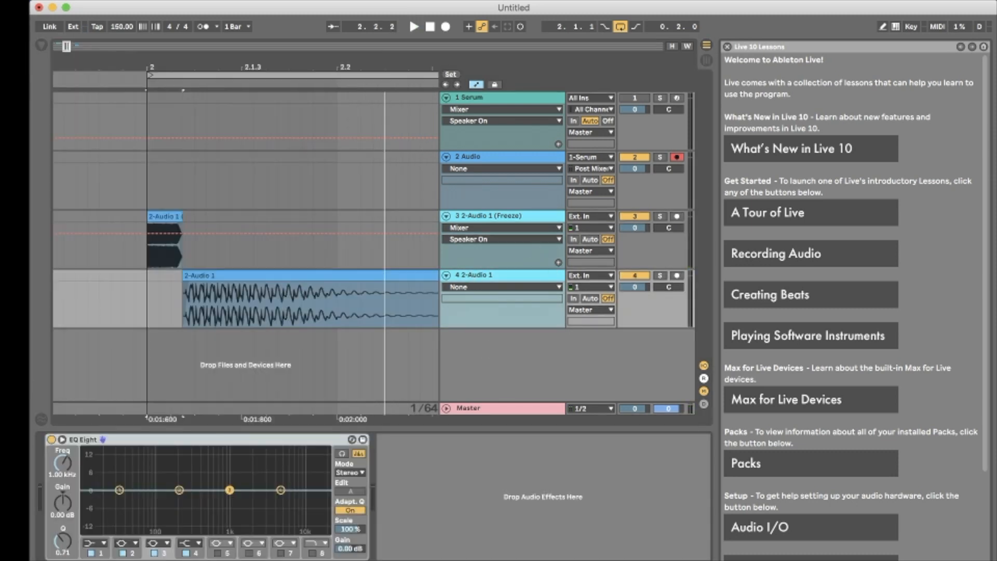
{"action": "left_click", "coordinate": [98, 544]}
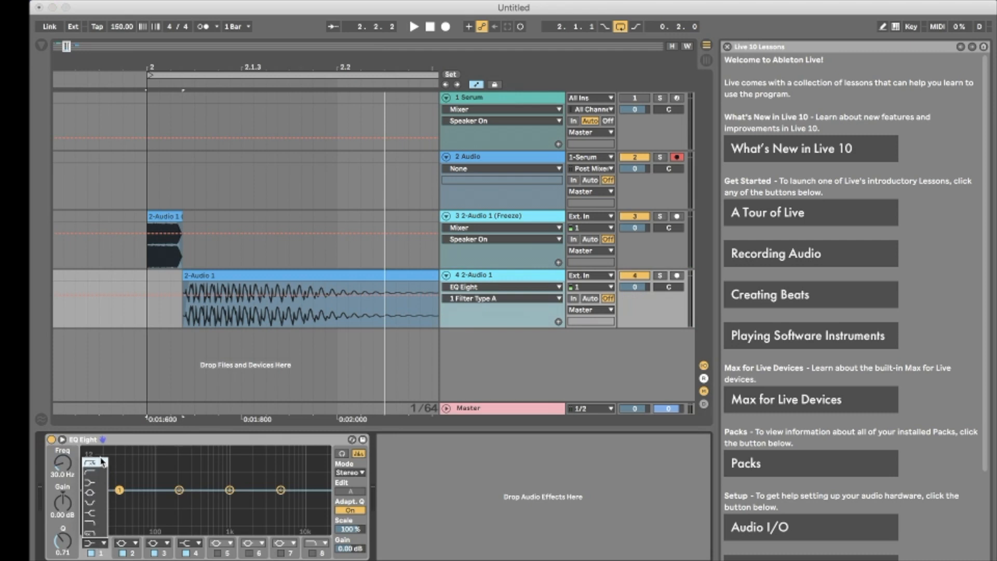
{"action": "left_click", "coordinate": [103, 461]}
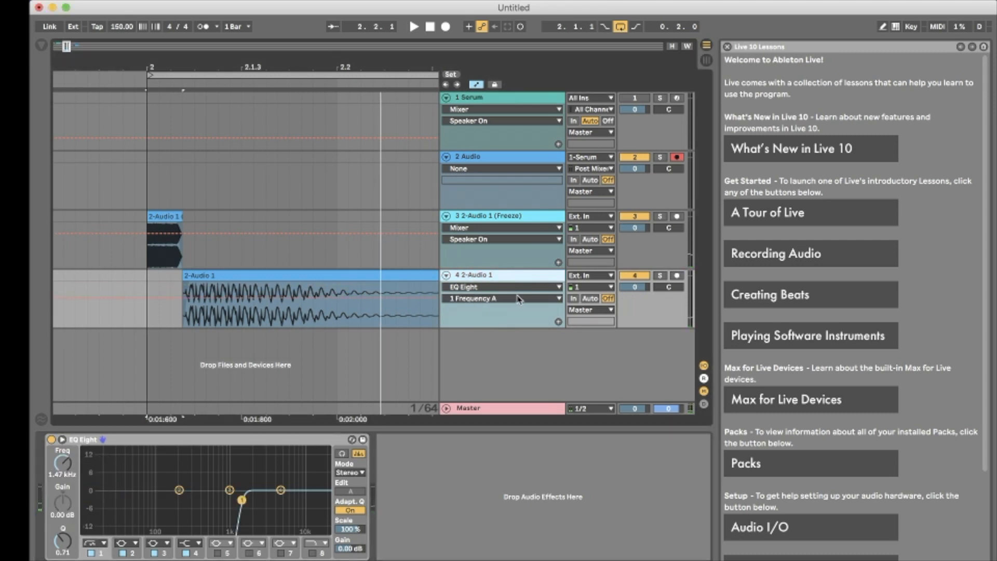
- Duplicate tail track 4 and band-limit the copy with EQ Eight: band 1 steep high cut at 1.47 kHz, band 2 steep low cut; listen soloed
{"action": "key", "text": "super+d"}
{"action": "left_click", "coordinate": [129, 542]}
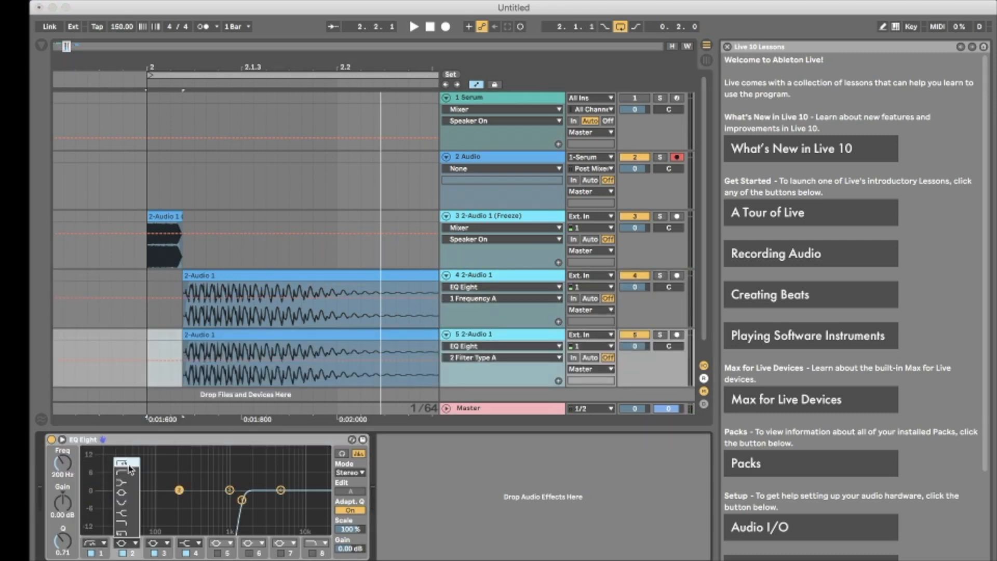
{"action": "left_click", "coordinate": [119, 465]}
{"action": "key", "text": "space"}
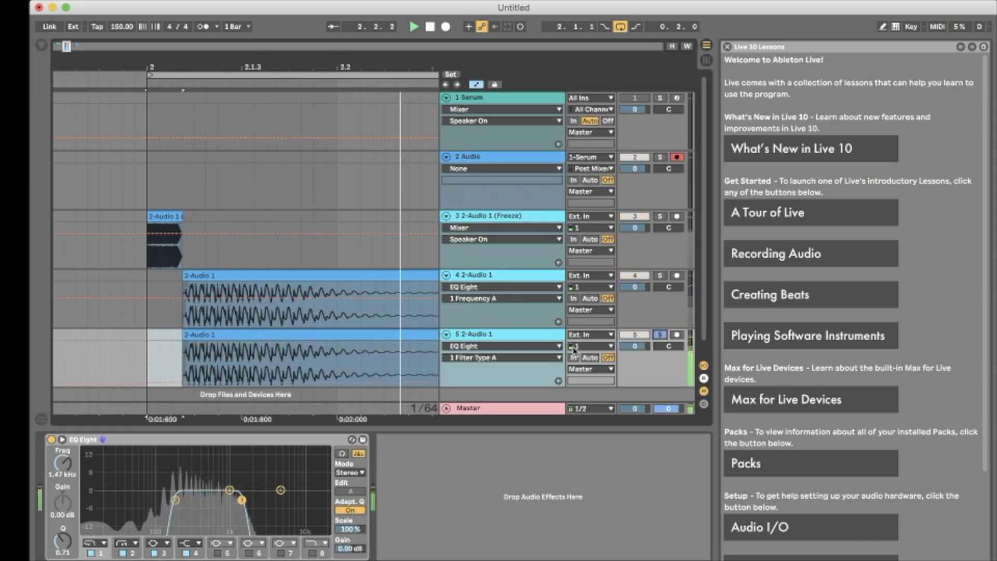
{"action": "key", "text": "space"}
- Duplicate track 5 and make the copy the low tail layer with only a steep band 2 high cut at 177 Hz, auditioning it soloed, then unsoloed
{"action": "left_click", "coordinate": [526, 335]}
{"action": "key", "text": "super+d"}
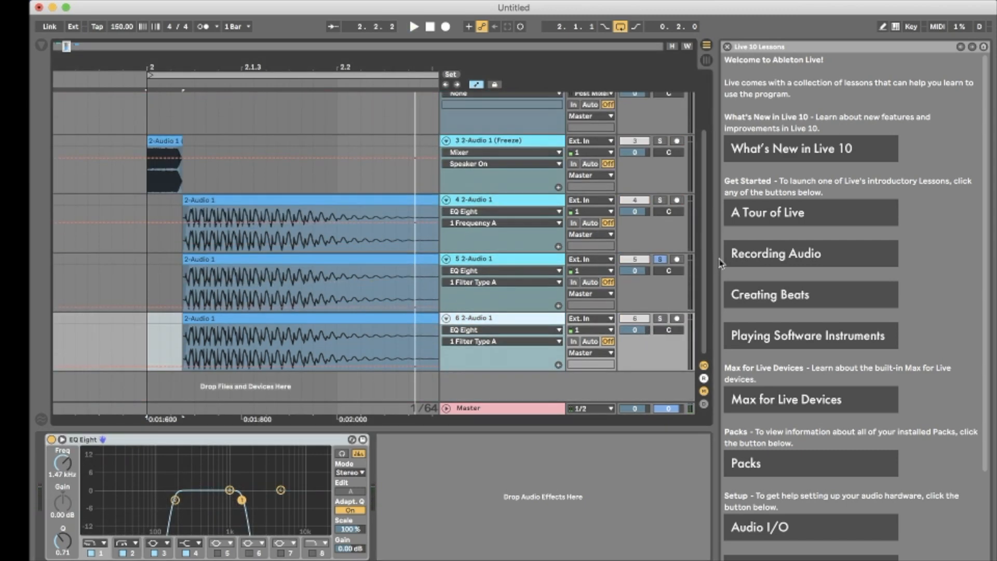
{"action": "key", "text": "space"}
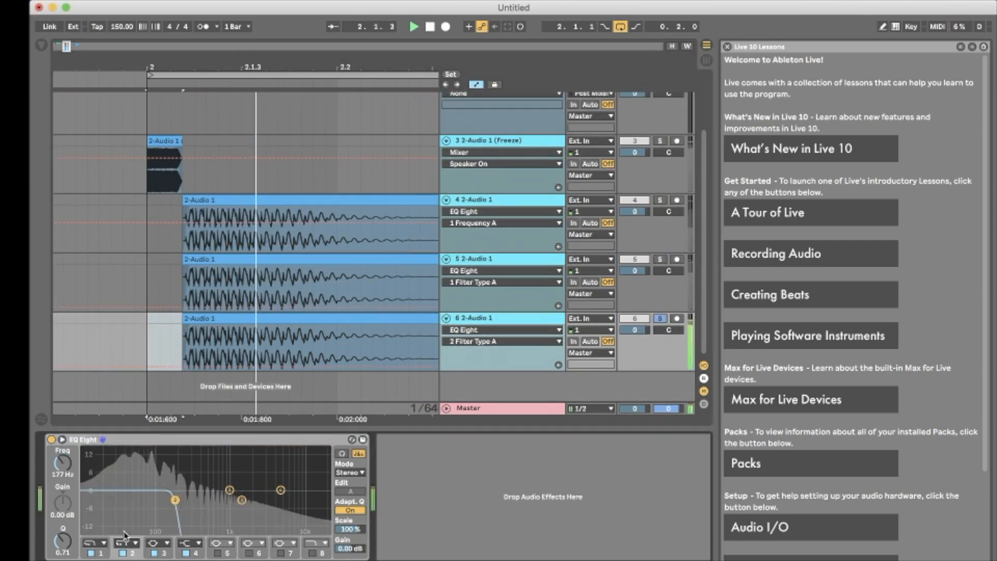
{"action": "key", "text": "space"}
{"action": "left_click", "coordinate": [192, 71]}
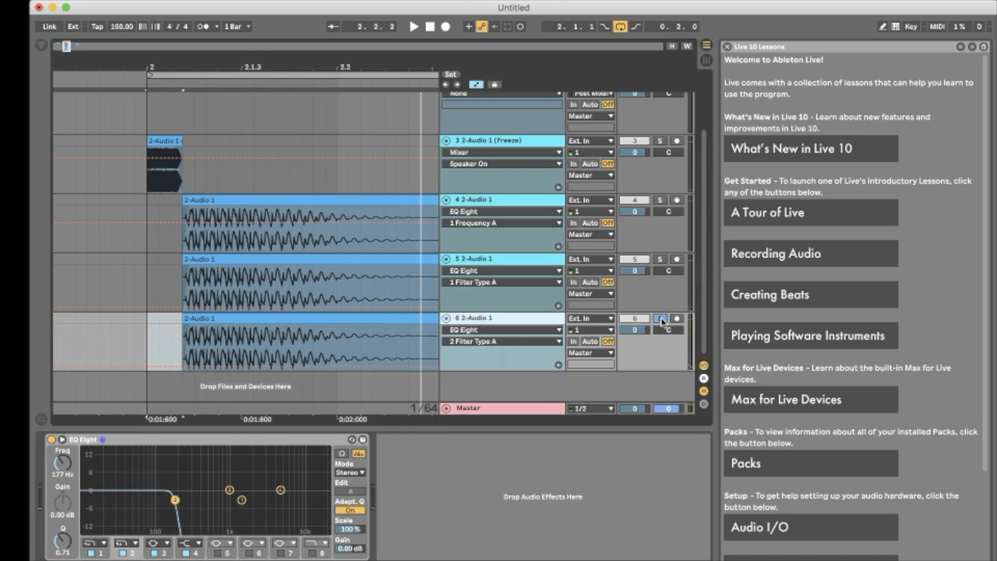
{"action": "left_click", "coordinate": [661, 318]}
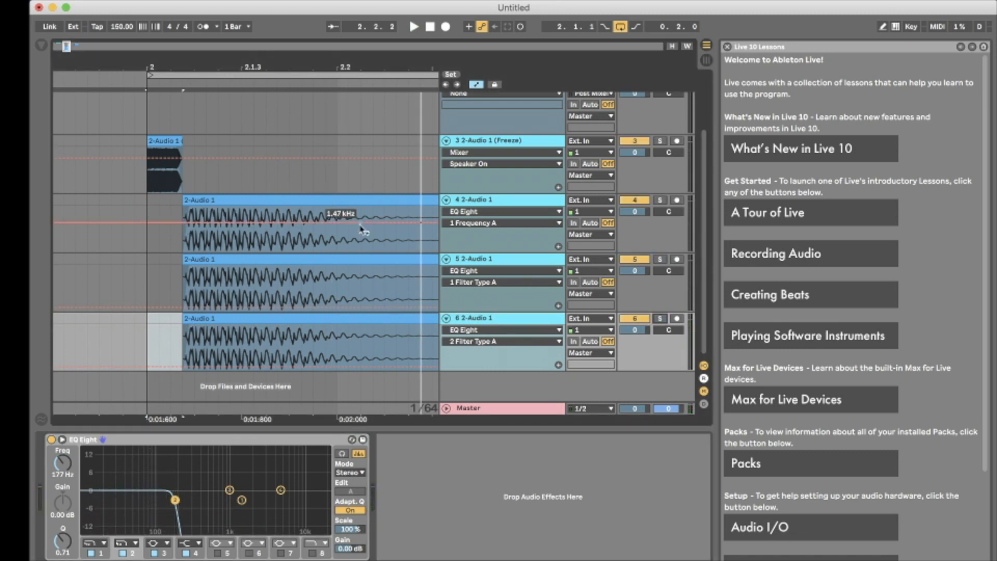
- Mute attack track 3 and boost the low tail on track 6 with EQ Eight band 5 by 7.56 dB at 38.3 Hz
{"action": "key", "text": "space"}
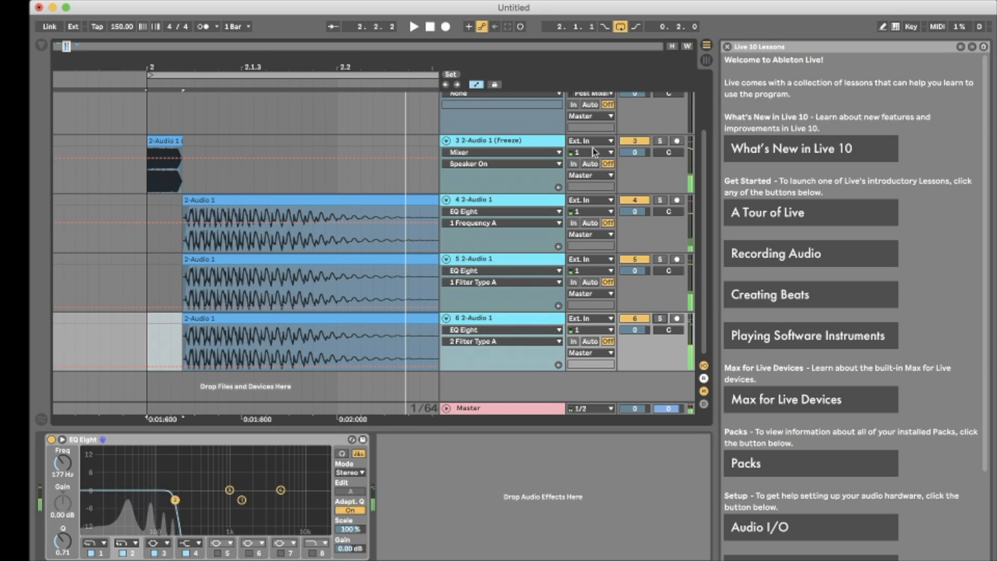
{"action": "left_click", "coordinate": [627, 142]}
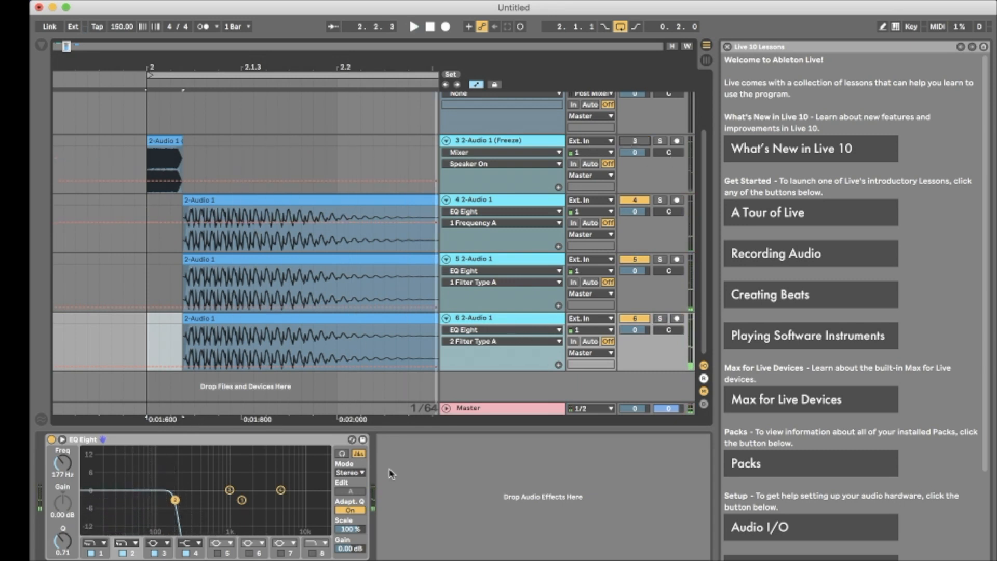
{"action": "left_click", "coordinate": [218, 553]}
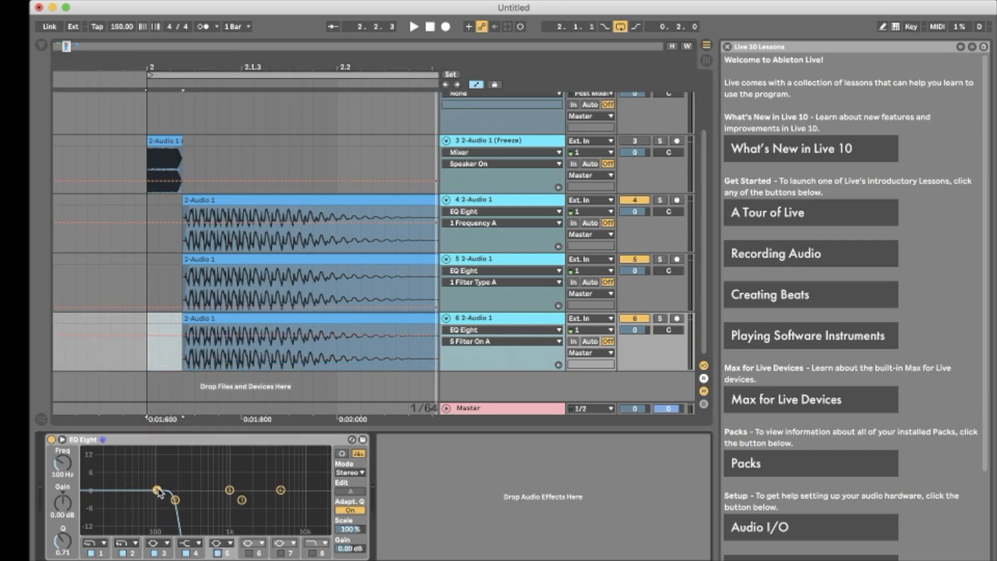
{"action": "left_click_drag", "start_coordinate": [159, 492], "coordinate": [128, 470]}
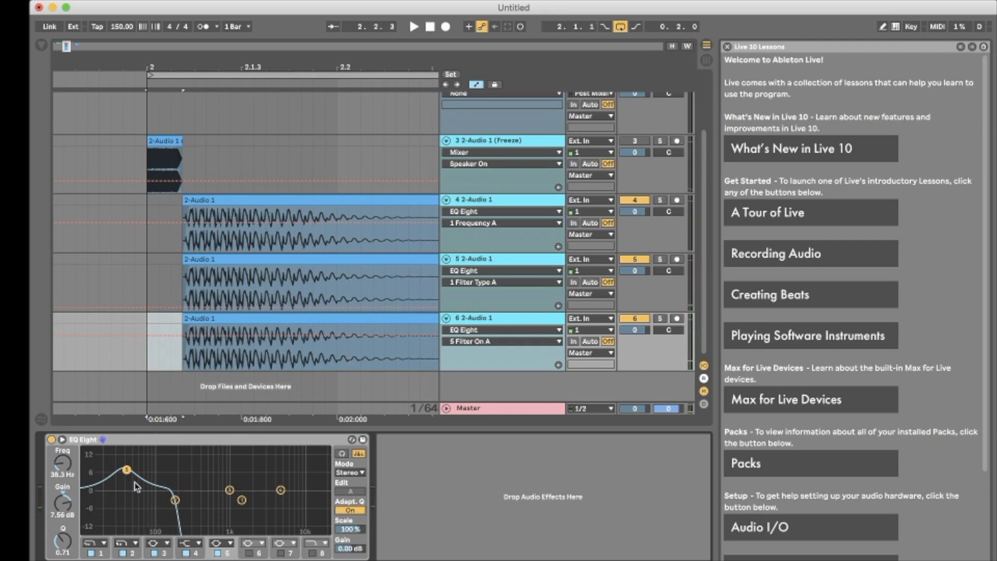
{"action": "key", "text": "space"}
{"action": "key", "text": "space"}
- Lower the volumes of tracks 5 and 6 to -inf and listen to the high tail layer on track 4
{"action": "left_click", "coordinate": [635, 330]}
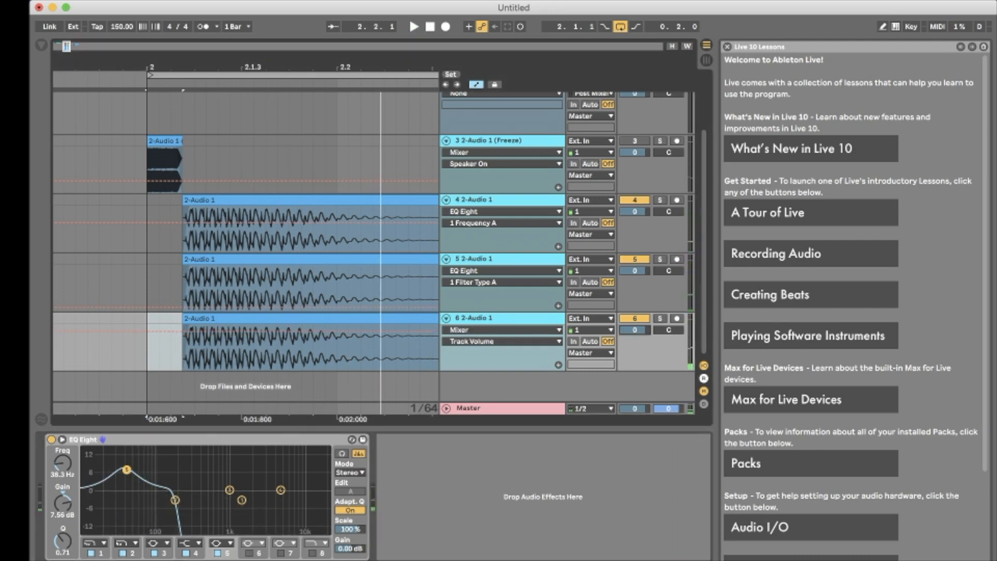
{"action": "left_click_drag", "start_coordinate": [634, 331], "coordinate": [635, 406]}
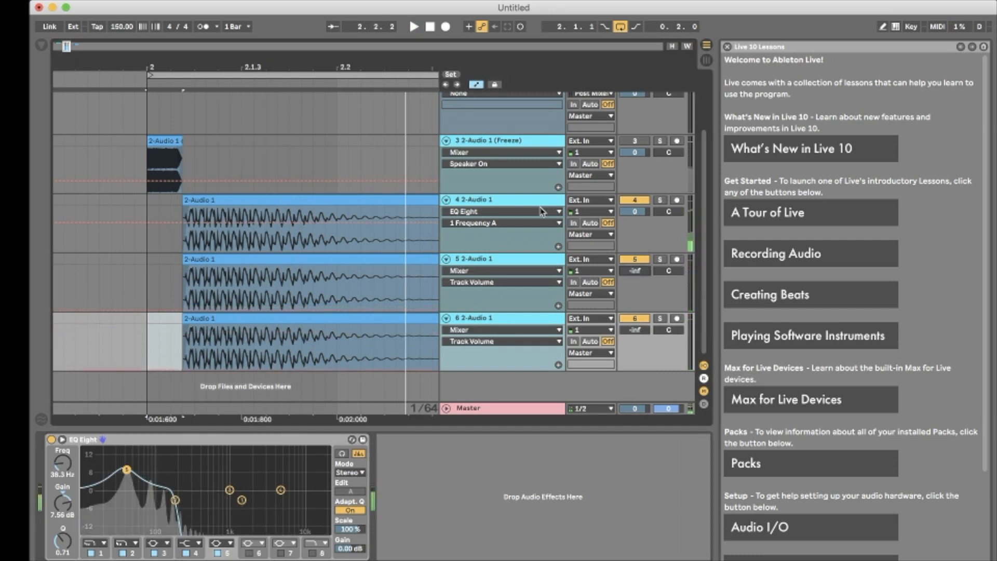
{"action": "left_click", "coordinate": [545, 202]}
{"action": "key", "text": "space"}
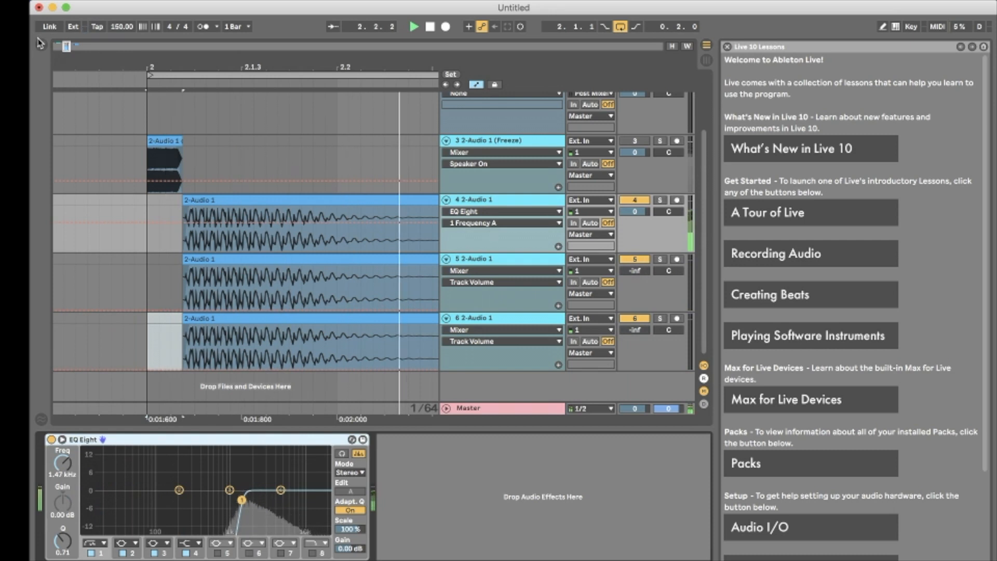
{"action": "key", "text": "space"}
- Add an Overdrive before EQ Eight on track 4 with 3.83 kHz, bandwidth 6.70, Drive 41%, Tone 100% and Dry/Wet 9%
{"action": "left_click", "coordinate": [40, 45]}
{"action": "scroll", "coordinate": [234, 133], "scroll_direction": "up", "scroll_amount": 5}
{"action": "scroll", "coordinate": [177, 215], "scroll_direction": "up", "scroll_amount": 1}
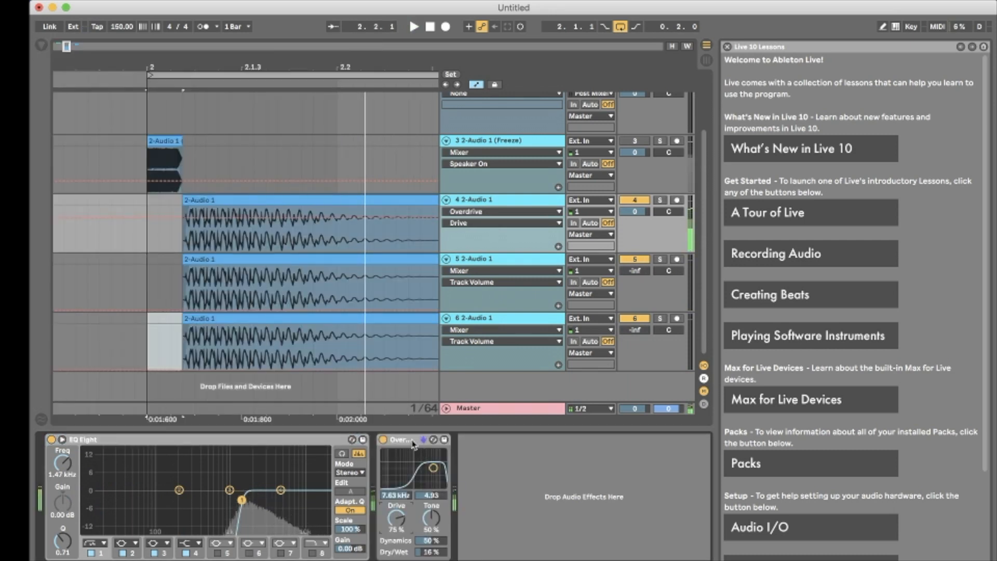
{"action": "left_click_drag", "start_coordinate": [414, 441], "coordinate": [164, 492]}
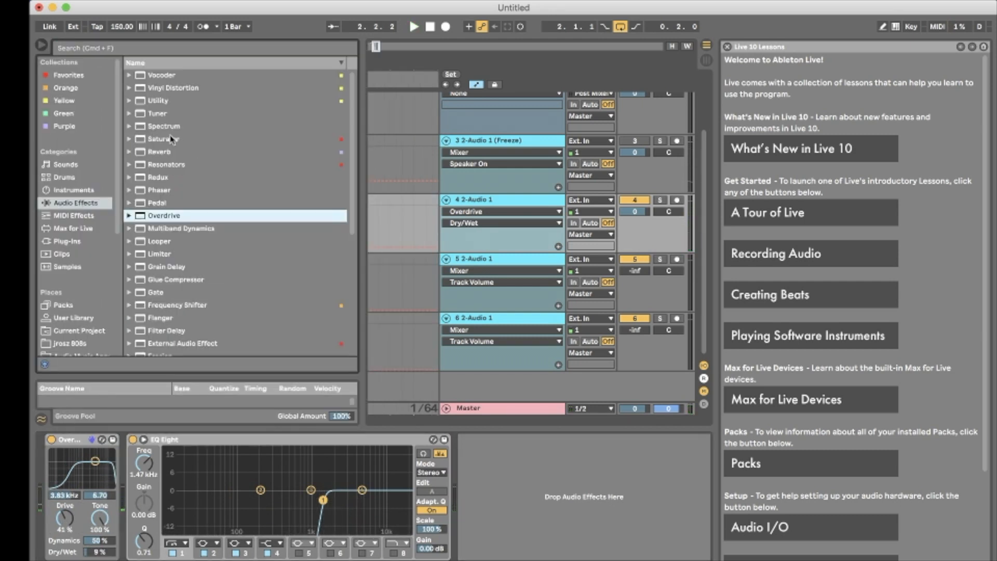
- Insert Dynamic Tube (32.5% Dry/Wet, 15.0 dB Drive) and a Waveshaper Saturator (11.4 dB Drive) between Overdrive and EQ Eight on track 4
{"action": "double_click", "coordinate": [172, 139]}
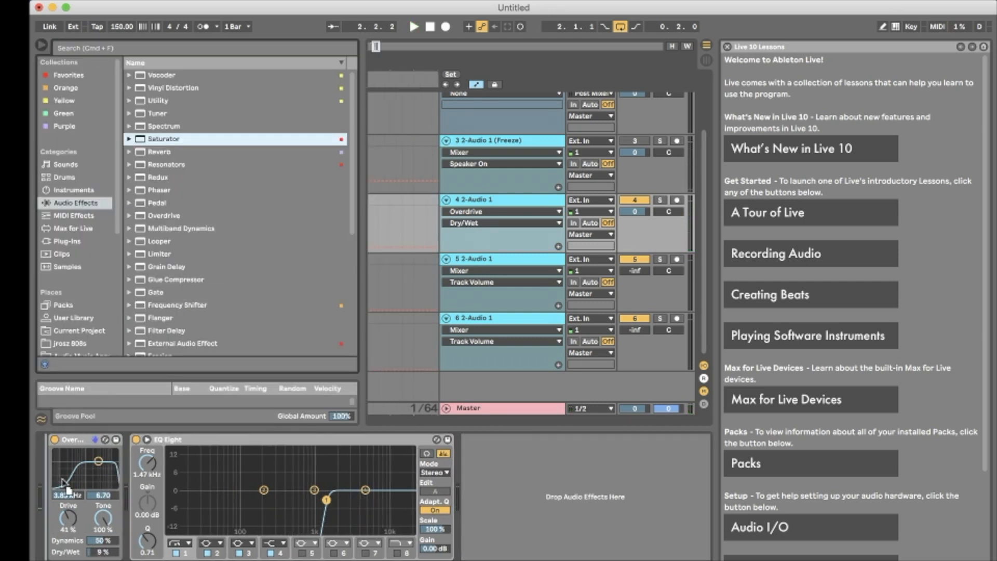
{"action": "key", "text": "space"}
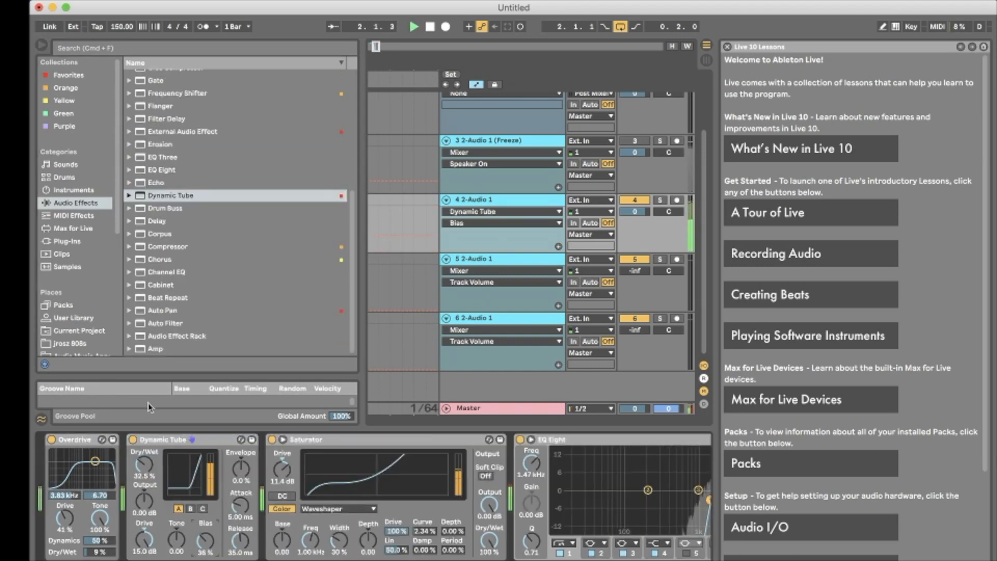
{"action": "key", "text": "super+alt+b"}
- Soften track 4's EQ Eight low cut to 1.44 kHz with Q 0.35, raise the band 4 highs, and enable band 6 at 11.4 kHz
{"action": "scroll", "coordinate": [453, 509], "scroll_direction": "right", "scroll_amount": 5}
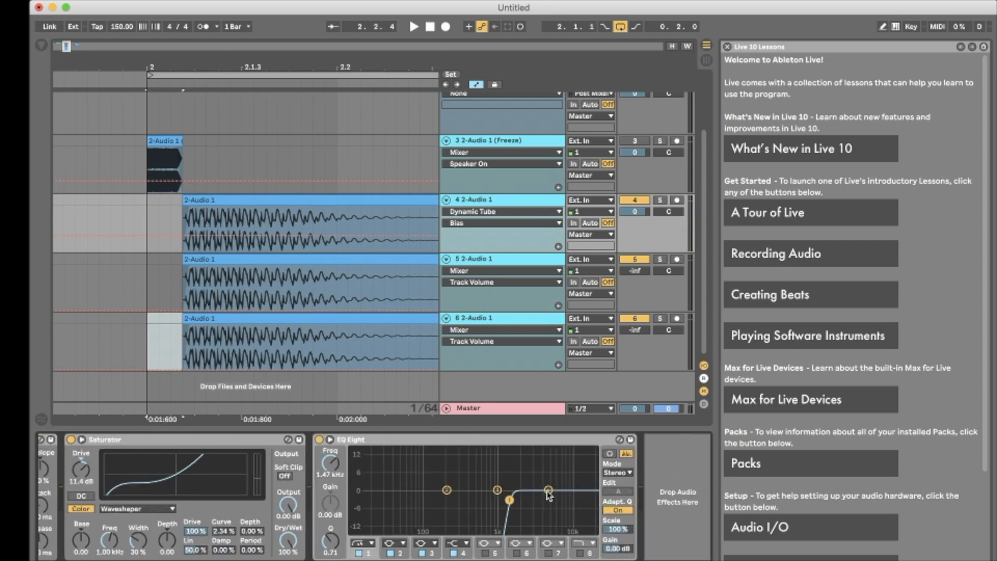
{"action": "key", "text": "space"}
{"action": "left_click_drag", "start_coordinate": [548, 491], "coordinate": [509, 511]}
{"action": "key", "text": "space"}
{"action": "key", "text": "space"}
{"action": "key", "text": "space"}
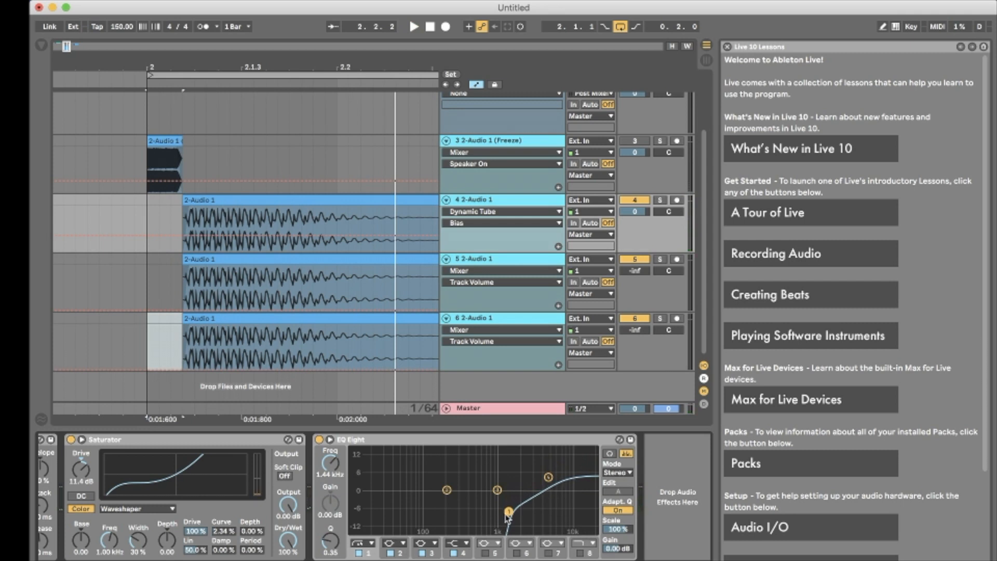
{"action": "key", "text": "space"}
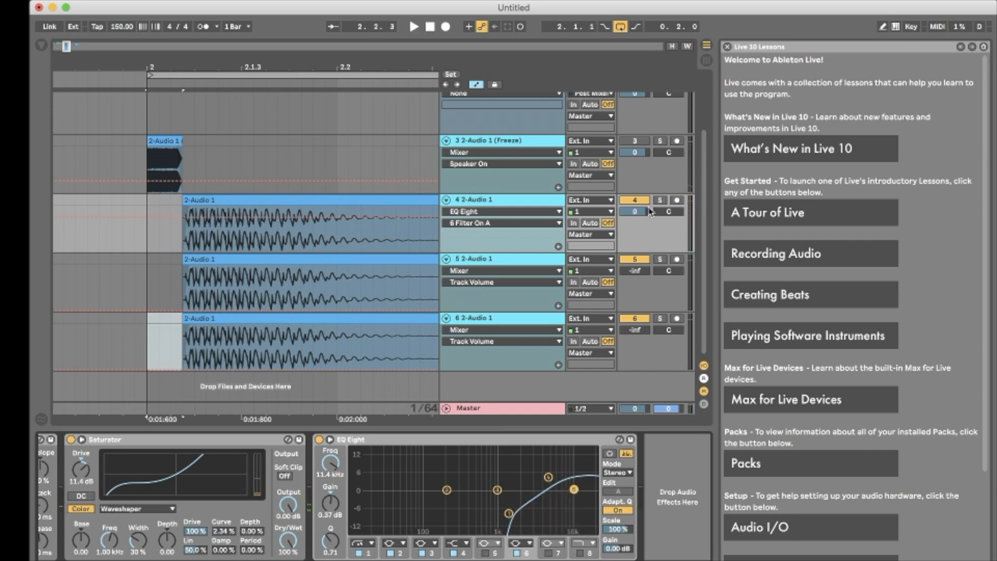
- Silence track 4 and rebuild the tail balance by ear: track 6 at -10.5 dB, track 5 at -11.5 dB, track 4 at -15.1 dB
{"action": "left_click", "coordinate": [647, 210]}
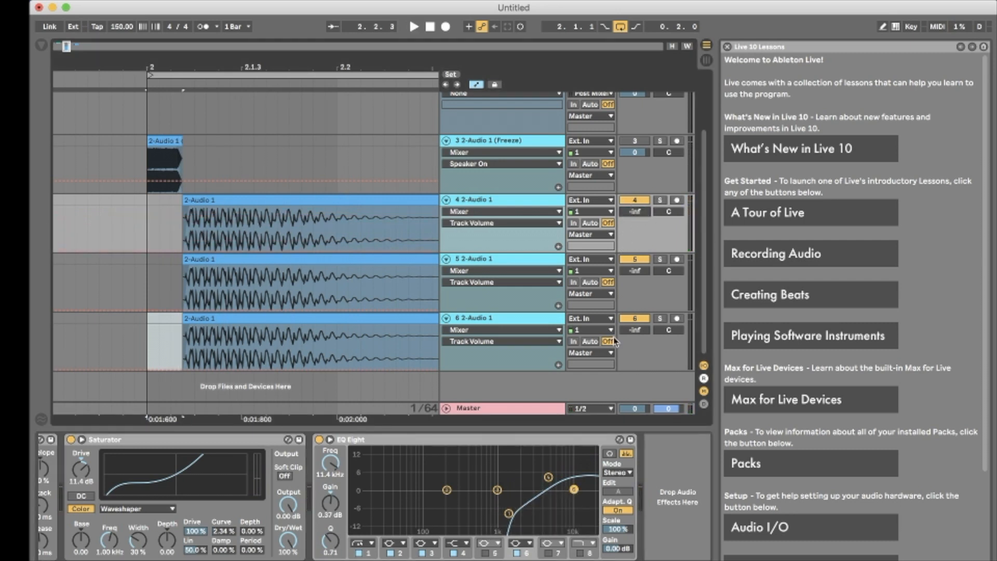
{"action": "mouse_move", "coordinate": [637, 331]}
{"action": "left_mouse_down"}
{"action": "mouse_move", "coordinate": [644, 318]}
{"action": "mouse_move", "coordinate": [637, 334]}
{"action": "left_mouse_up"}
{"action": "key", "text": "space"}
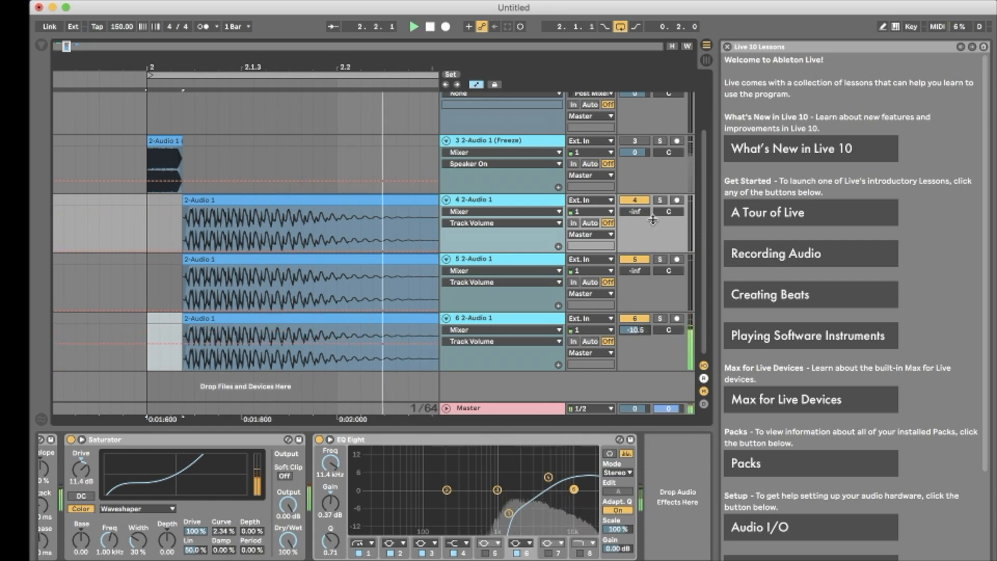
{"action": "left_click_drag", "start_coordinate": [647, 273], "coordinate": [646, 267]}
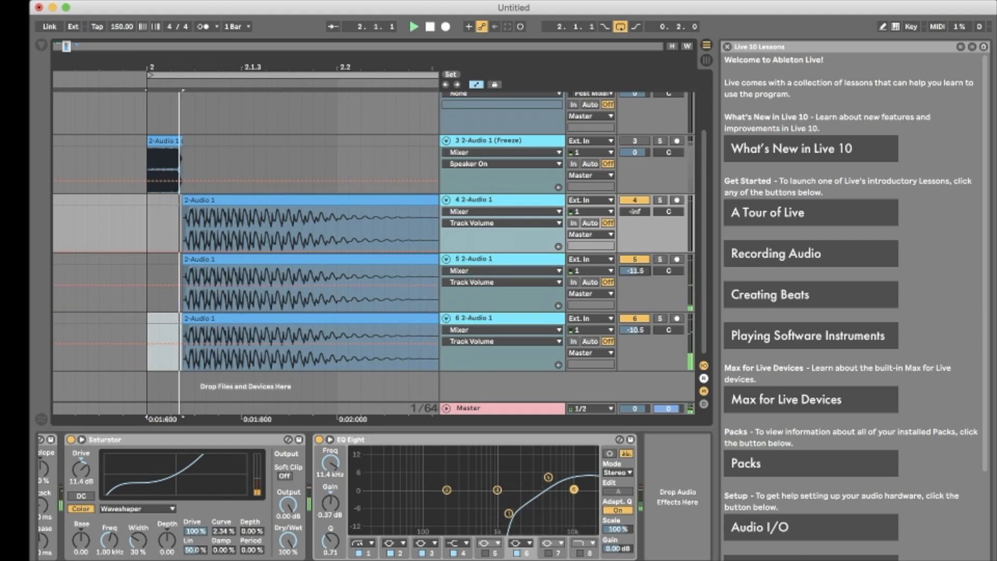
{"action": "left_click_drag", "start_coordinate": [644, 213], "coordinate": [644, 207]}
{"action": "key", "text": "space"}
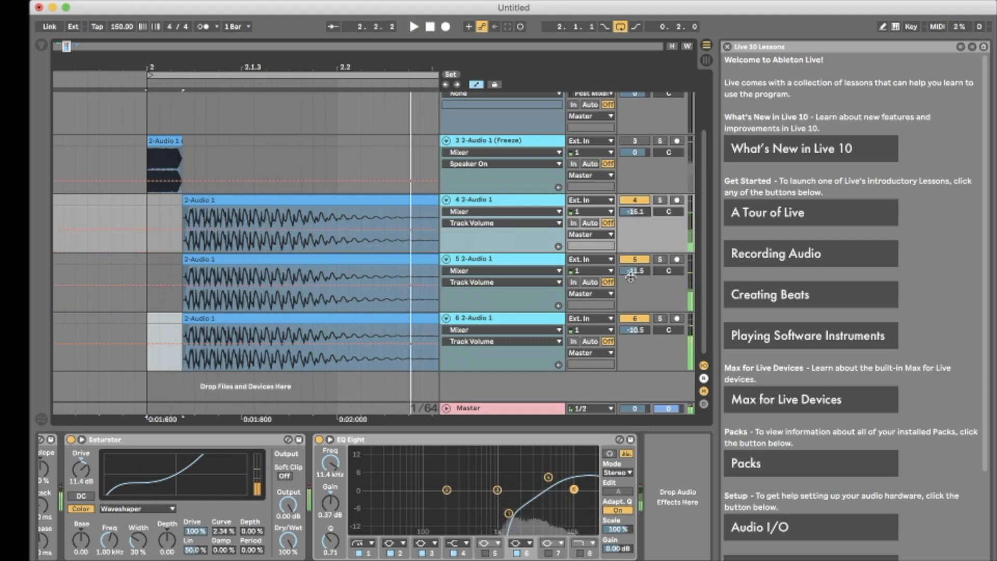
- Raise track 5's volume to -9.4 dB and track 6's to -8.2 dB while listening to the tail
{"action": "left_click_drag", "start_coordinate": [630, 277], "coordinate": [631, 274]}
{"action": "key", "text": "space"}
{"action": "left_click_drag", "start_coordinate": [644, 334], "coordinate": [644, 331]}
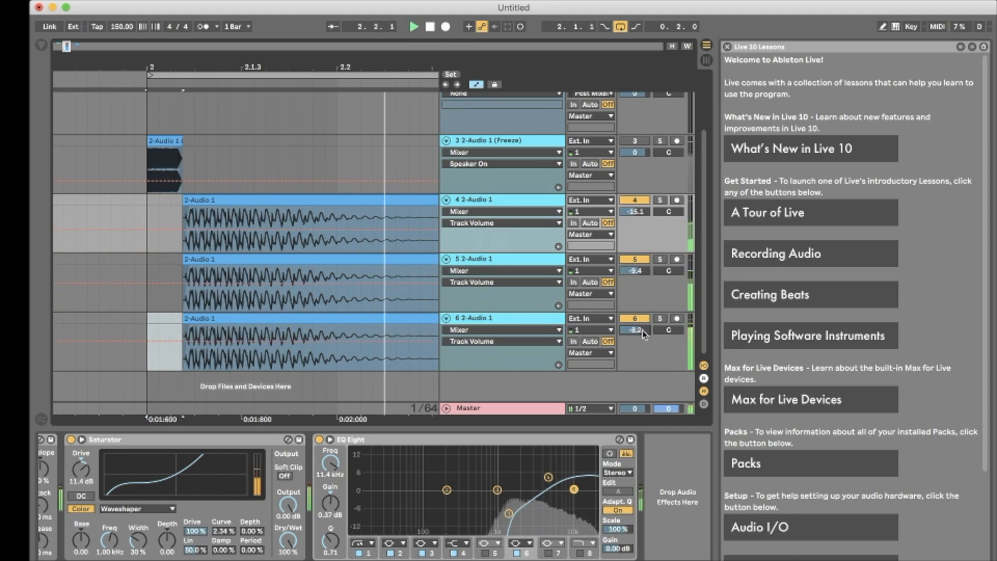
- Check track 6's EQ, and cut the mid tail on track 5 with EQ Eight band 5 by 6.07 dB at 190 Hz
{"action": "left_click", "coordinate": [482, 318]}
{"action": "key", "text": "space"}
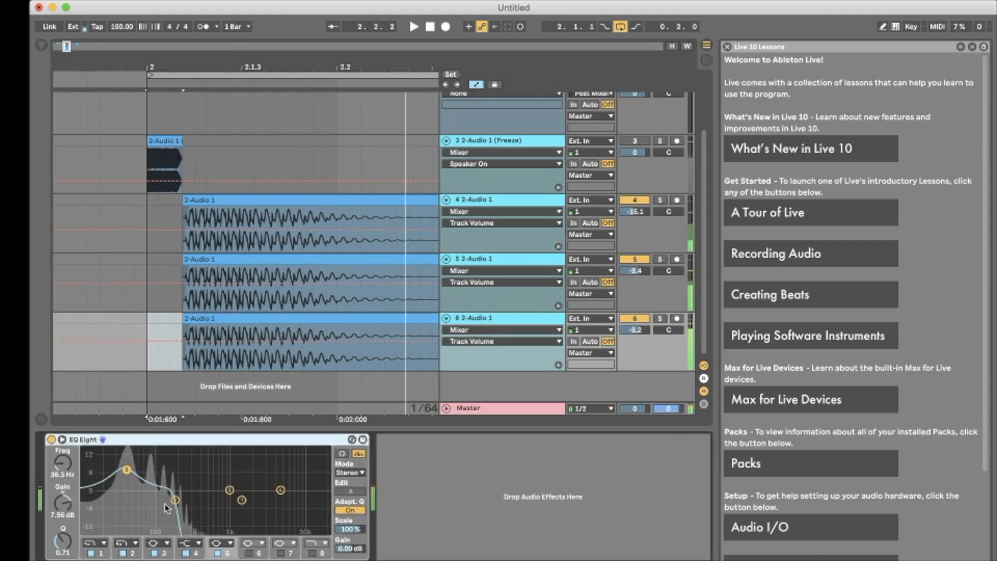
{"action": "left_click", "coordinate": [492, 265]}
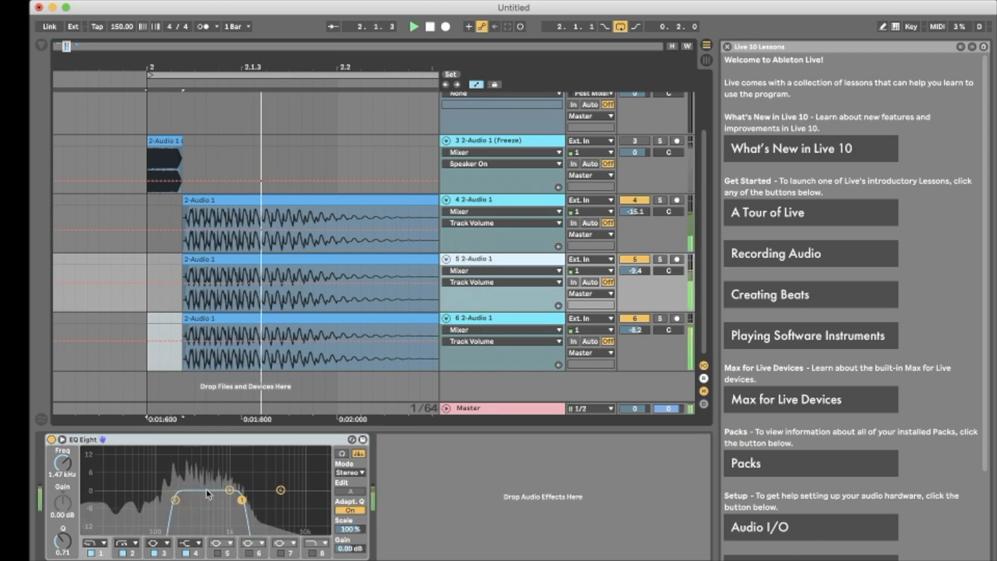
{"action": "key", "text": "space"}
{"action": "left_click_drag", "start_coordinate": [177, 451], "coordinate": [177, 507]}
{"action": "key", "text": "space"}
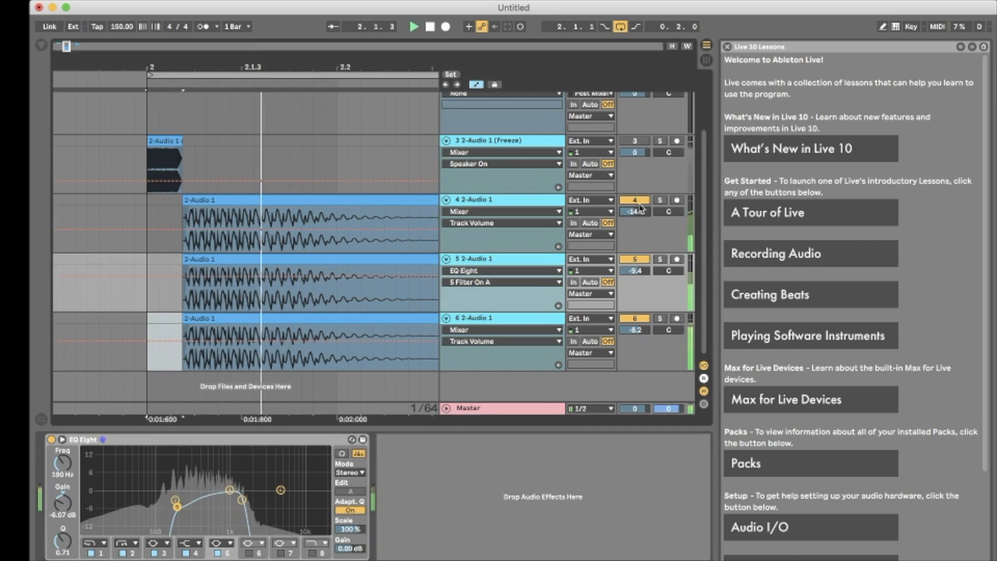
- Set track 4's volume to -15.4 dB, unmute attack track 3 and lower it to -9.9 dB while listening to the full kick
{"action": "key", "text": "space"}
{"action": "key", "text": "super+alt+l"}
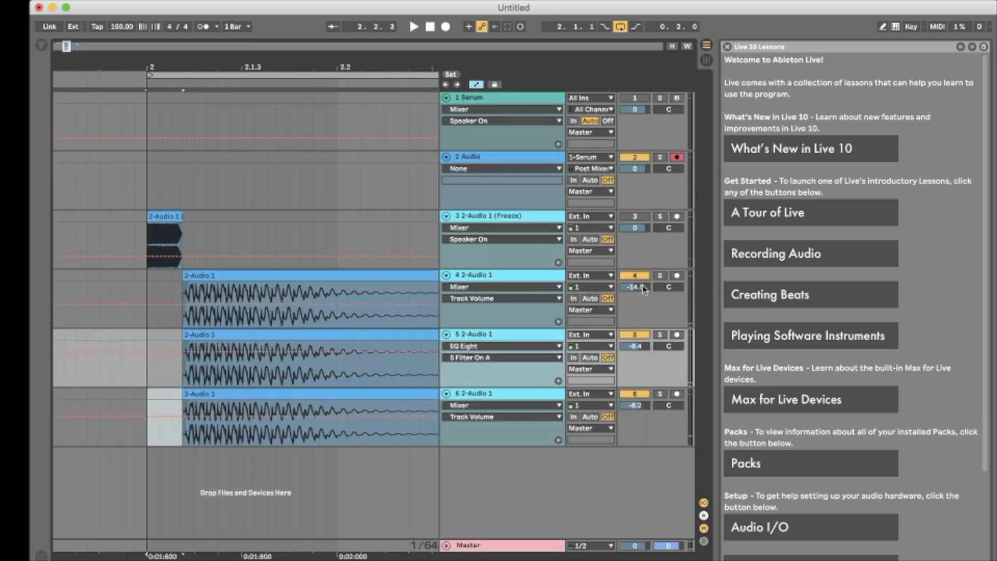
{"action": "left_click_drag", "start_coordinate": [643, 288], "coordinate": [643, 290]}
{"action": "key", "text": "space"}
{"action": "left_click", "coordinate": [639, 217]}
{"action": "left_click_drag", "start_coordinate": [643, 227], "coordinate": [642, 245]}
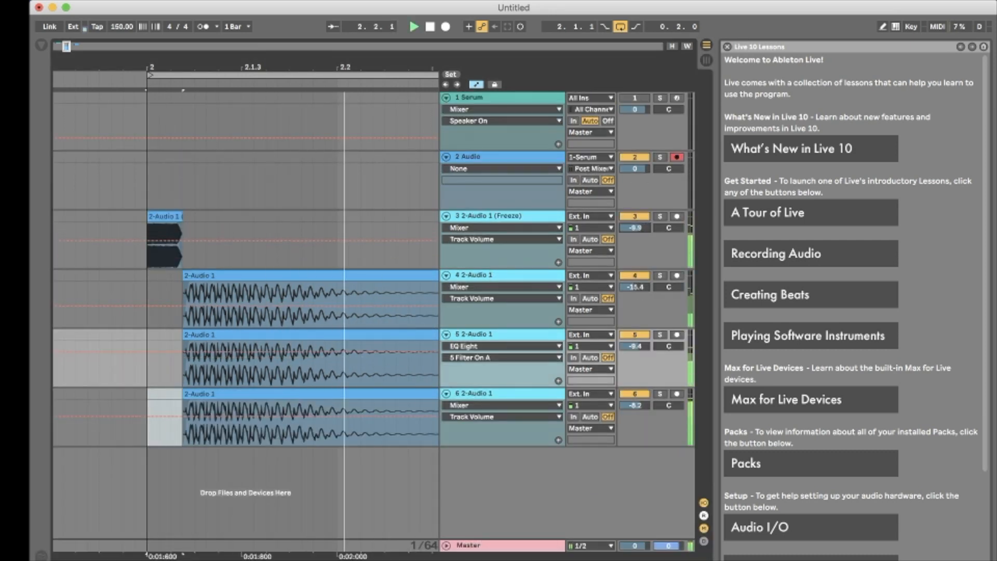
{"action": "key", "text": "space"}
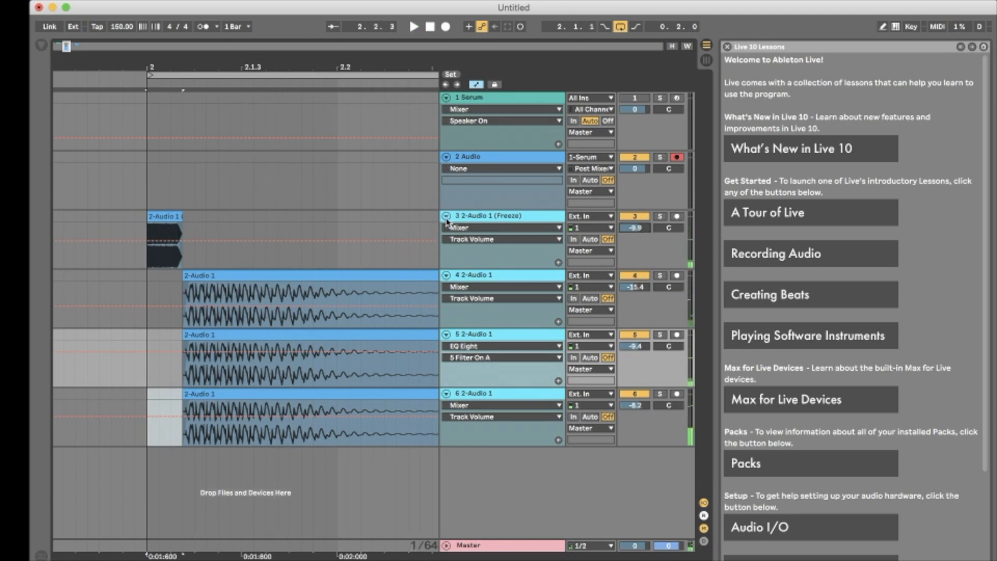
- Copy the recorded kick clip on track 2 from bar 3 to bar 2, aligned with the attack clip
{"action": "left_click_drag", "start_coordinate": [151, 61], "coordinate": [226, 15]}
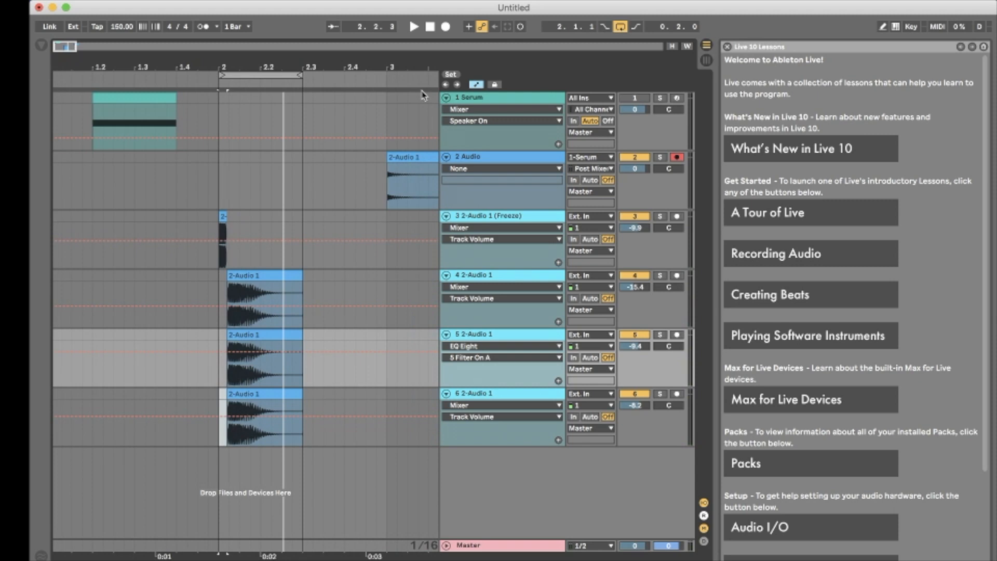
{"action": "left_click", "coordinate": [415, 155]}
{"action": "key", "text": "super+c"}
{"action": "left_click", "coordinate": [219, 158]}
{"action": "key", "text": "super+v"}
- Split the pasted clip on track 2 just after the tail clips begin and delete everything after the split
{"action": "left_click_drag", "start_coordinate": [227, 64], "coordinate": [227, 104]}
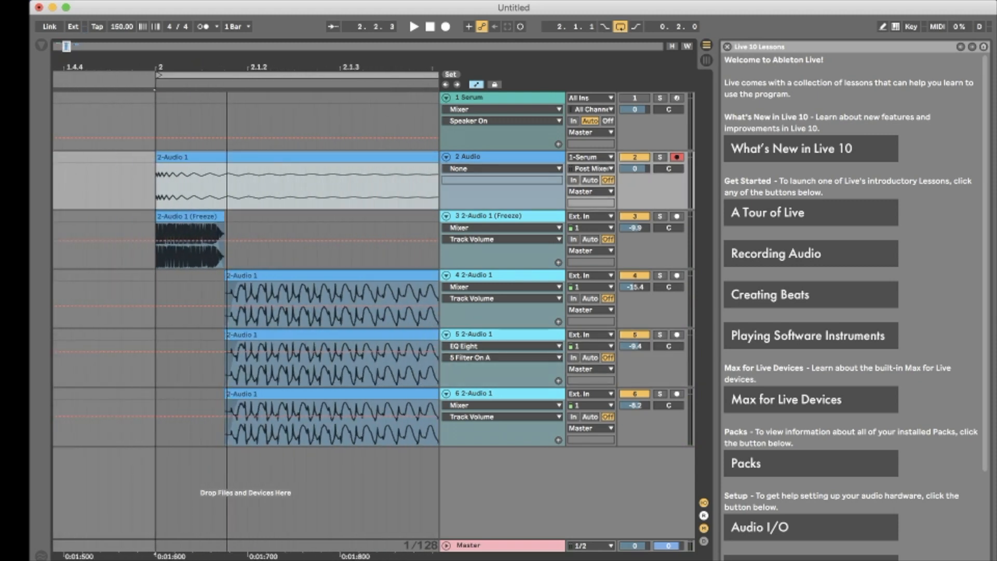
{"action": "left_click", "coordinate": [239, 205]}
{"action": "key", "text": "super+e"}
{"action": "double_click", "coordinate": [264, 155]}
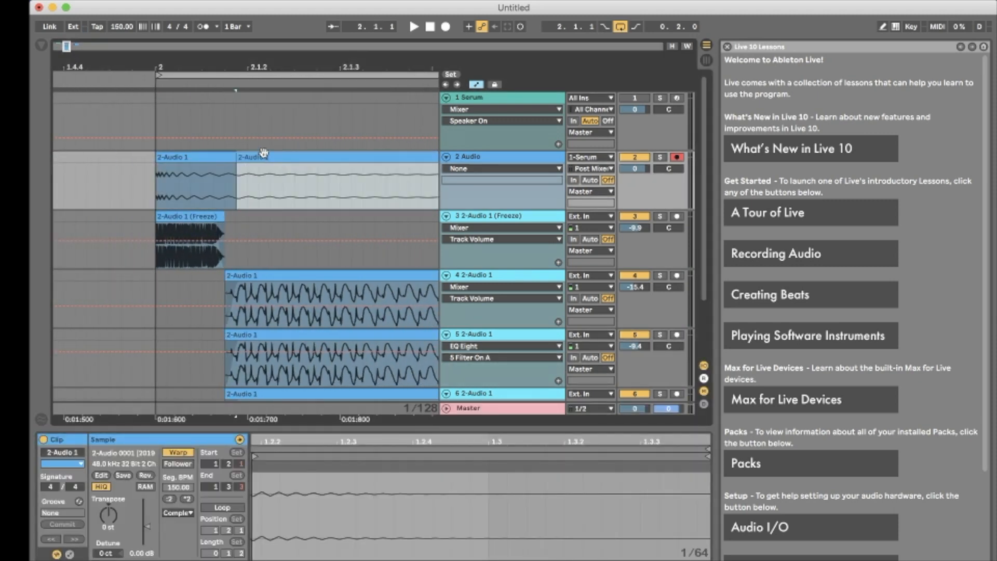
{"action": "key", "text": "Delete"}
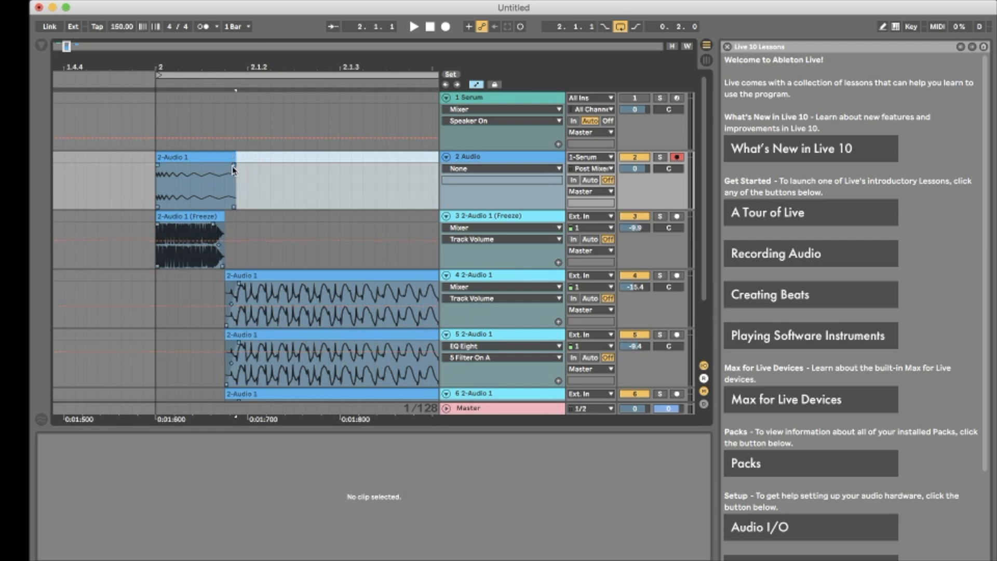
- Fade out the end of the shortened kick clip on track 2 and play the full kick
{"action": "left_click_drag", "start_coordinate": [233, 167], "coordinate": [216, 167]}
{"action": "left_click", "coordinate": [190, 157]}
{"action": "key", "text": "space"}
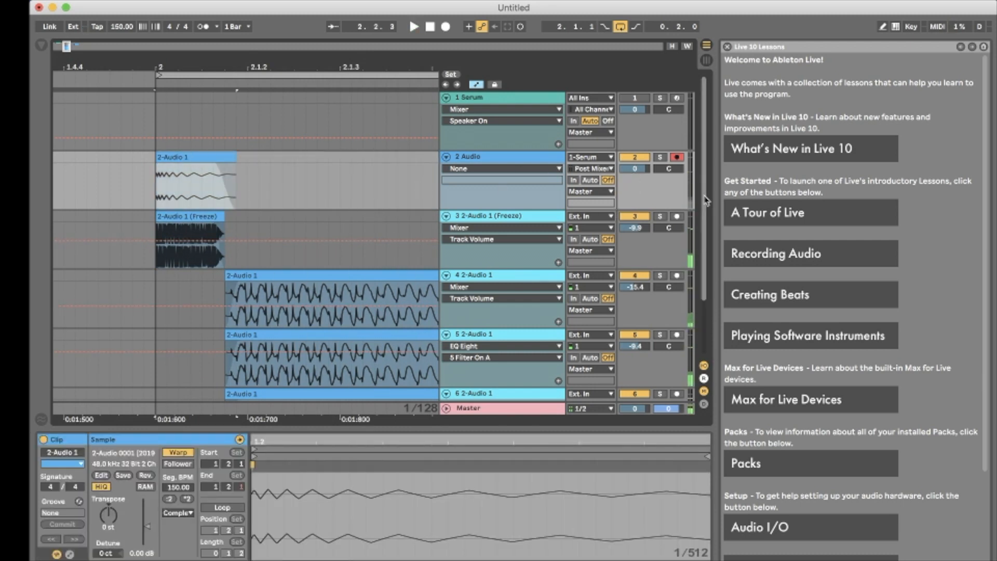
- Try track 2's volume at 0.8 dB while the kick plays, and return it to 0 dB
{"action": "left_click", "coordinate": [634, 169]}
{"action": "key", "text": "space"}
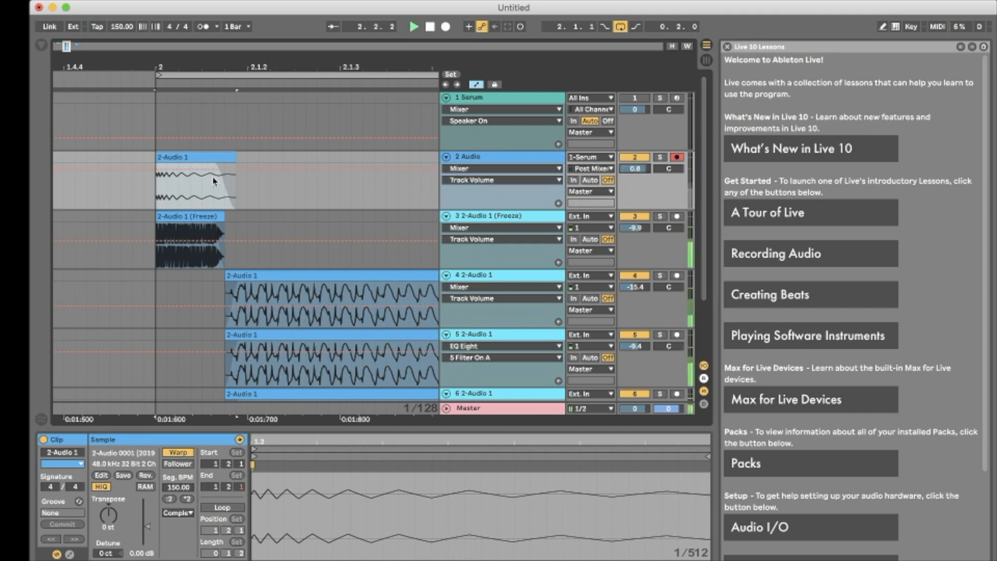
{"action": "key", "text": "space"}
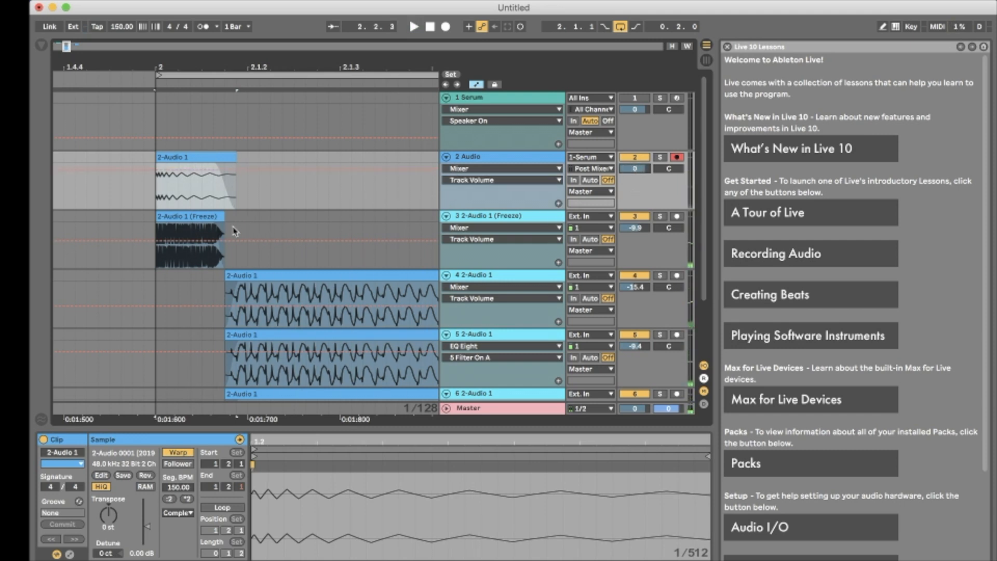
{"action": "scroll", "coordinate": [219, 133], "scroll_direction": "down", "scroll_amount": 5}
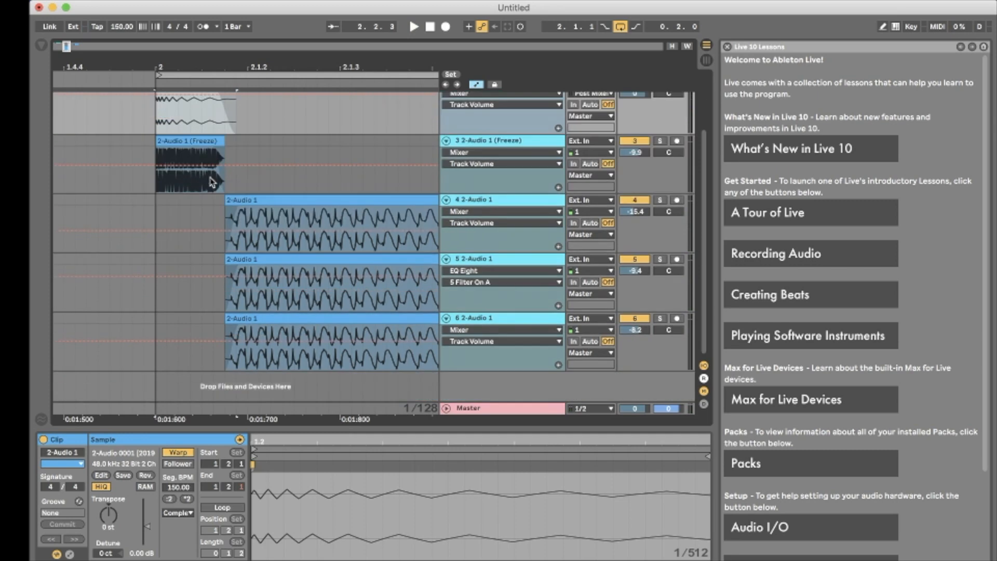
{"action": "scroll", "coordinate": [236, 202], "scroll_direction": "up", "scroll_amount": 5}
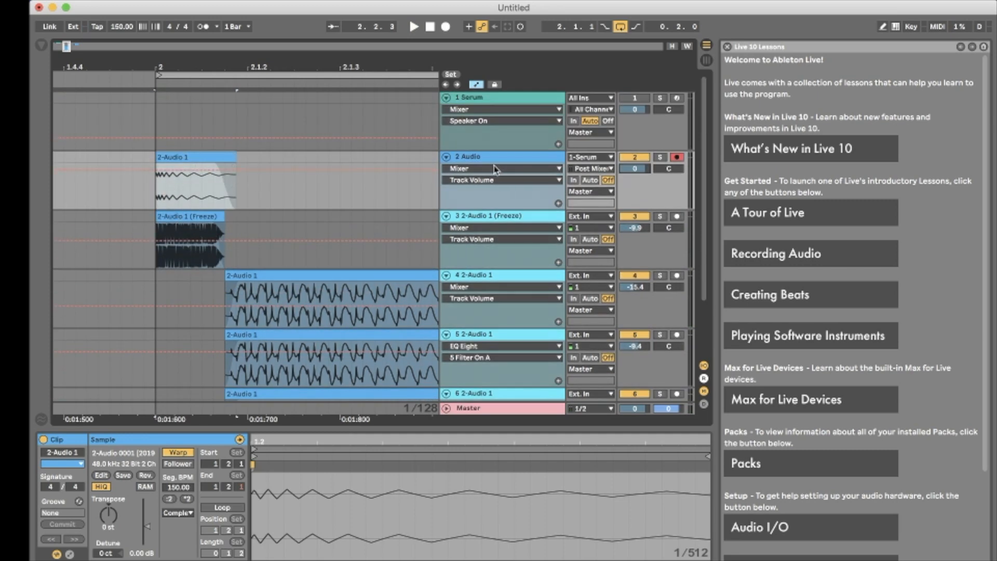
- Load EQ Eight onto track 2, hide the browser and listen to the layered kick through it
{"action": "double_click", "coordinate": [482, 159]}
{"action": "key", "text": "alt+super+b"}
{"action": "double_click", "coordinate": [159, 170]}
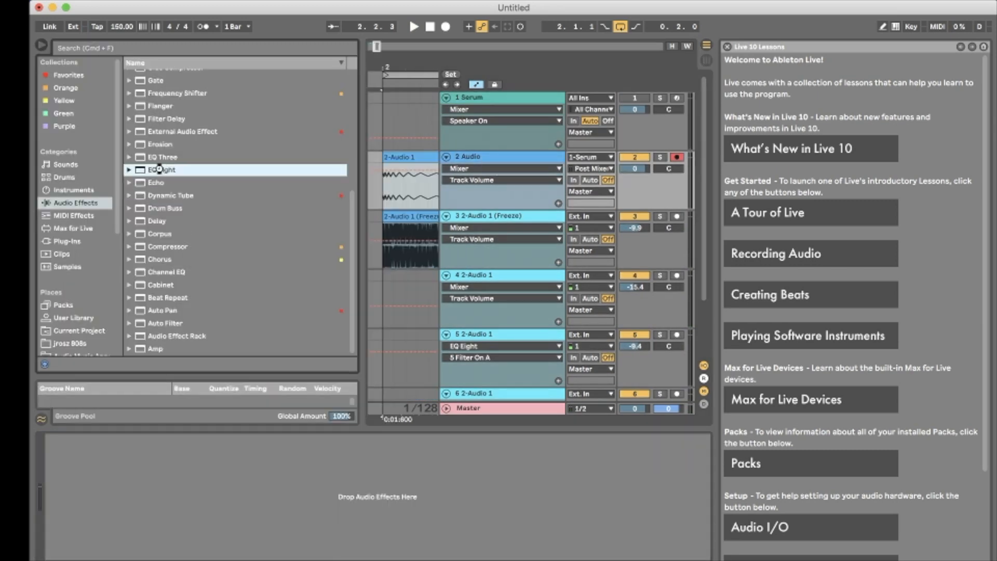
{"action": "key", "text": "space"}
{"action": "key", "text": "space"}
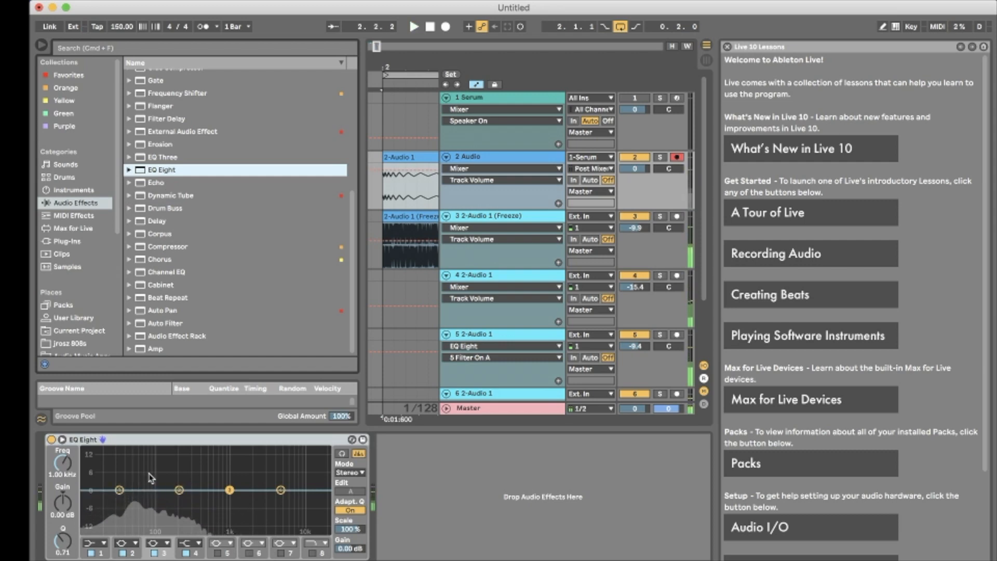
{"action": "left_click", "coordinate": [40, 44]}
{"action": "key", "text": "space"}
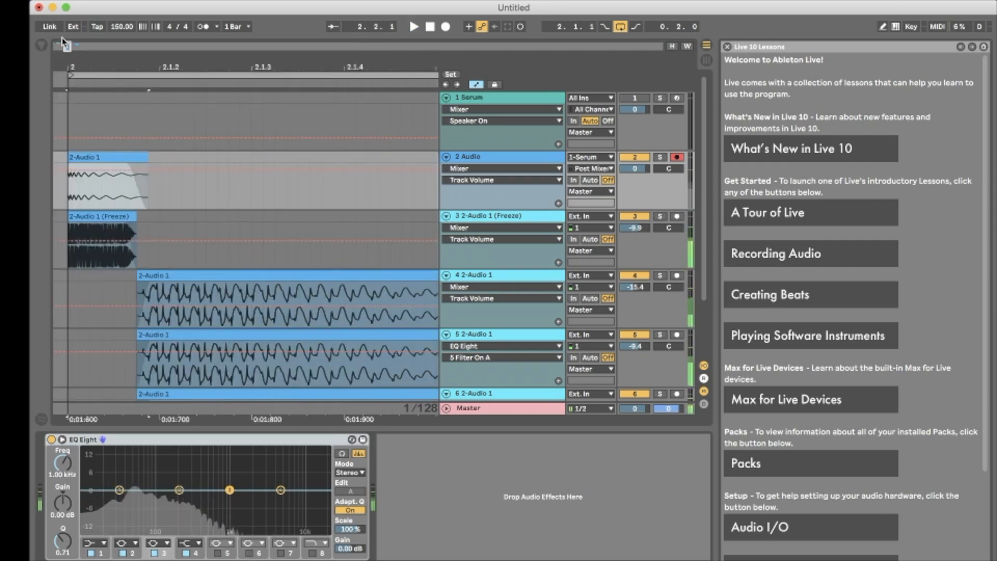
{"action": "key", "text": "space"}
{"action": "mouse_move", "coordinate": [68, 48]}
{"action": "left_mouse_down"}
{"action": "mouse_move", "coordinate": [68, 104]}
{"action": "mouse_move", "coordinate": [67, 52]}
{"action": "left_mouse_up"}
{"action": "key", "text": "space"}
{"action": "key", "text": "space"}
{"action": "key", "text": "super+z"}
- Insert an empty audio track below attack track 3 and place the insertion point on it at bar 2
{"action": "right_click", "coordinate": [473, 215]}
{"action": "left_click", "coordinate": [522, 314]}
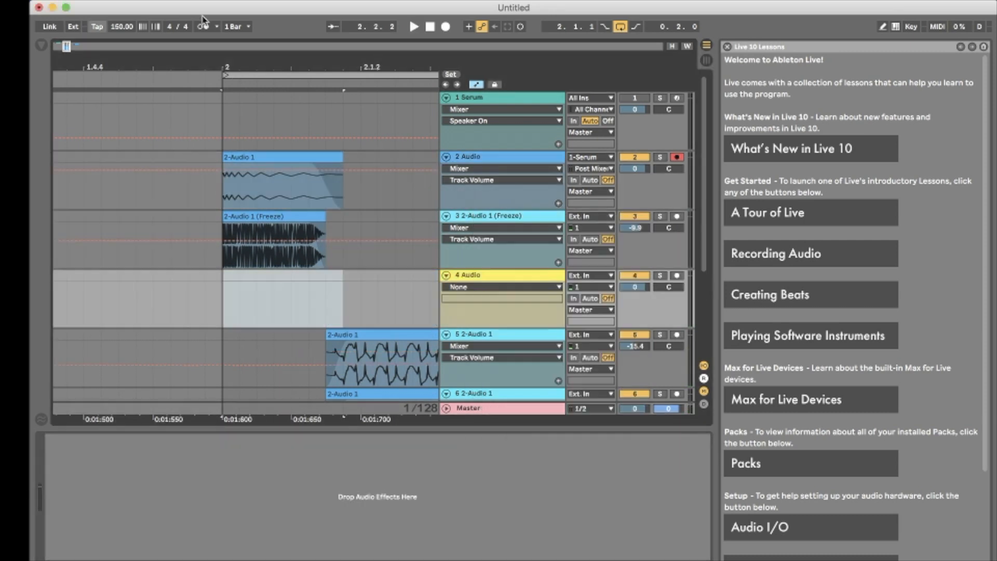
{"action": "left_click_drag", "start_coordinate": [231, 58], "coordinate": [230, 120]}
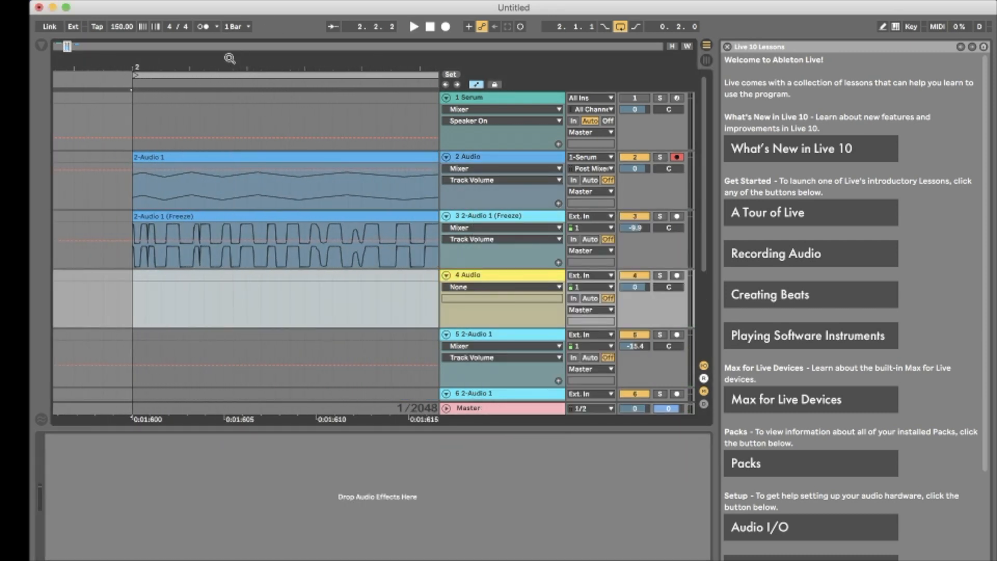
{"action": "left_click", "coordinate": [175, 278]}
- Paste the kick clip onto a new track 8 below the tail tracks and move its start to bar 2
{"action": "left_click_drag", "start_coordinate": [159, 53], "coordinate": [218, 65]}
{"action": "scroll", "coordinate": [371, 179], "scroll_direction": "down", "scroll_amount": 5}
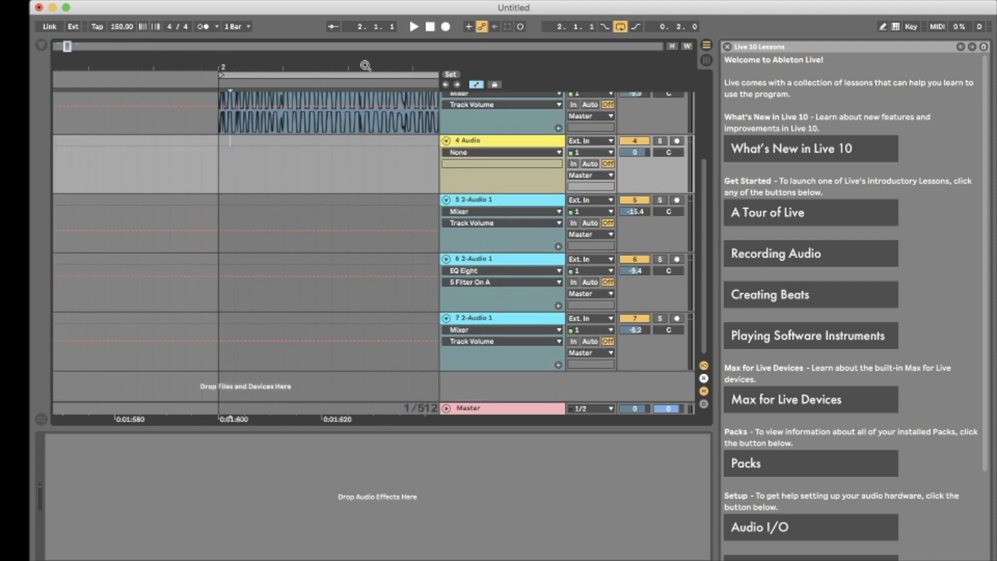
{"action": "left_click_drag", "start_coordinate": [365, 66], "coordinate": [214, 46]}
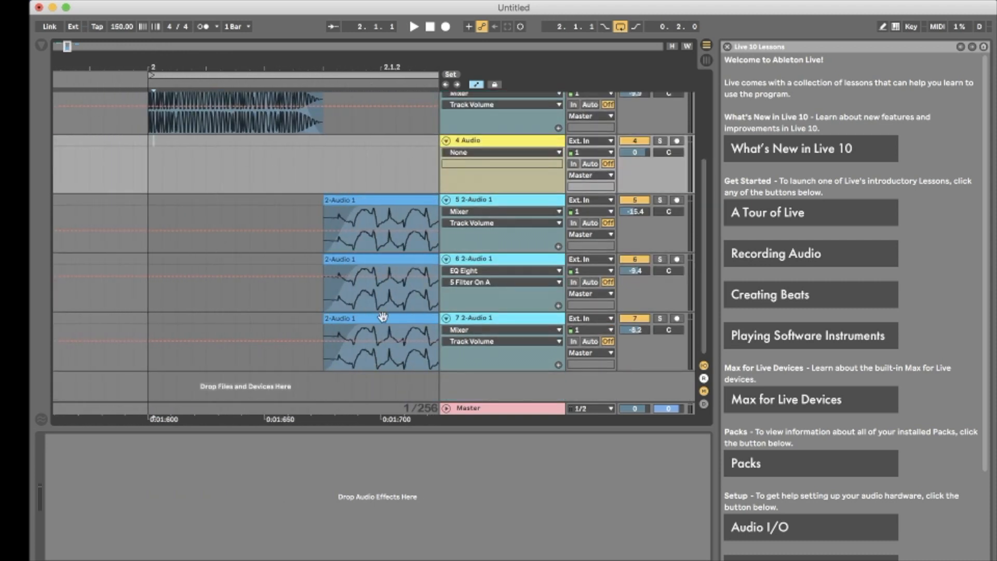
{"action": "scroll", "coordinate": [383, 317], "scroll_direction": "down", "scroll_amount": 3}
{"action": "left_click", "coordinate": [329, 351]}
{"action": "key", "text": "super+v"}
{"action": "left_click_drag", "start_coordinate": [341, 351], "coordinate": [32, 347]}
- Split the clip on track 8 just after its start, delete the rest, and play the remaining click soloed
{"action": "left_click", "coordinate": [162, 369]}
{"action": "key", "text": "super+e"}
{"action": "left_click", "coordinate": [204, 351]}
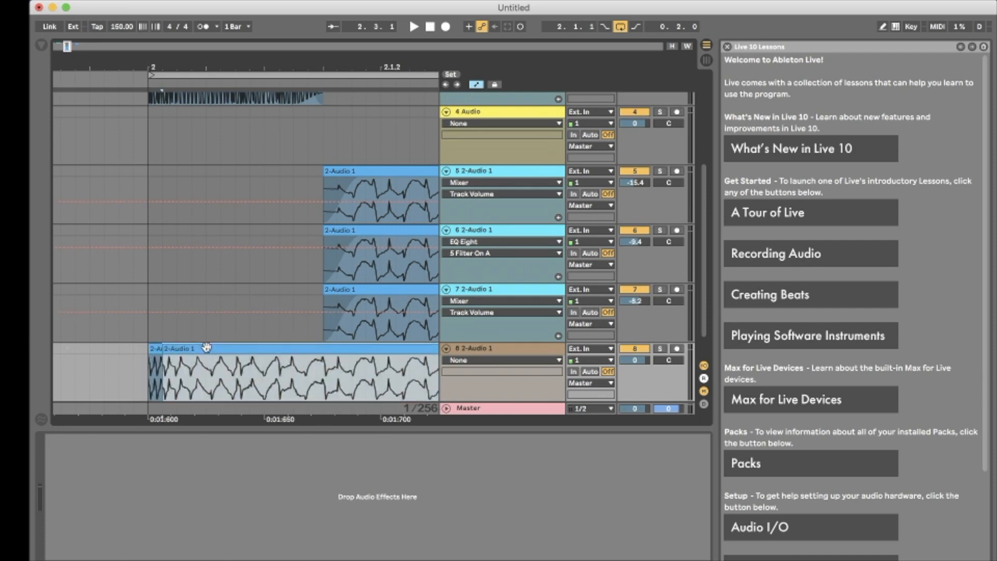
{"action": "key", "text": "Delete"}
{"action": "left_click", "coordinate": [660, 348]}
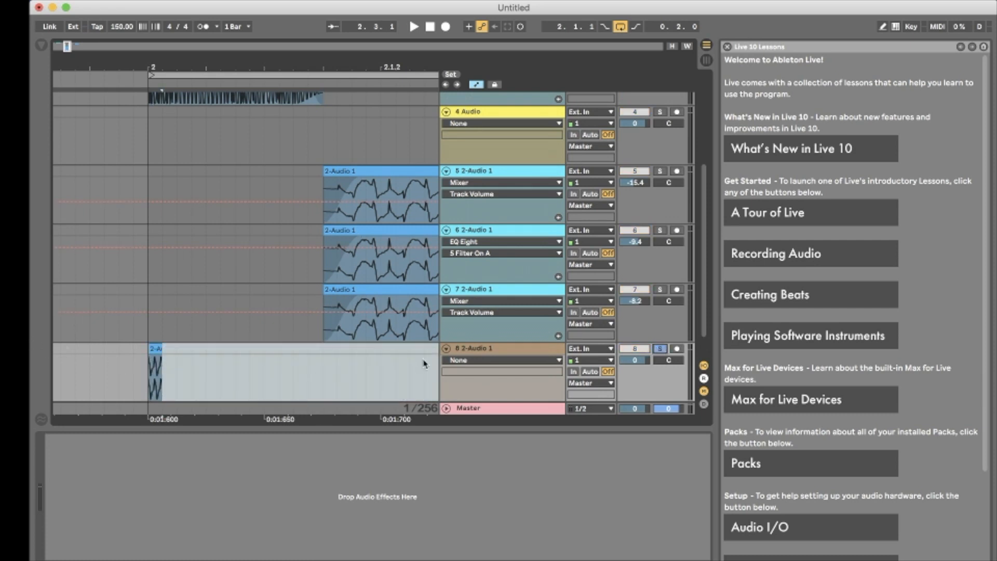
{"action": "key", "text": "space"}
{"action": "key", "text": "space"}
- Fade out the end of the short click clip on track 8 and load EQ Eight onto the track
{"action": "key", "text": "plus"}
{"action": "key", "text": "plus"}
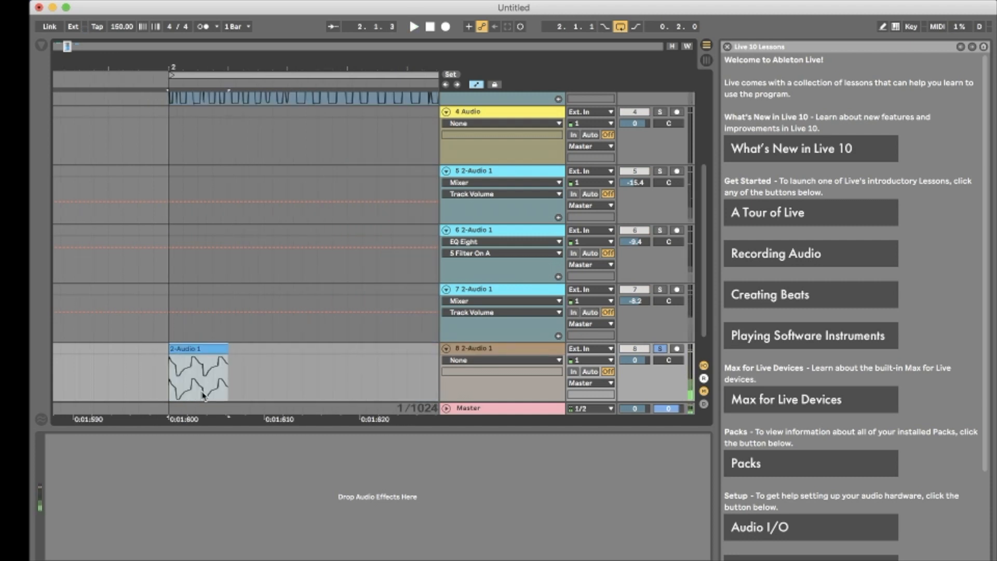
{"action": "key", "text": "super+alt+b"}
{"action": "double_click", "coordinate": [155, 336]}
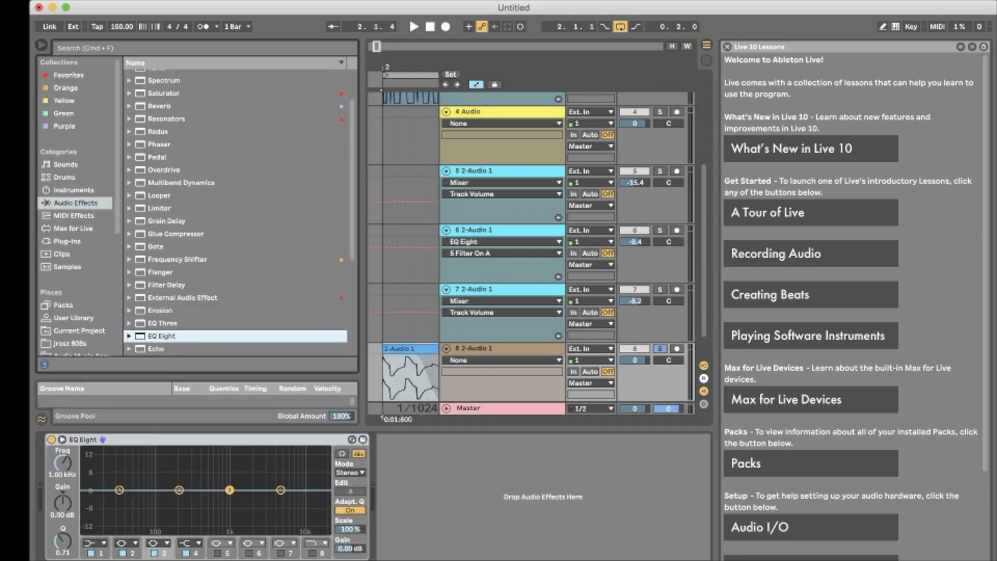
- Shape the click's EQ Eight with a 2.60 dB band 4 shelf at 3.09 kHz, a band 3 boost beside it and a slight band 2 cut
{"action": "key", "text": "space"}
{"action": "left_click_drag", "start_coordinate": [281, 489], "coordinate": [265, 476]}
{"action": "key", "text": "space"}
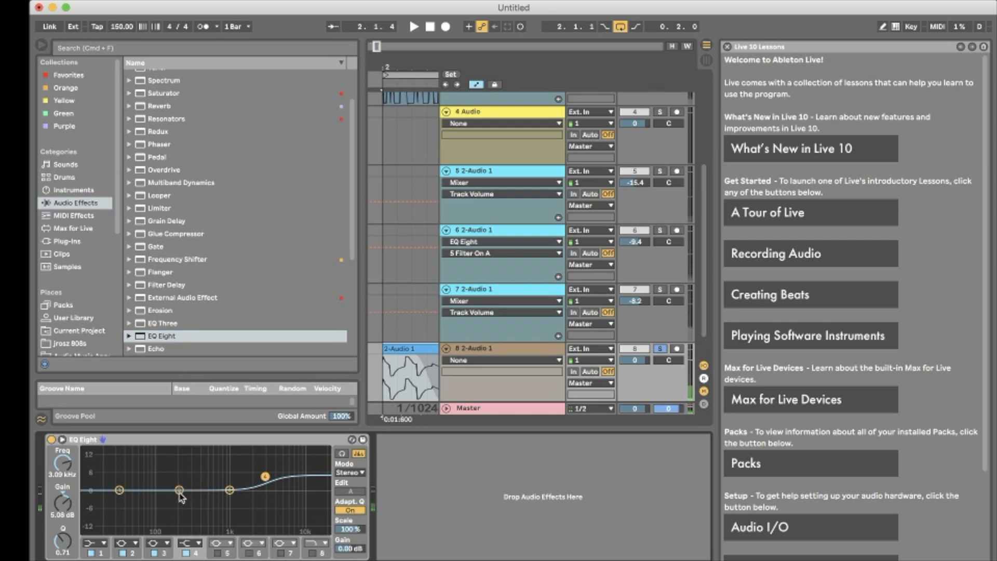
{"action": "left_click_drag", "start_coordinate": [180, 496], "coordinate": [219, 495]}
{"action": "key", "text": "space"}
{"action": "left_click_drag", "start_coordinate": [230, 490], "coordinate": [262, 474]}
{"action": "left_click_drag", "start_coordinate": [265, 477], "coordinate": [265, 483]}
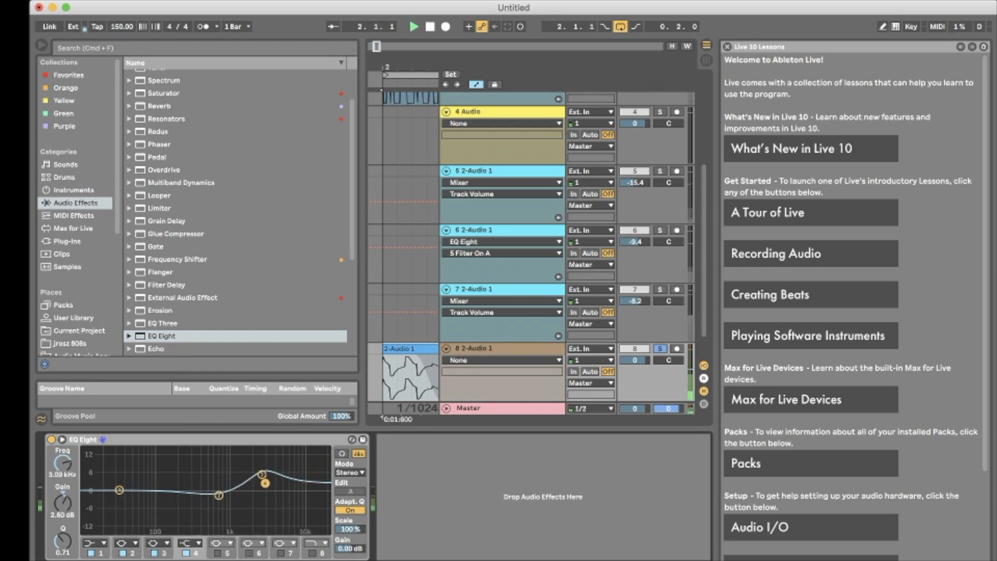
- Change band 1 of track 8's EQ Eight to a low cut at 240 Hz
{"action": "left_click", "coordinate": [93, 543]}
{"action": "left_click", "coordinate": [95, 470]}
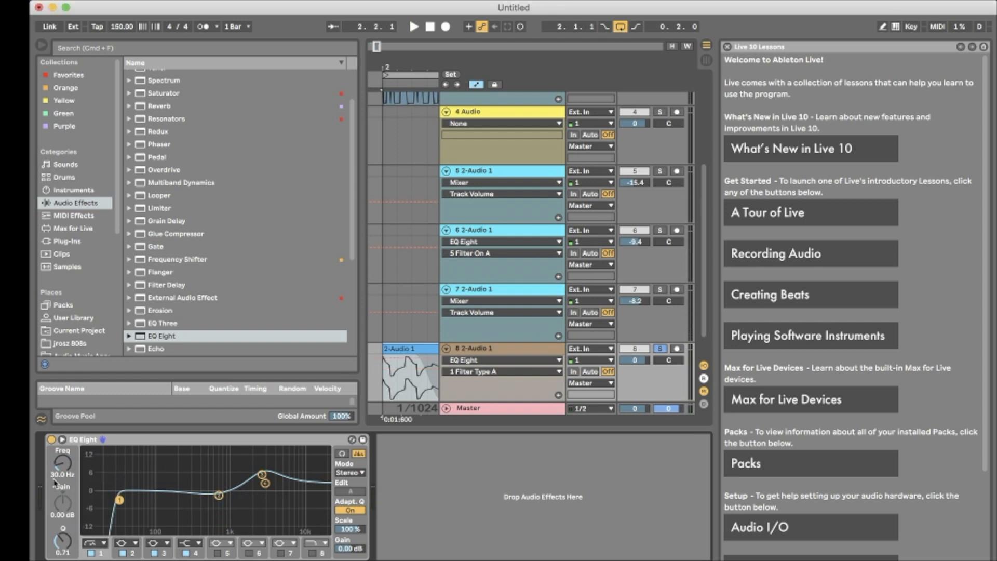
{"action": "left_click_drag", "start_coordinate": [55, 482], "coordinate": [62, 472]}
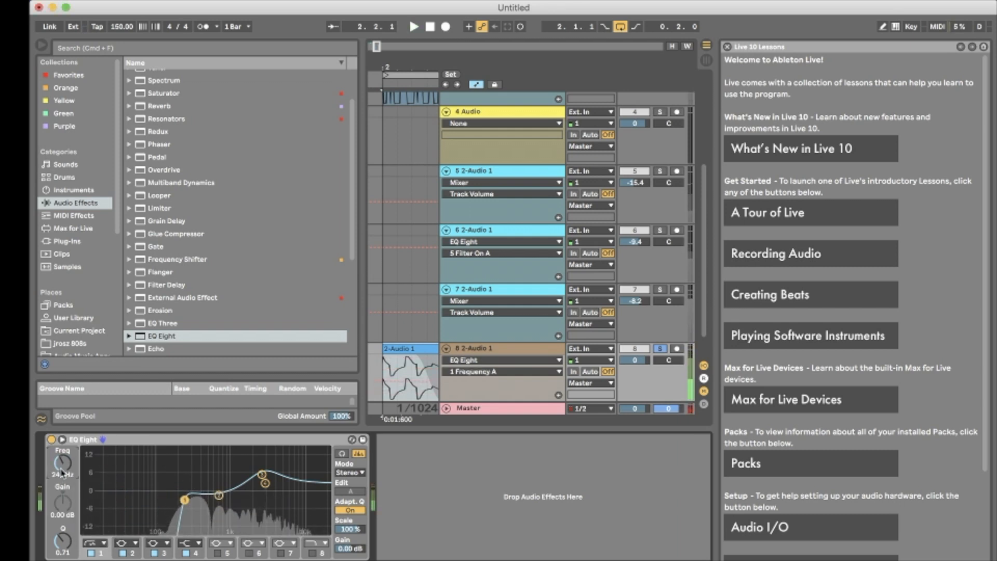
- Hide the browser, start the click clip's fade-out on track 8 earlier with a steeper curve, and play it
{"action": "key", "text": "super+alt+b"}
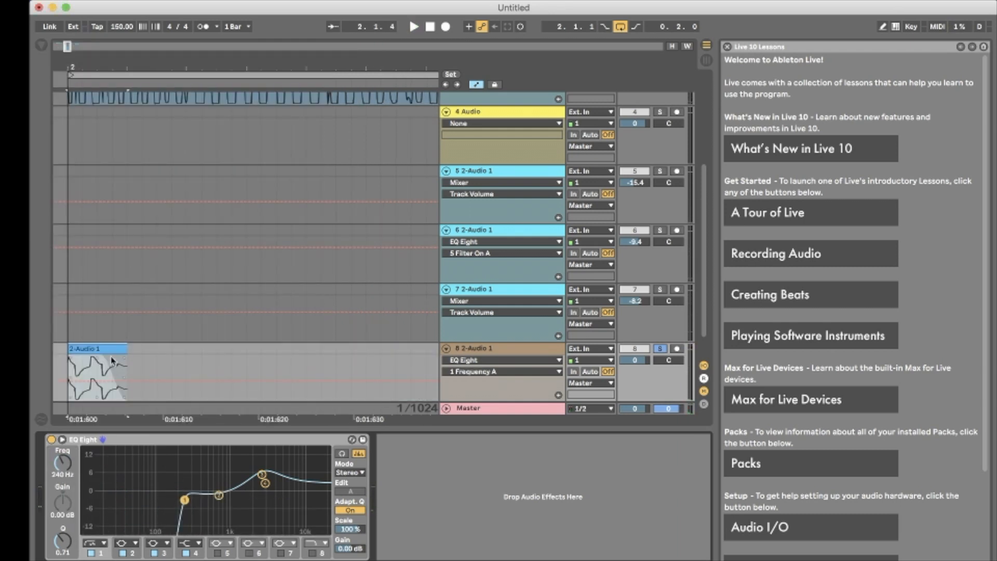
{"action": "left_click_drag", "start_coordinate": [114, 377], "coordinate": [95, 365]}
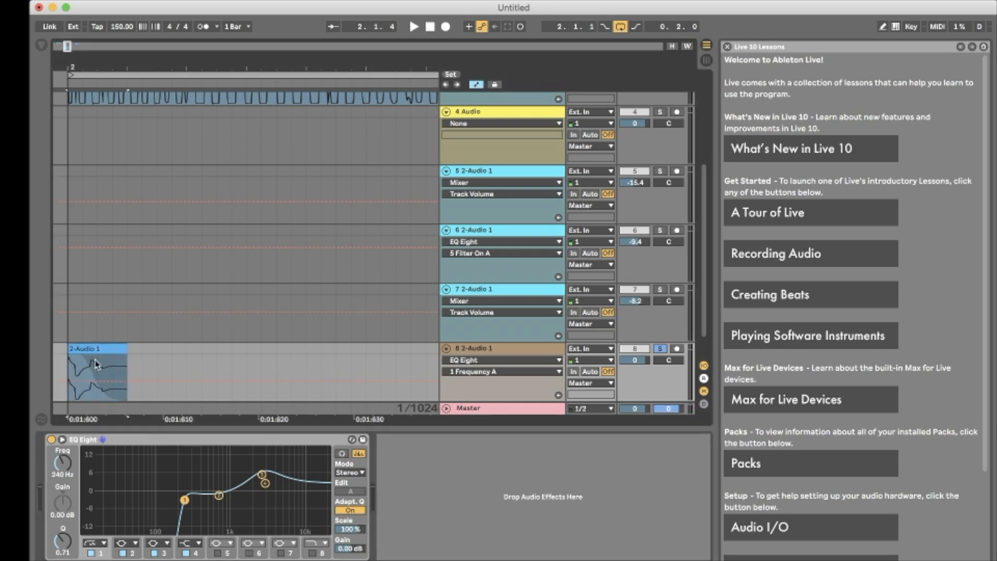
{"action": "key", "text": "space"}
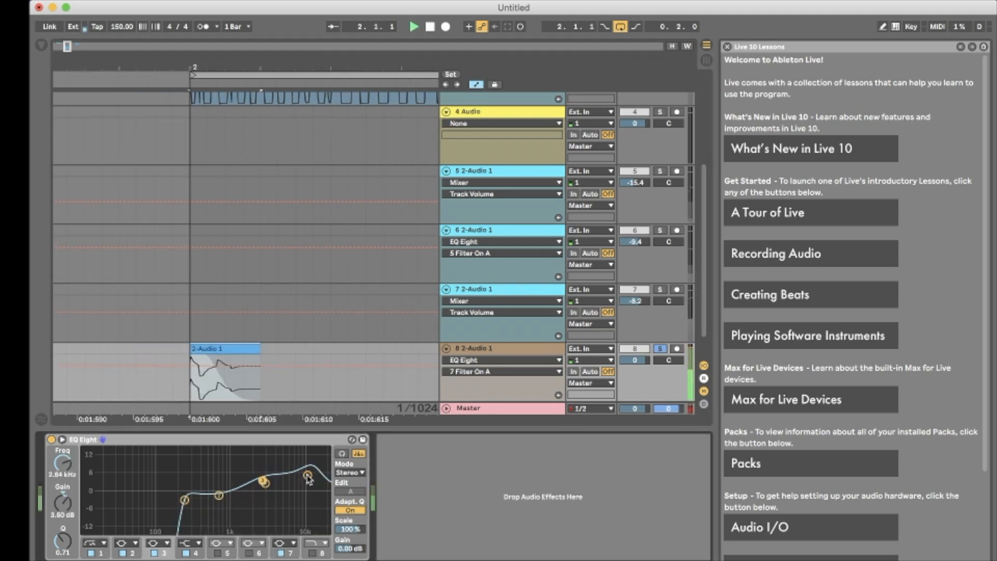
- Set the click EQ's band 1 low cut to 352 Hz with a Q of 1.49, and boost the top end with band 7
{"action": "left_click_drag", "start_coordinate": [185, 500], "coordinate": [198, 479]}
{"action": "key", "text": "space"}
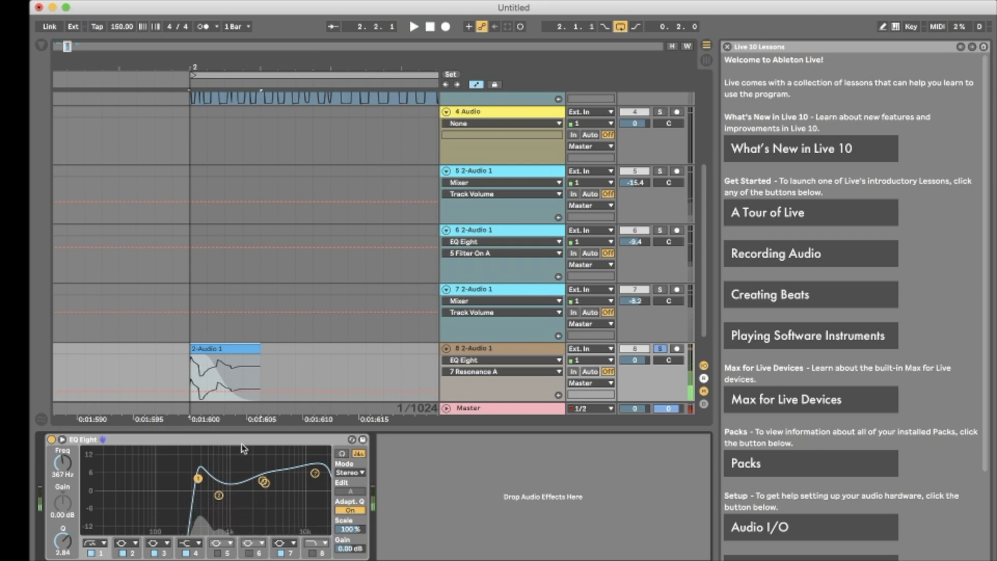
{"action": "key", "text": "space"}
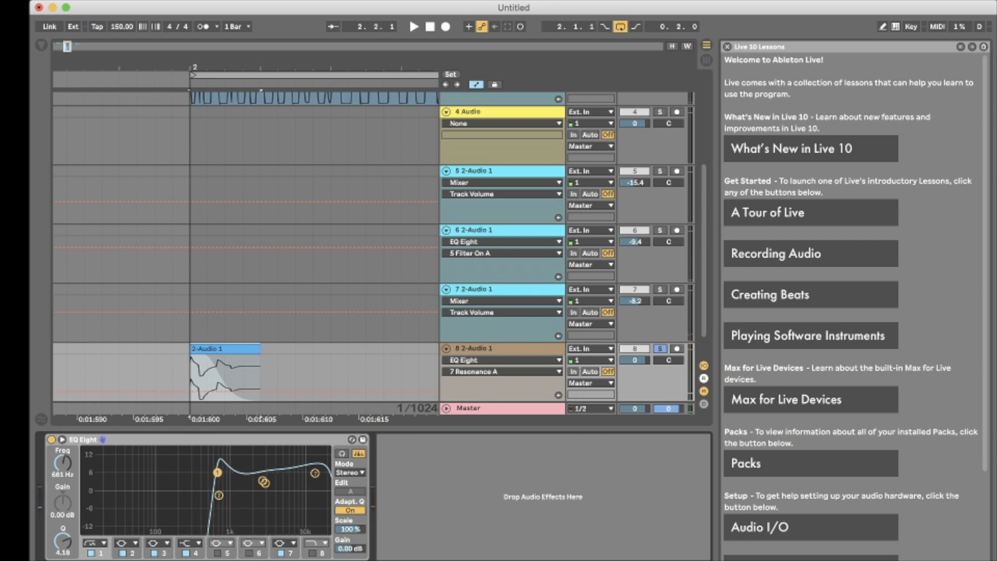
{"action": "key", "text": "space"}
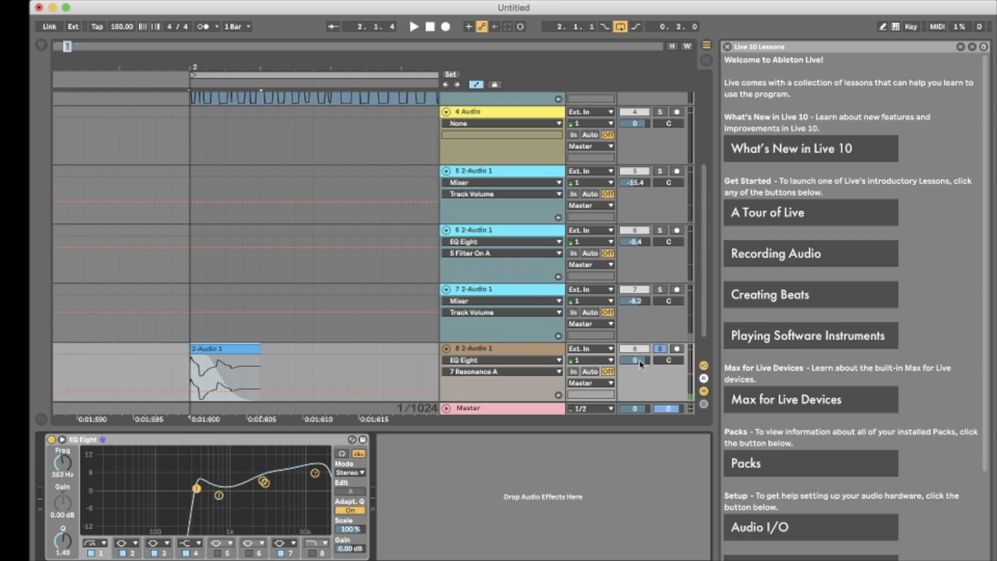
- Turn off solo on track 8 and group tracks 2 to 8 together
{"action": "left_click", "coordinate": [639, 349]}
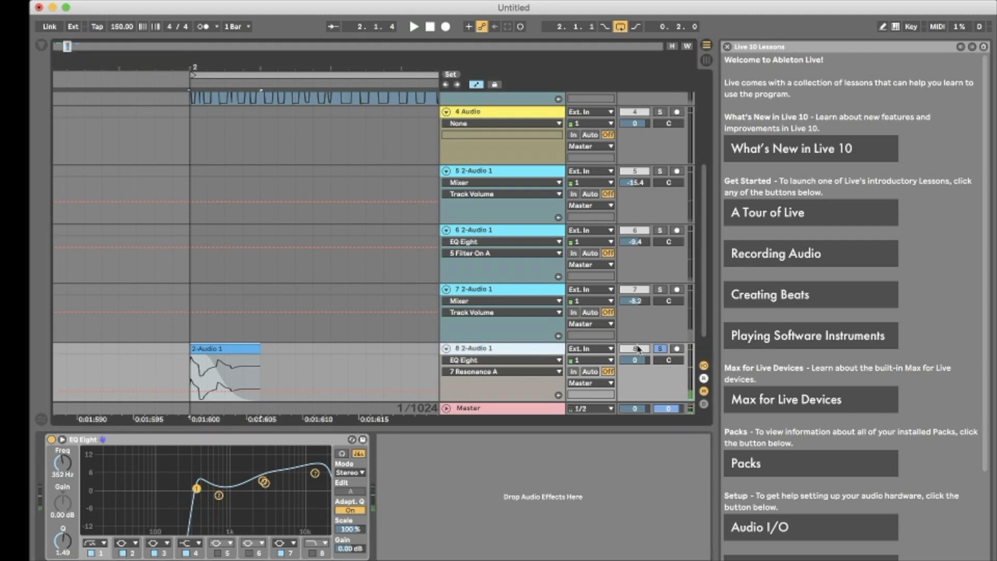
{"action": "left_click", "coordinate": [661, 349]}
{"action": "scroll", "coordinate": [527, 290], "scroll_direction": "up", "scroll_amount": 5}
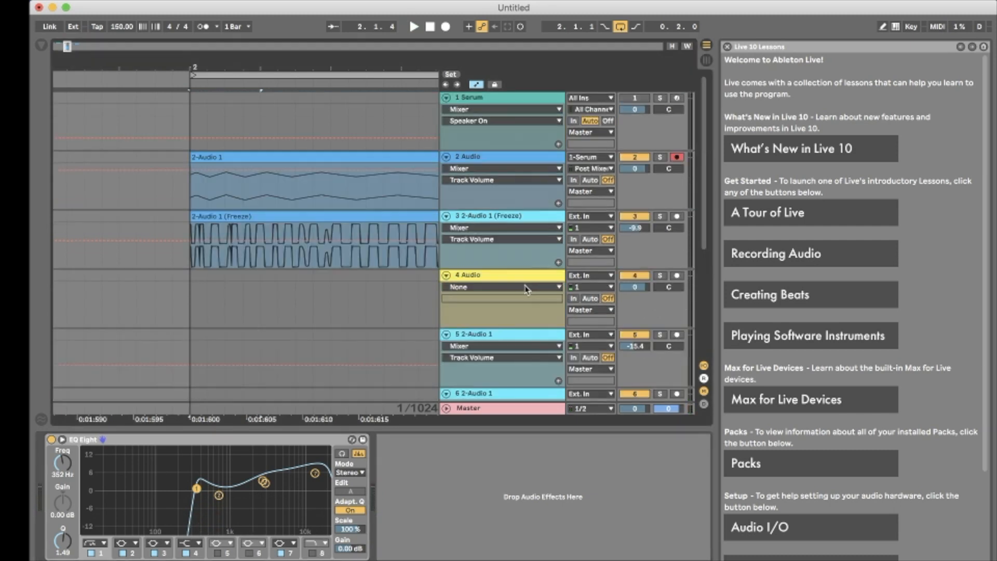
{"action": "left_click", "coordinate": [492, 207], "text": "shift"}
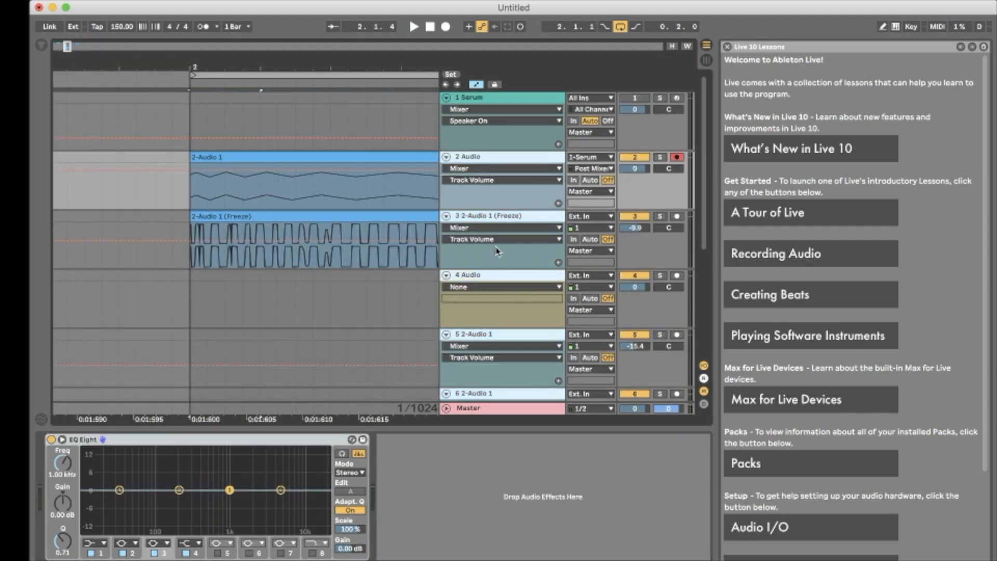
{"action": "key", "text": "super+g"}
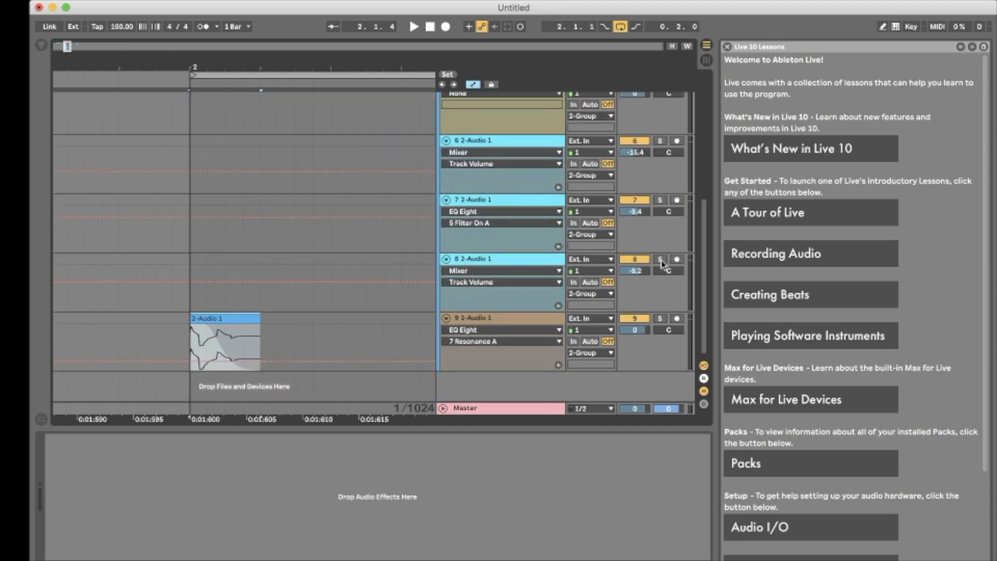
- Collapse tracks 3 to 9 inside the new group
{"action": "scroll", "coordinate": [530, 265], "scroll_direction": "up", "scroll_amount": 3}
{"action": "left_click", "coordinate": [446, 178]}
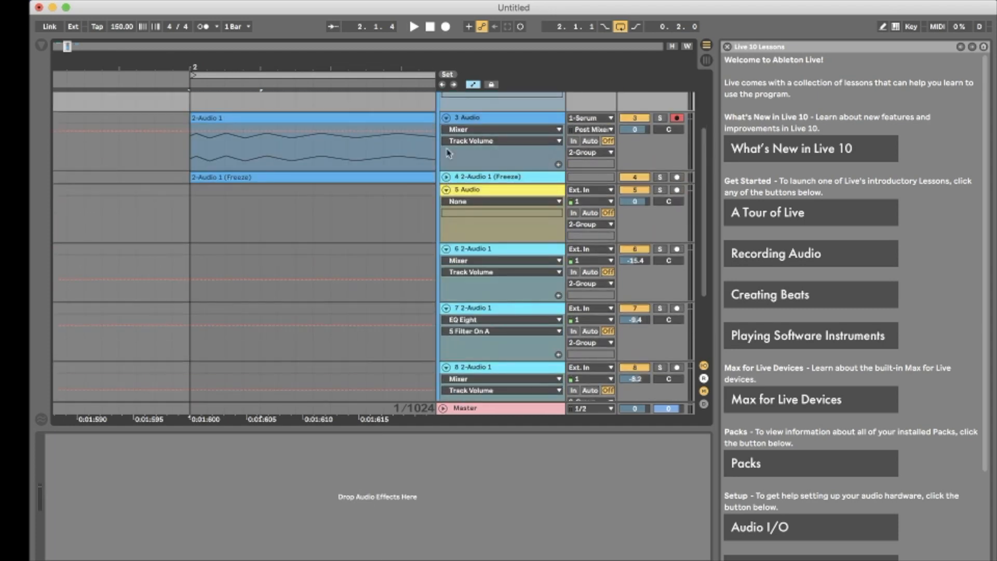
{"action": "left_click", "coordinate": [447, 190]}
{"action": "left_click", "coordinate": [447, 119]}
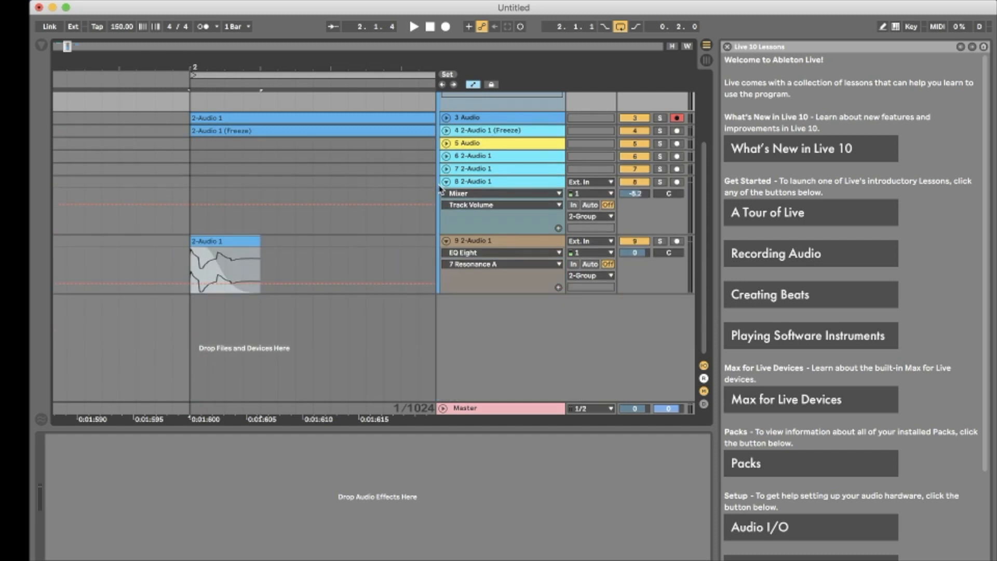
{"action": "left_click", "coordinate": [446, 182]}
{"action": "left_click", "coordinate": [446, 293]}
{"action": "scroll", "coordinate": [164, 296], "scroll_direction": "down", "scroll_amount": 5}
- Play the grouped kick, expand click track 9 and lower its volume to -2.3 dB
{"action": "key", "text": "space"}
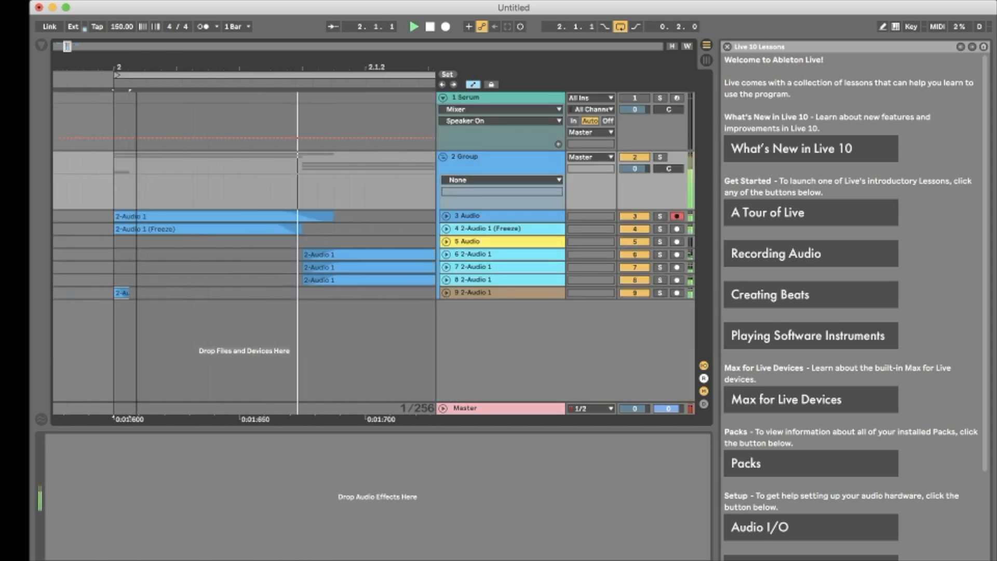
{"action": "key", "text": "space"}
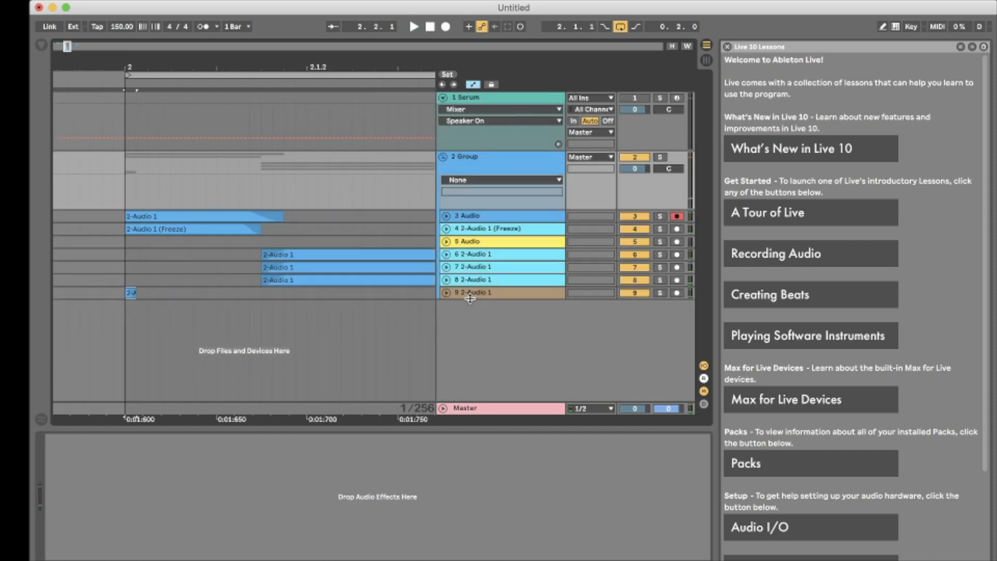
{"action": "left_click", "coordinate": [447, 294]}
{"action": "left_click_drag", "start_coordinate": [634, 304], "coordinate": [635, 311]}
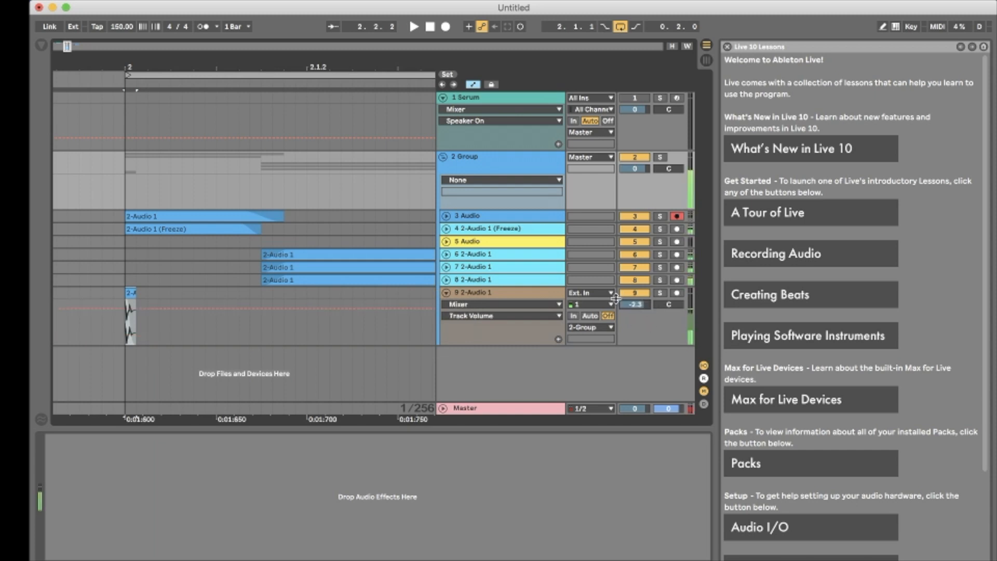
- Add a Saturator to the main kick group with Soft Clip on and the Digital Clip curve
{"action": "left_click", "coordinate": [41, 45]}
{"action": "scroll", "coordinate": [235, 145], "scroll_direction": "up", "scroll_amount": 3}
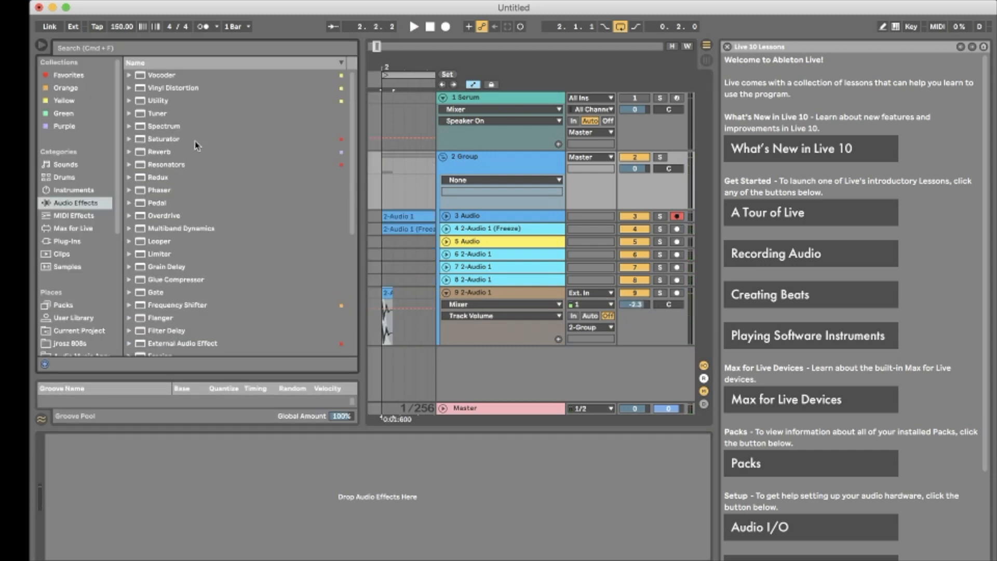
{"action": "left_click_drag", "start_coordinate": [196, 141], "coordinate": [138, 546]}
{"action": "left_click", "coordinate": [266, 475]}
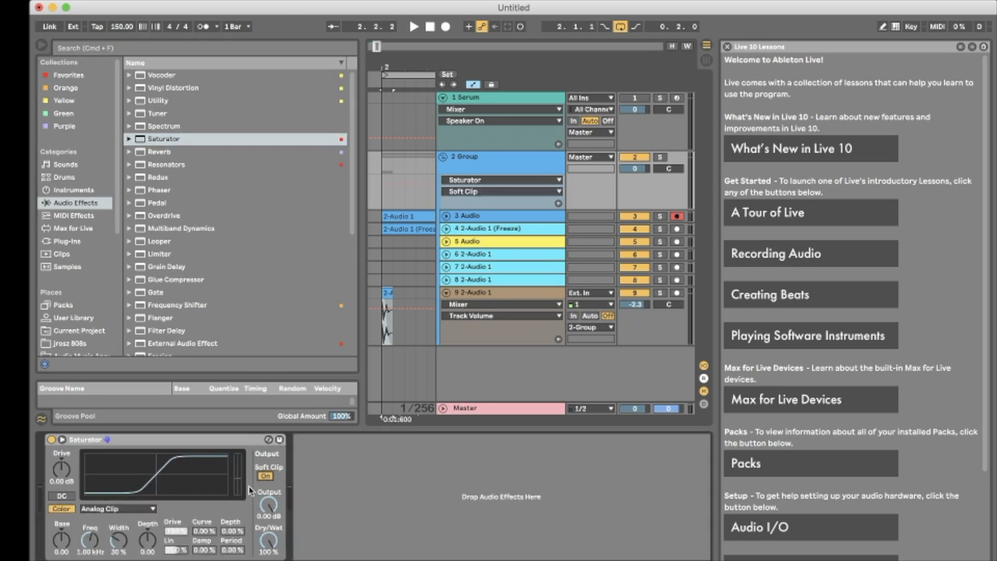
{"action": "left_click", "coordinate": [132, 509]}
{"action": "left_click", "coordinate": [104, 553]}
{"action": "key", "text": "space"}
{"action": "left_click", "coordinate": [41, 46]}
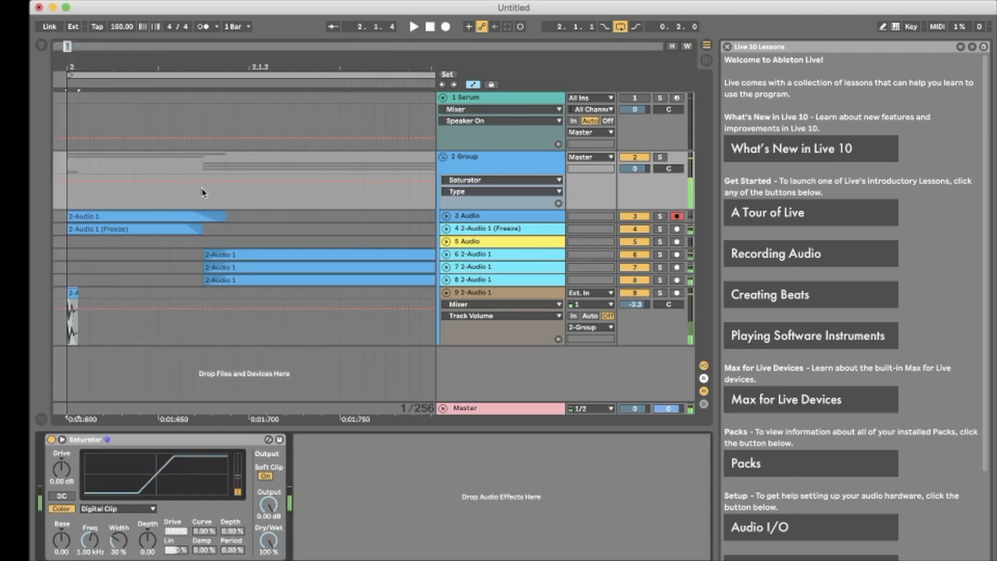
- Try a higher drive on the main group's Saturator and bring it back to 0 dB
{"action": "left_click", "coordinate": [55, 477]}
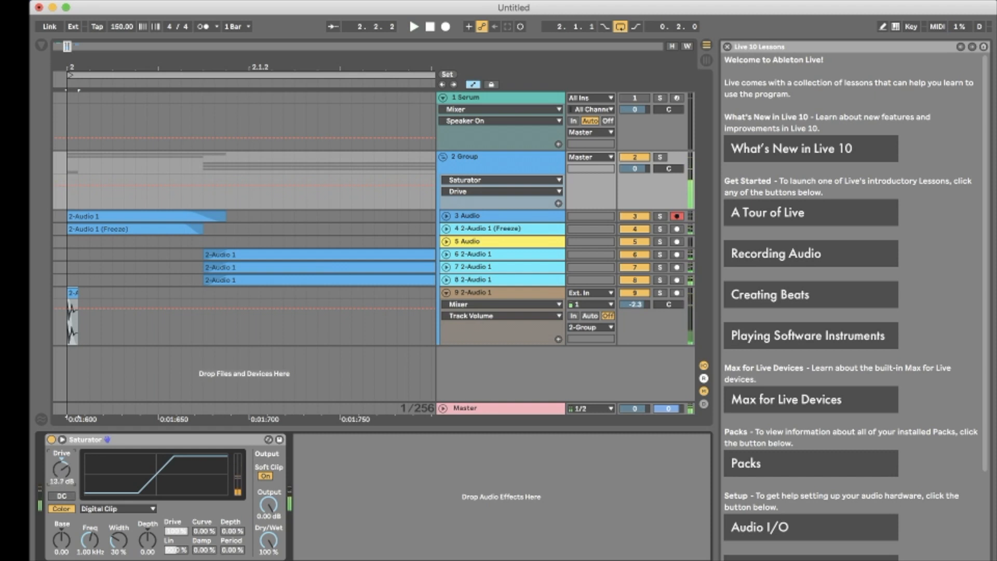
{"action": "left_click_drag", "start_coordinate": [55, 470], "coordinate": [56, 470]}
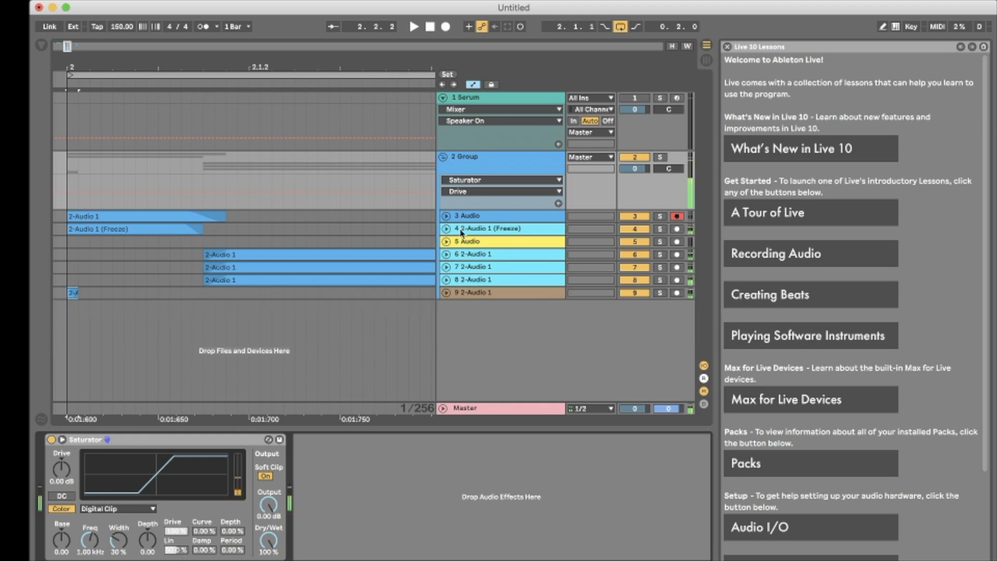
- Expand tail tracks 6 to 8, group them together and set the new group's volume to 0.2 dB
{"action": "left_click", "coordinate": [446, 254]}
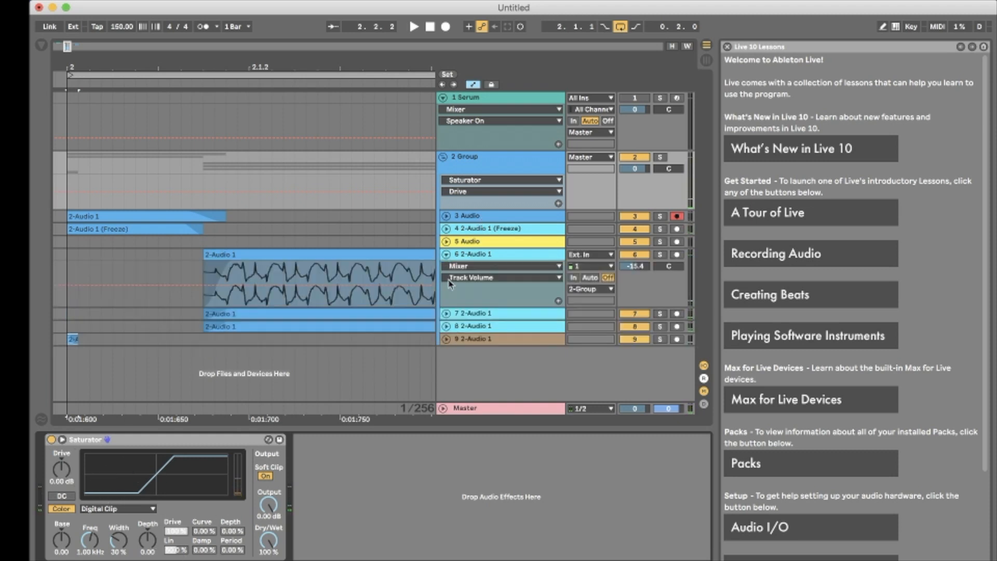
{"action": "left_click", "coordinate": [446, 314]}
{"action": "left_click", "coordinate": [445, 373]}
{"action": "left_click", "coordinate": [479, 345]}
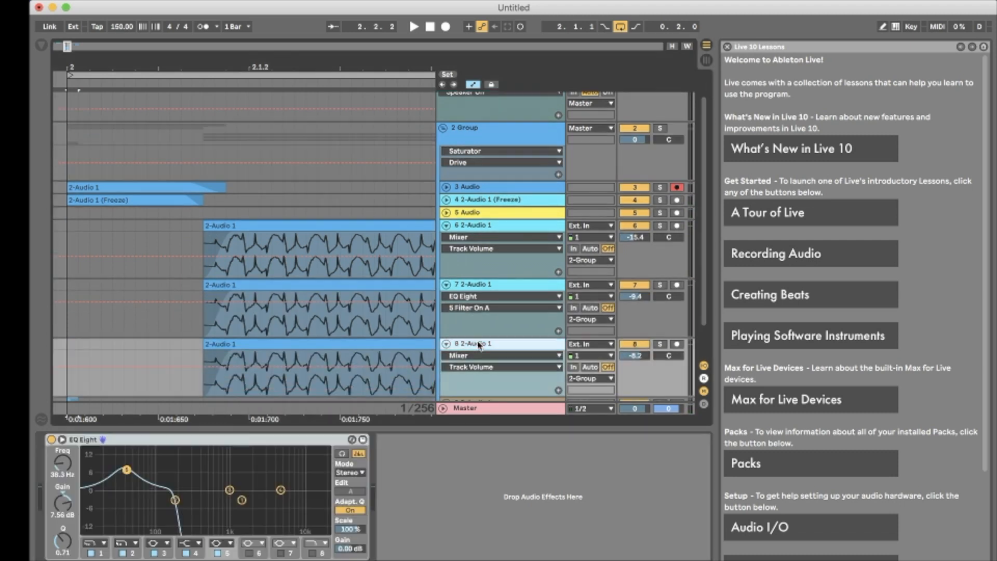
{"action": "left_click", "coordinate": [479, 227]}
{"action": "key", "text": "super+g"}
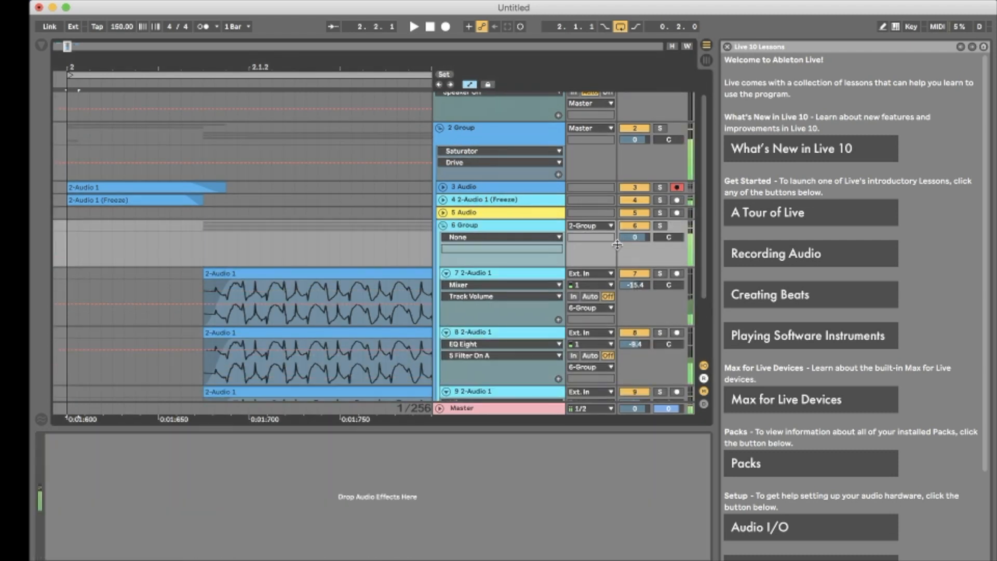
{"action": "left_click_drag", "start_coordinate": [627, 238], "coordinate": [627, 237]}
- Expand track 3 and extend the end of its audio clip to 2.1.2
{"action": "scroll", "coordinate": [465, 171], "scroll_direction": "up", "scroll_amount": 2}
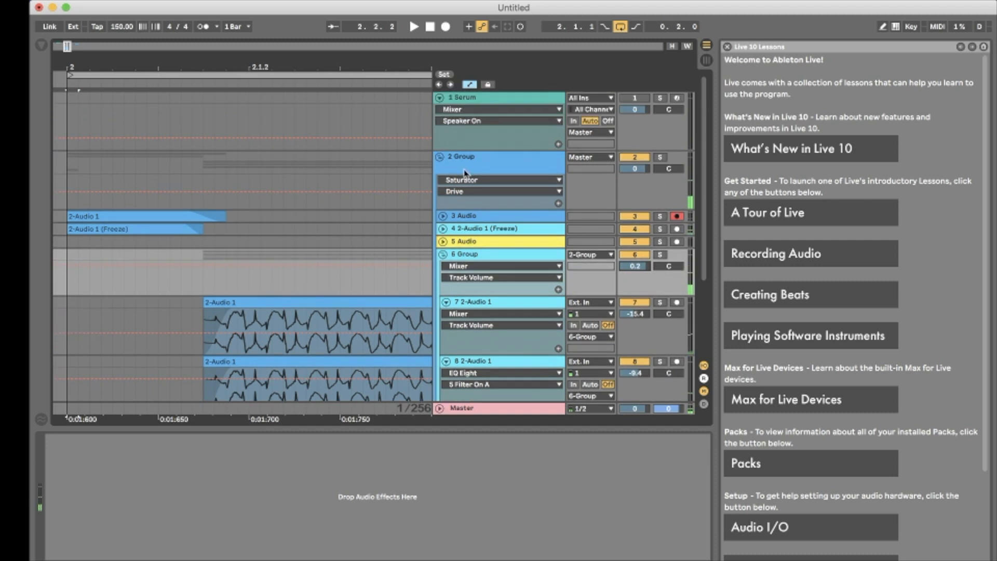
{"action": "left_click", "coordinate": [443, 216]}
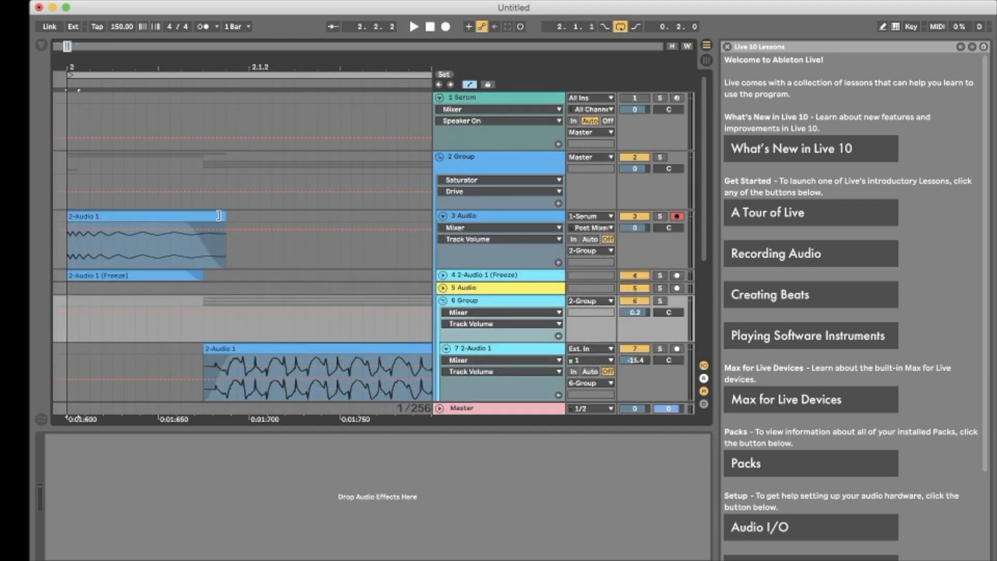
{"action": "left_click_drag", "start_coordinate": [218, 216], "coordinate": [242, 215]}
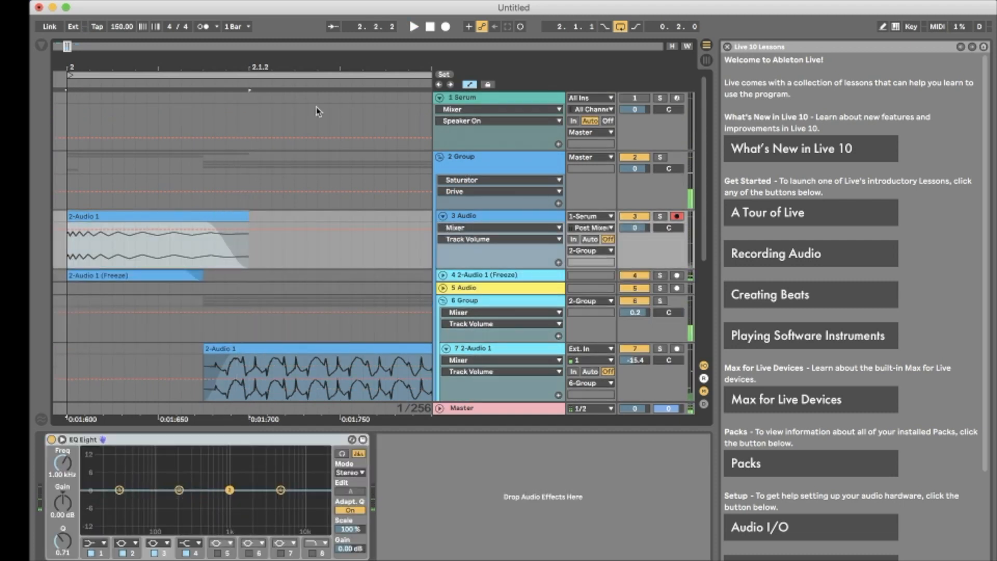
- Add s(M)exoscope to the main kick group and view the playing kick's waveform with Time set to 0.009
{"action": "left_click", "coordinate": [450, 155]}
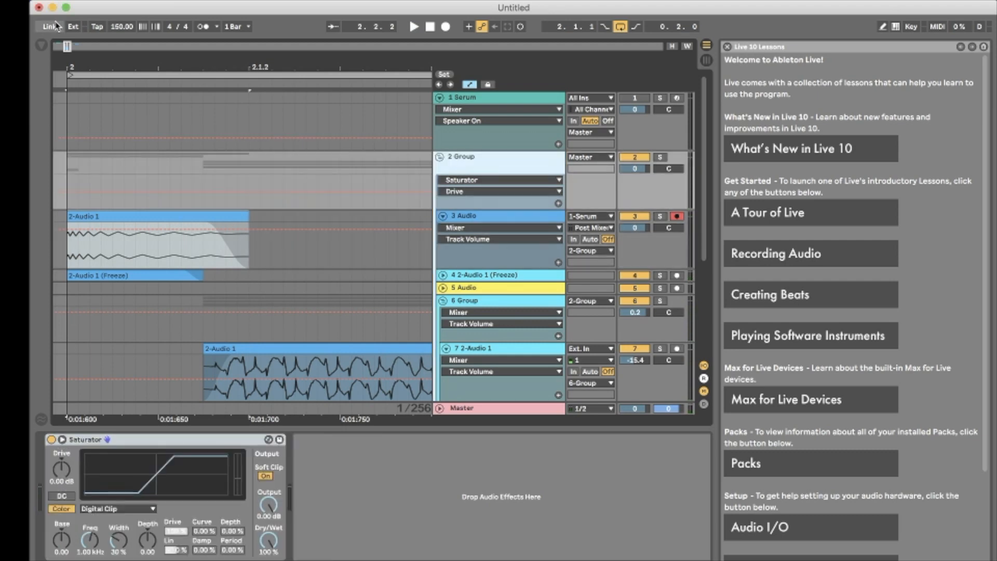
{"action": "left_click", "coordinate": [42, 47]}
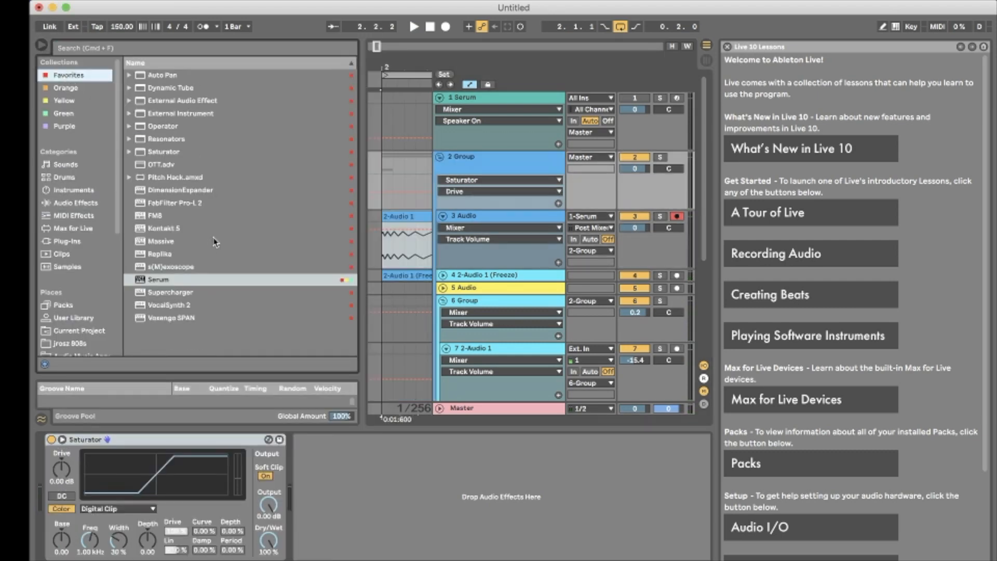
{"action": "double_click", "coordinate": [196, 267]}
{"action": "key", "text": "space"}
{"action": "key", "text": "super+alt+b"}
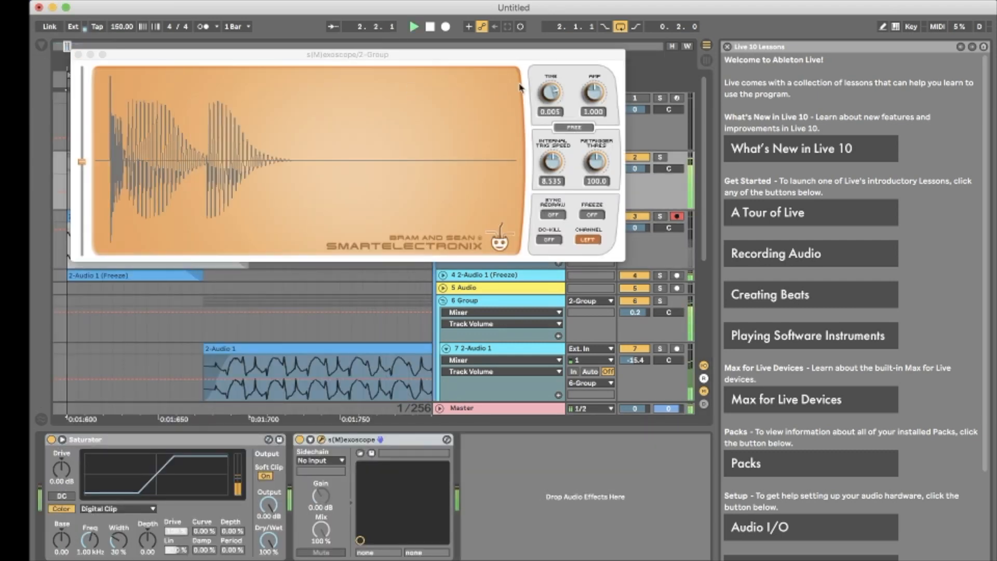
{"action": "left_click_drag", "start_coordinate": [555, 97], "coordinate": [528, 98]}
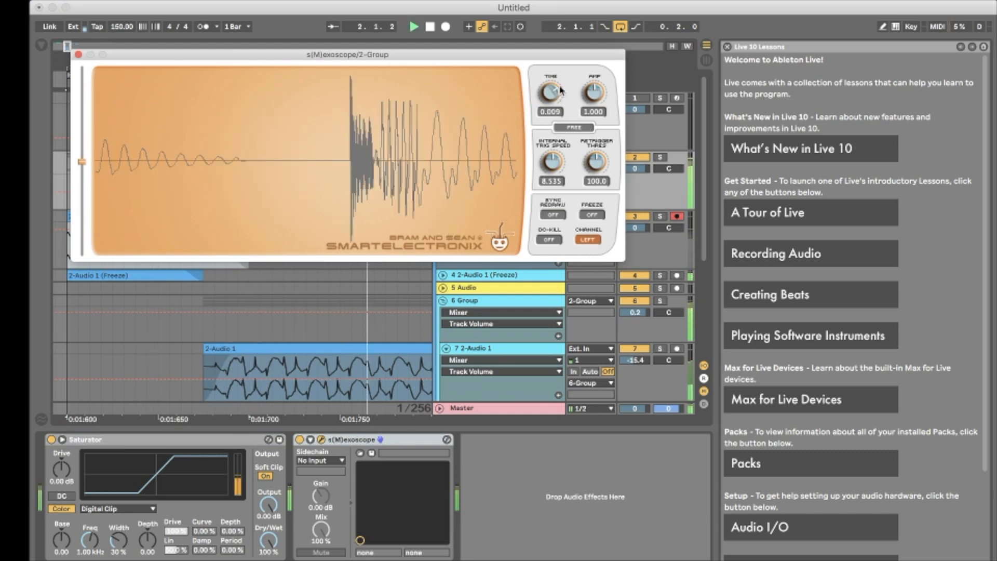
{"action": "key", "text": "space"}
{"action": "left_click", "coordinate": [78, 56]}
- Audition tail track 7 soloed, and set track 7's volume to -9.1 dB and track 8's to -7.5 dB
{"action": "scroll", "coordinate": [640, 200], "scroll_direction": "down", "scroll_amount": 5}
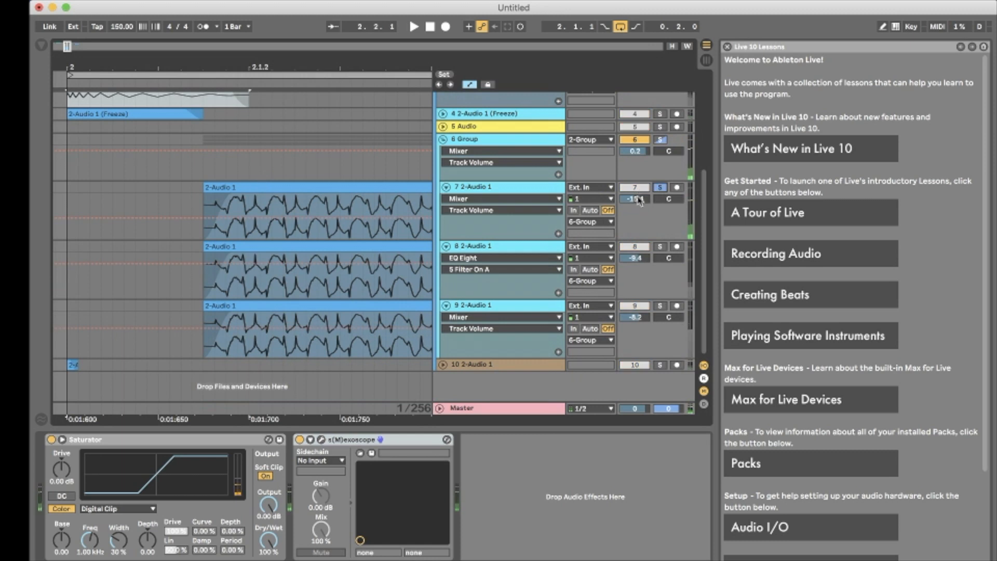
{"action": "left_click", "coordinate": [660, 188]}
{"action": "left_click_drag", "start_coordinate": [648, 200], "coordinate": [648, 216]}
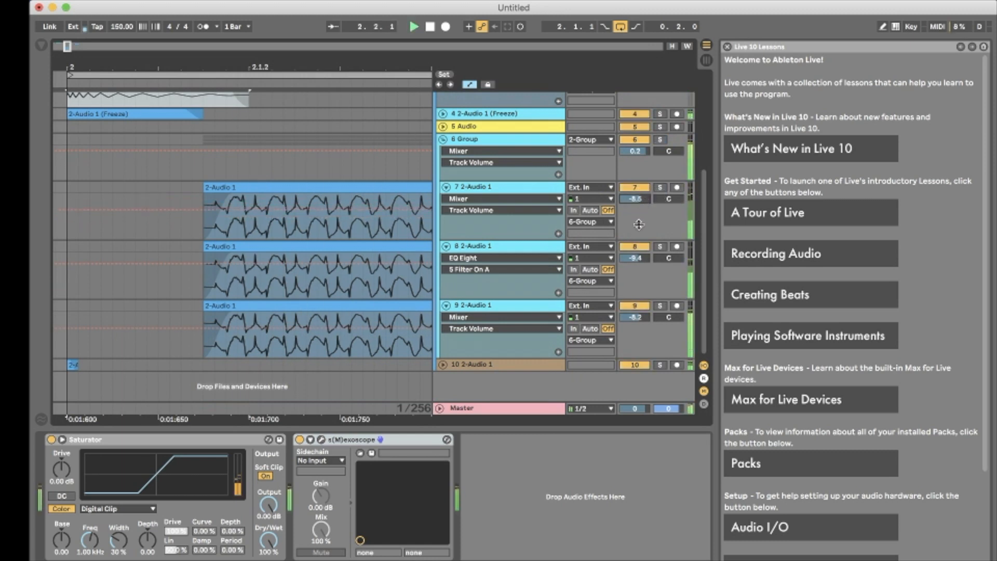
{"action": "left_click_drag", "start_coordinate": [636, 258], "coordinate": [636, 256]}
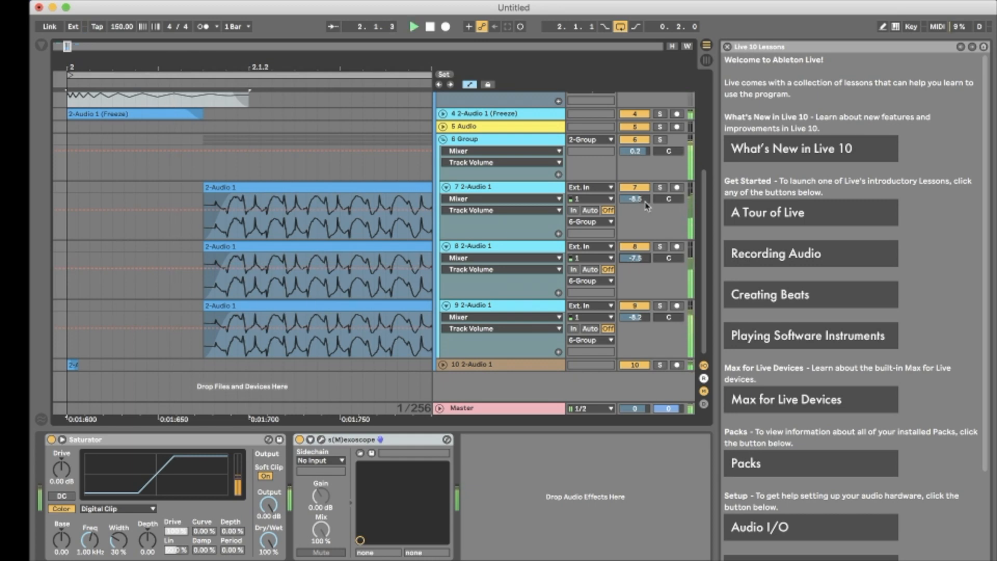
{"action": "scroll", "coordinate": [449, 149], "scroll_direction": "up", "scroll_amount": 5}
{"action": "key", "text": "space"}
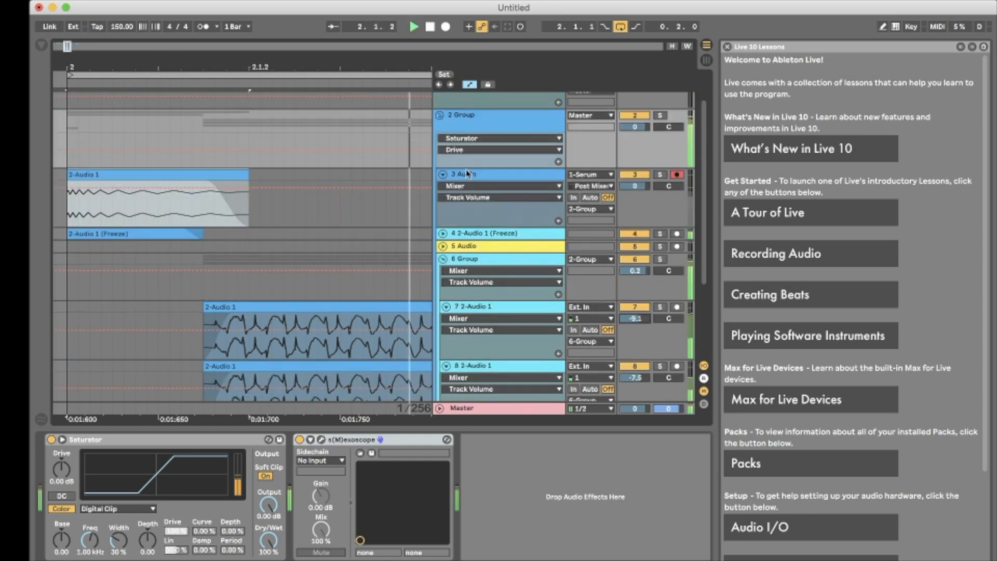
- Inspect the main group's waveform in s(M)exoscope with Time set to 0.035
{"action": "left_click", "coordinate": [479, 138]}
{"action": "left_click", "coordinate": [475, 128]}
{"action": "left_click", "coordinate": [475, 126]}
{"action": "left_click", "coordinate": [321, 440]}
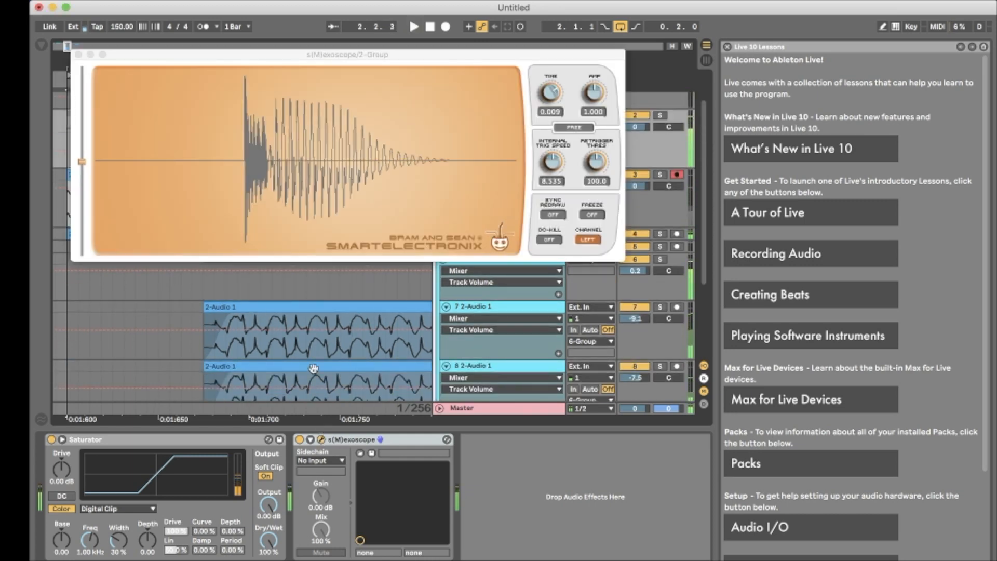
{"action": "left_click_drag", "start_coordinate": [552, 90], "coordinate": [553, 99]}
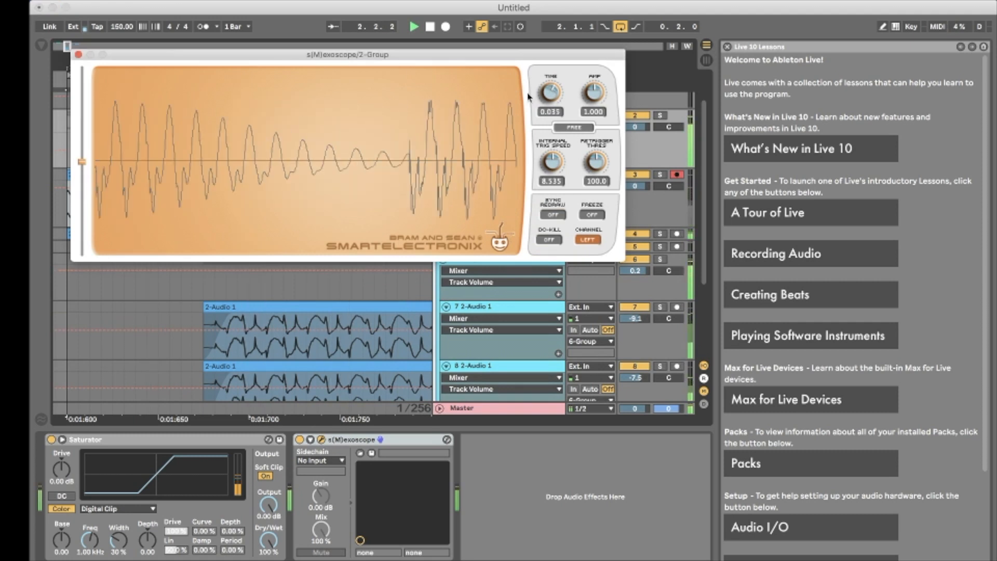
{"action": "left_click", "coordinate": [503, 260]}
- Add a Saturator to tail group 6 with Soft Clip on and the Digital Clip curve, and adjust its drive
{"action": "left_click", "coordinate": [41, 46]}
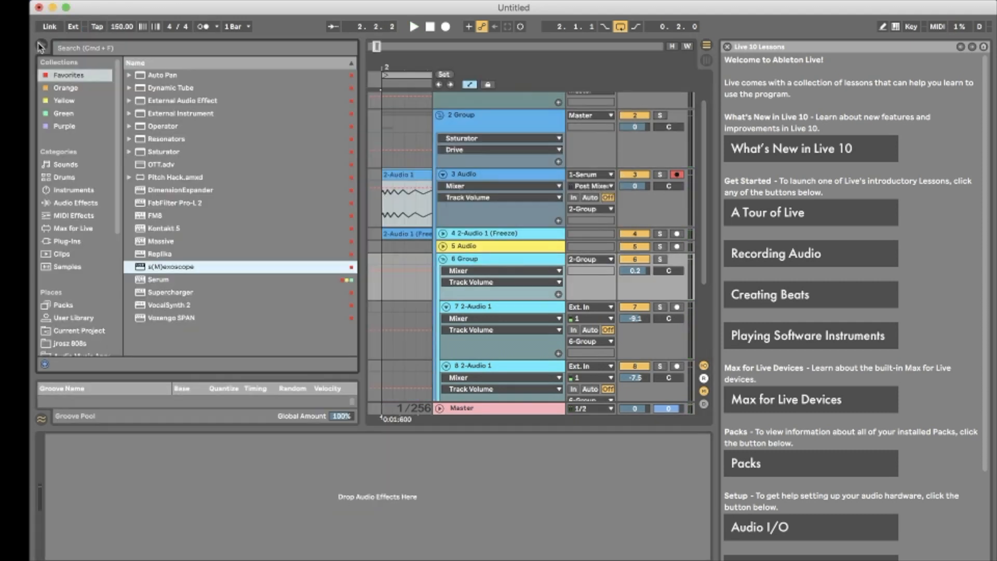
{"action": "left_click", "coordinate": [80, 79]}
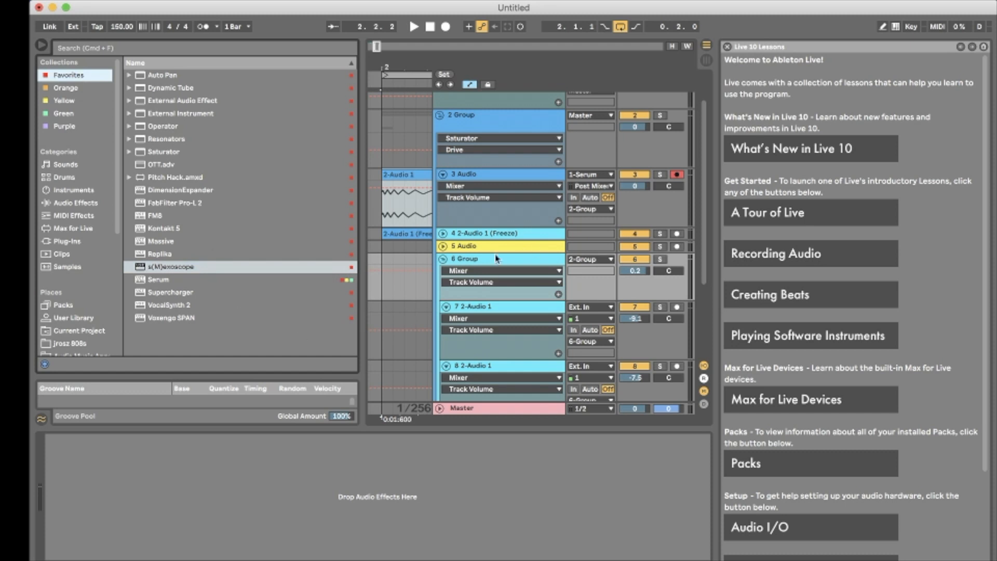
{"action": "left_click_drag", "start_coordinate": [164, 151], "coordinate": [245, 455]}
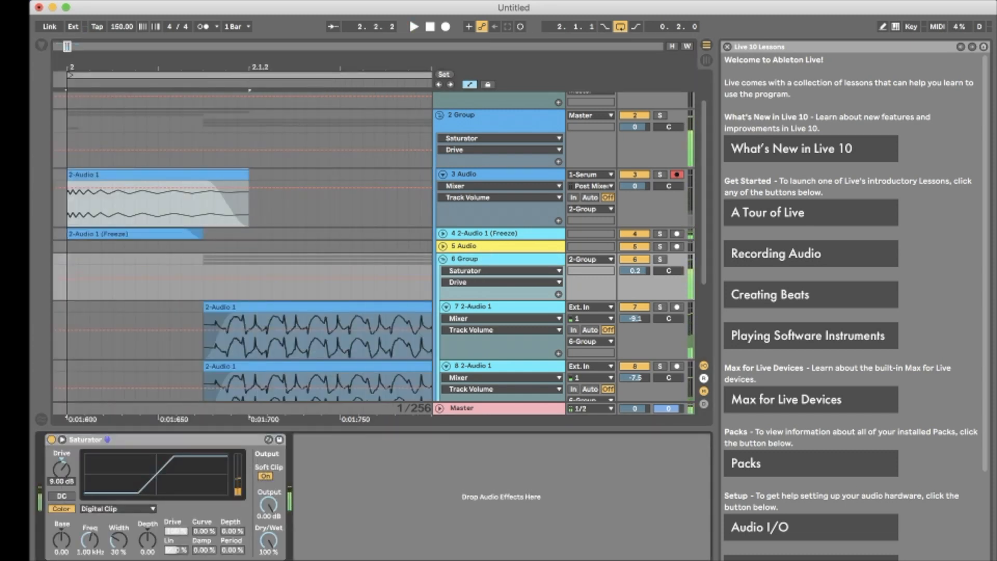
{"action": "left_click_drag", "start_coordinate": [62, 469], "coordinate": [61, 485]}
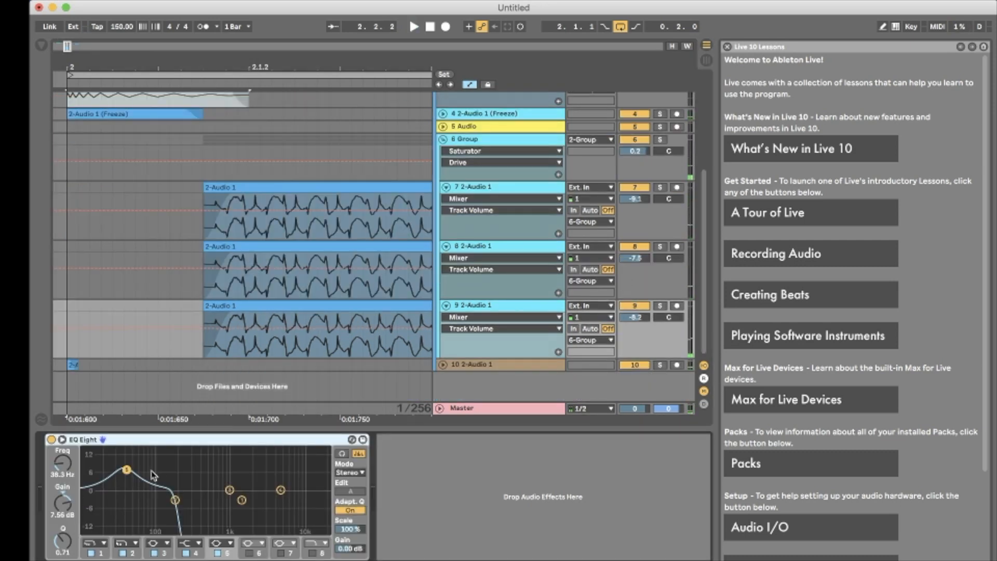
- Adjust the resonance of band 5 in track 9's EQ Eight and collapse tail group 6
{"action": "left_click_drag", "start_coordinate": [62, 503], "coordinate": [62, 514]}
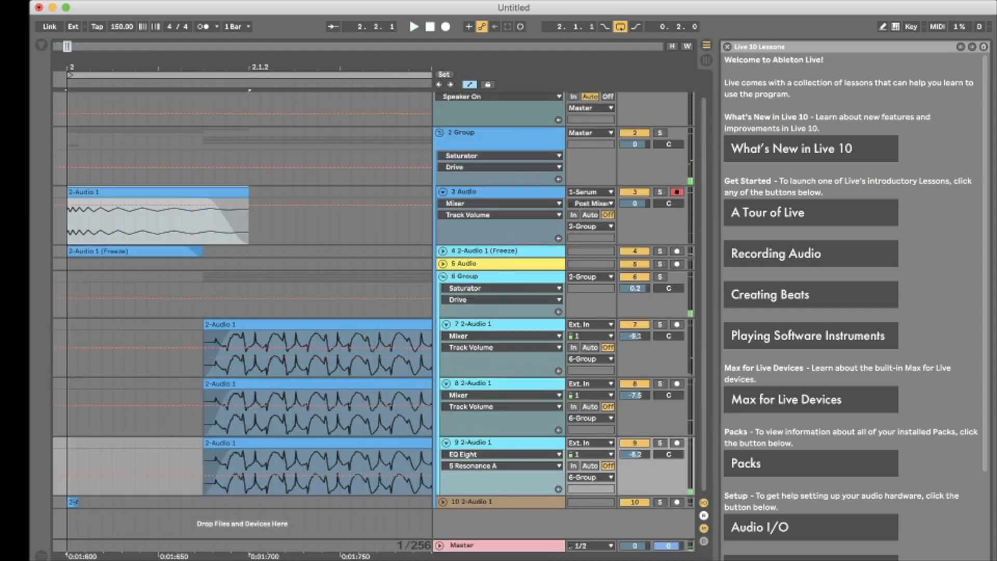
{"action": "scroll", "coordinate": [474, 218], "scroll_direction": "up", "scroll_amount": 2}
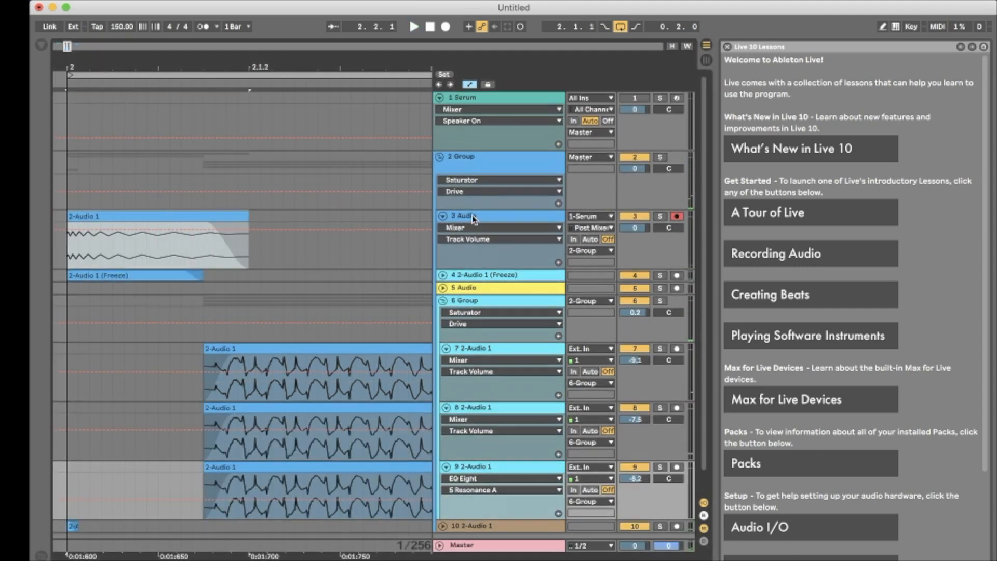
{"action": "left_click", "coordinate": [444, 304]}
- Audition track 4, track 3 and tail group 6 with solo, and play the full kick with all solos off
{"action": "double_click", "coordinate": [491, 169]}
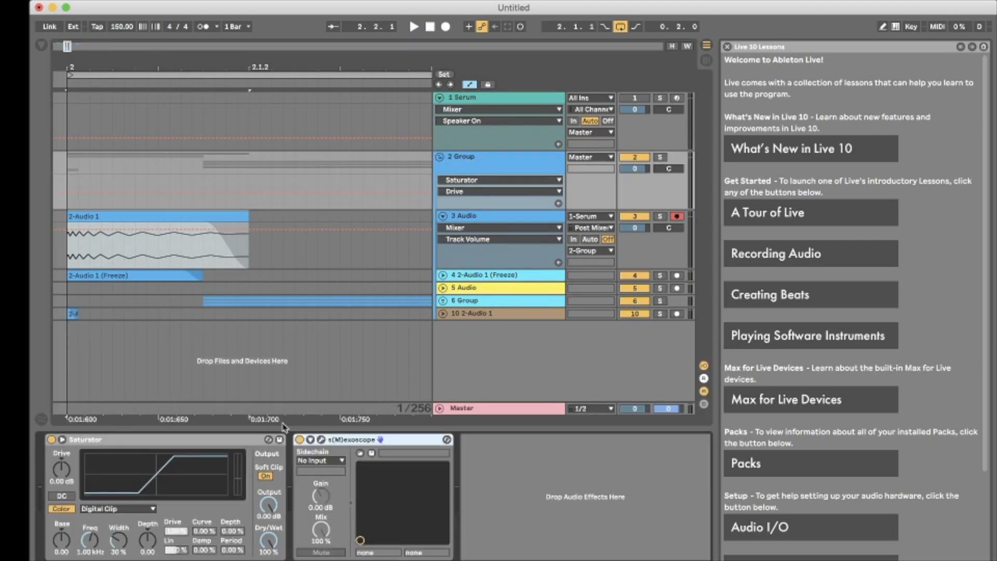
{"action": "left_click", "coordinate": [660, 276]}
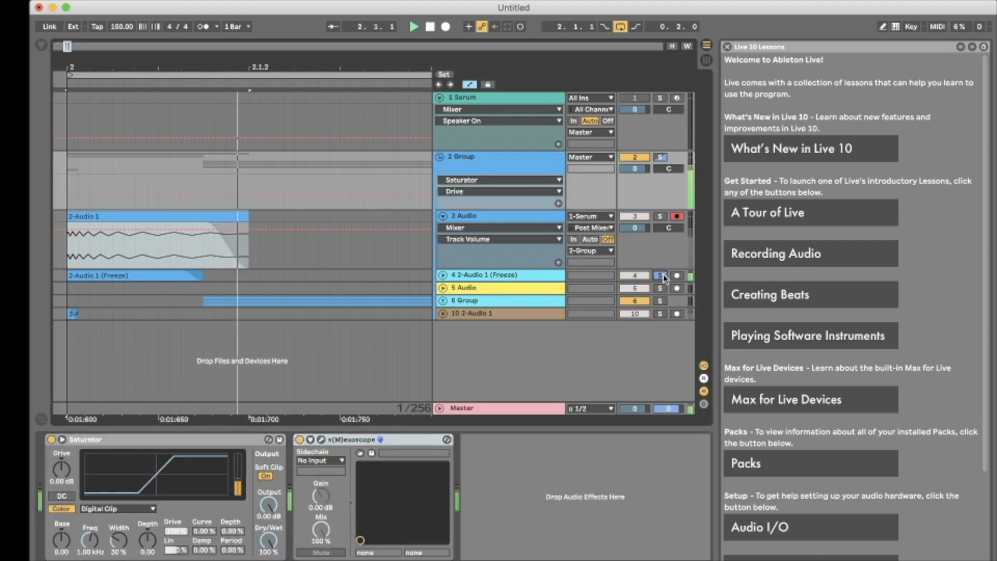
{"action": "left_click", "coordinate": [658, 217]}
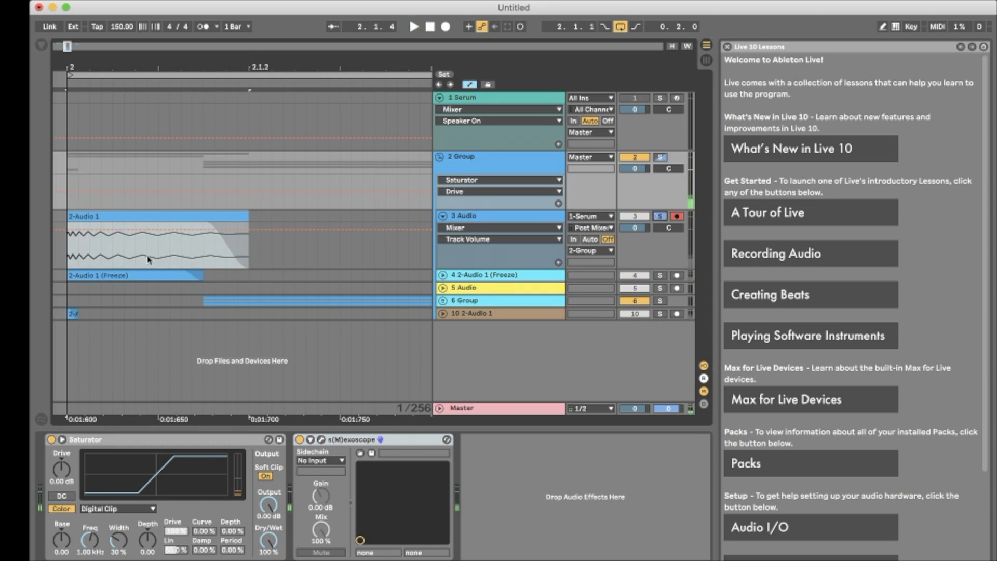
{"action": "left_click_drag", "start_coordinate": [82, 69], "coordinate": [150, 65]}
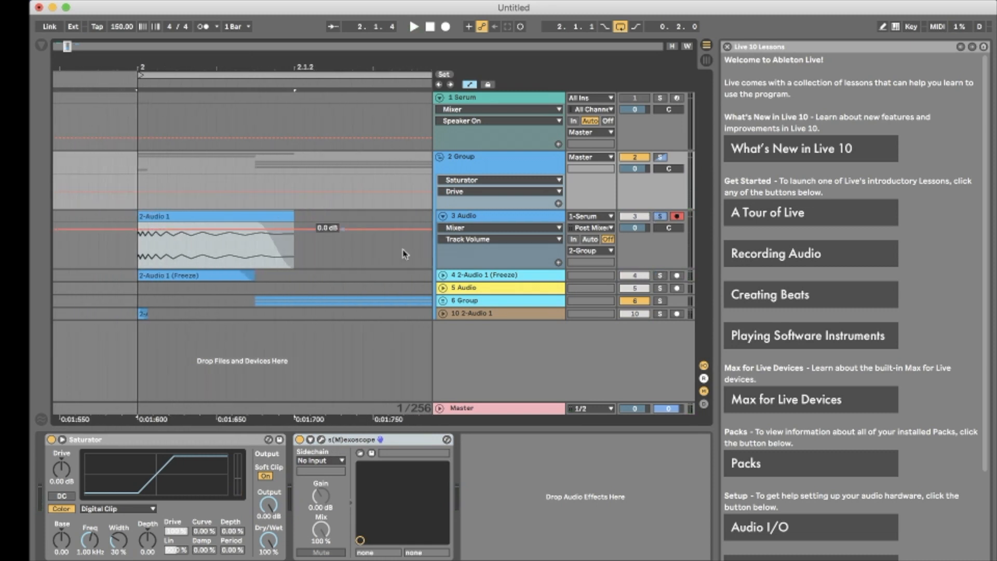
{"action": "left_click", "coordinate": [661, 303]}
{"action": "key", "text": "space"}
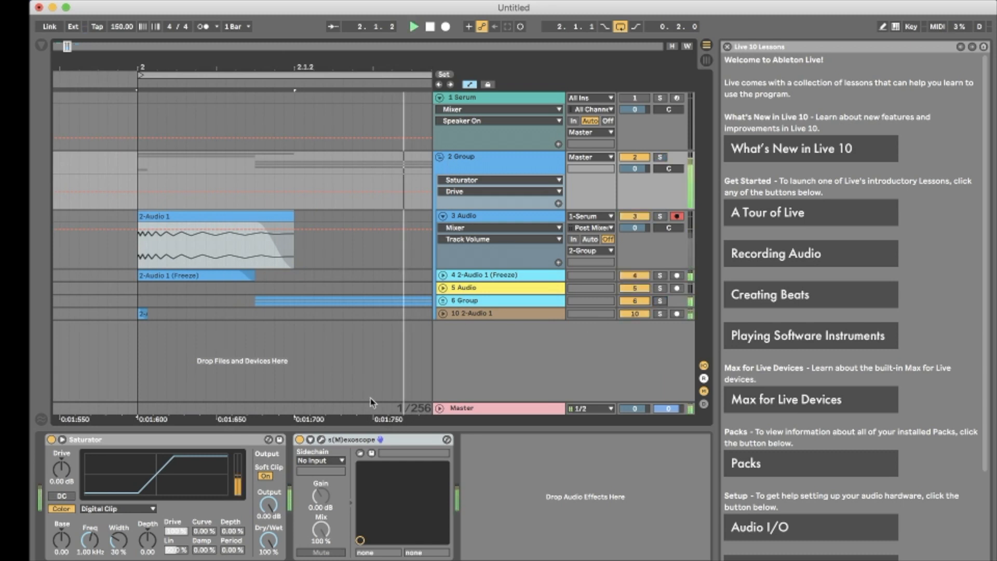
{"action": "key", "text": "space"}
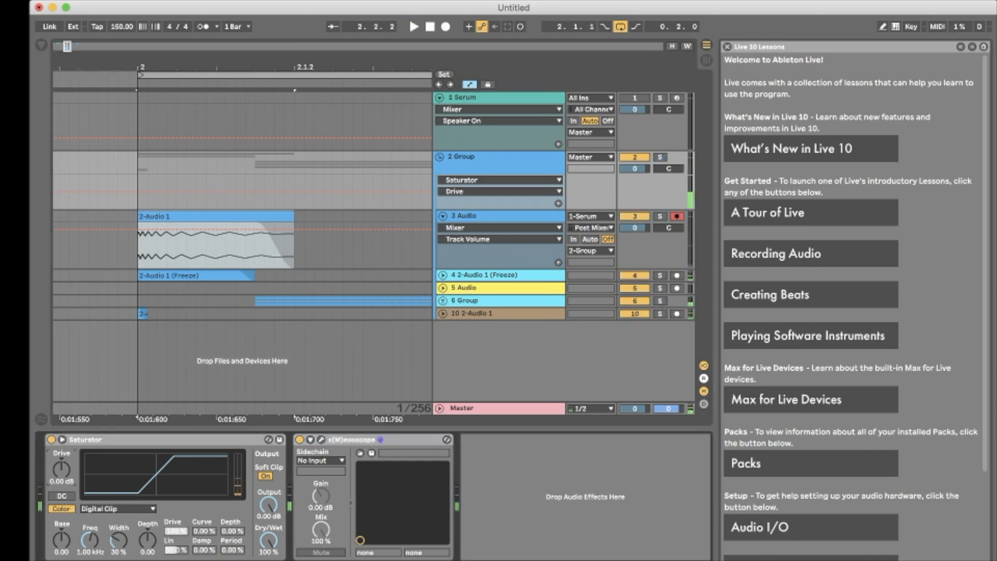
- Set the main group's Saturator drive to 1.14 dB and check the playing kick's waveform in s(M)exoscope
{"action": "key", "text": "space"}
{"action": "left_click", "coordinate": [321, 440]}
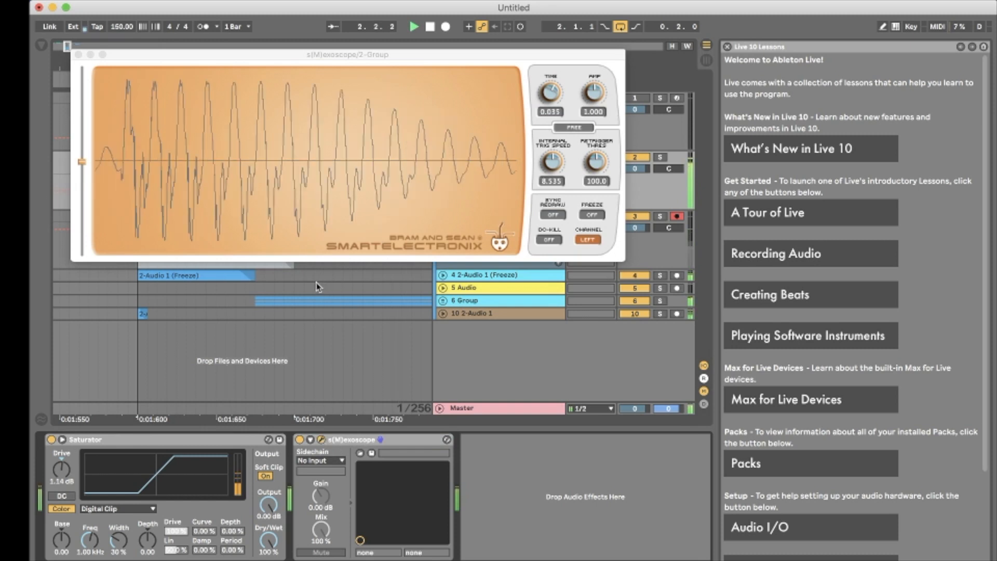
{"action": "key", "text": "space"}
{"action": "left_click", "coordinate": [78, 54]}
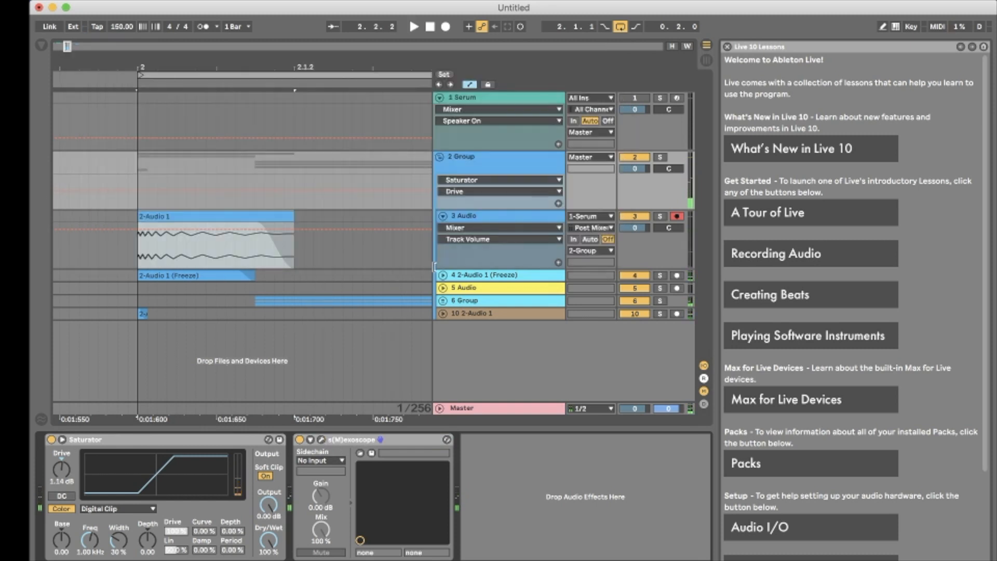
- Add an Overdrive in front of the Saturator on tail group 6, using the audio effects browser, and hide the browser again
{"action": "left_click", "coordinate": [463, 300]}
{"action": "left_click", "coordinate": [40, 46]}
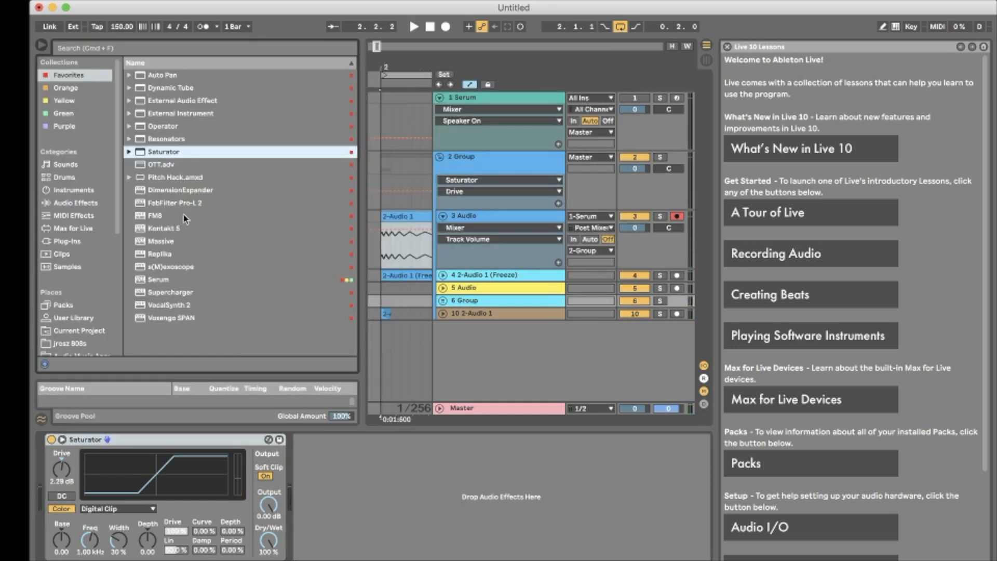
{"action": "left_click", "coordinate": [81, 203]}
{"action": "scroll", "coordinate": [192, 161], "scroll_direction": "down", "scroll_amount": 5}
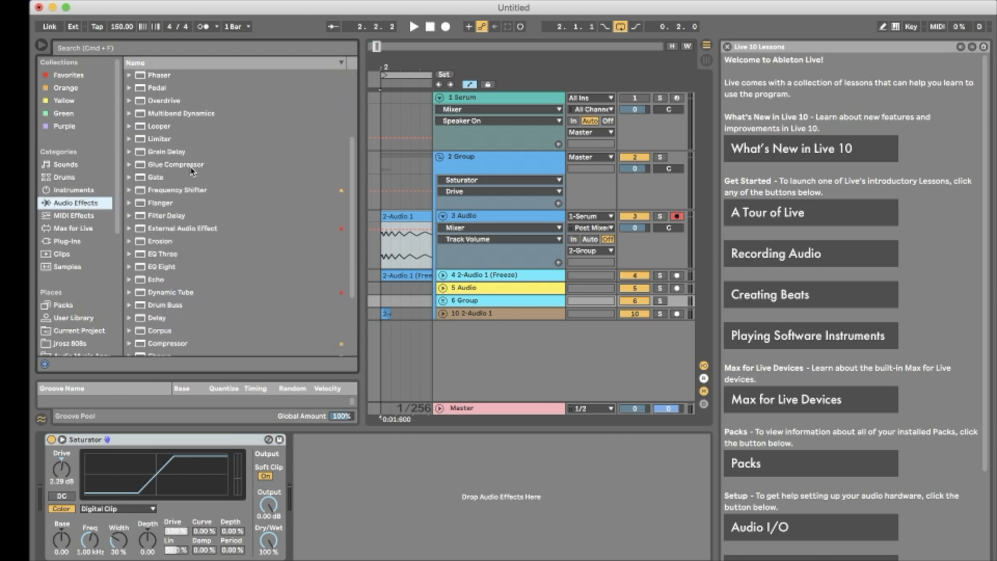
{"action": "scroll", "coordinate": [227, 228], "scroll_direction": "down", "scroll_amount": 4}
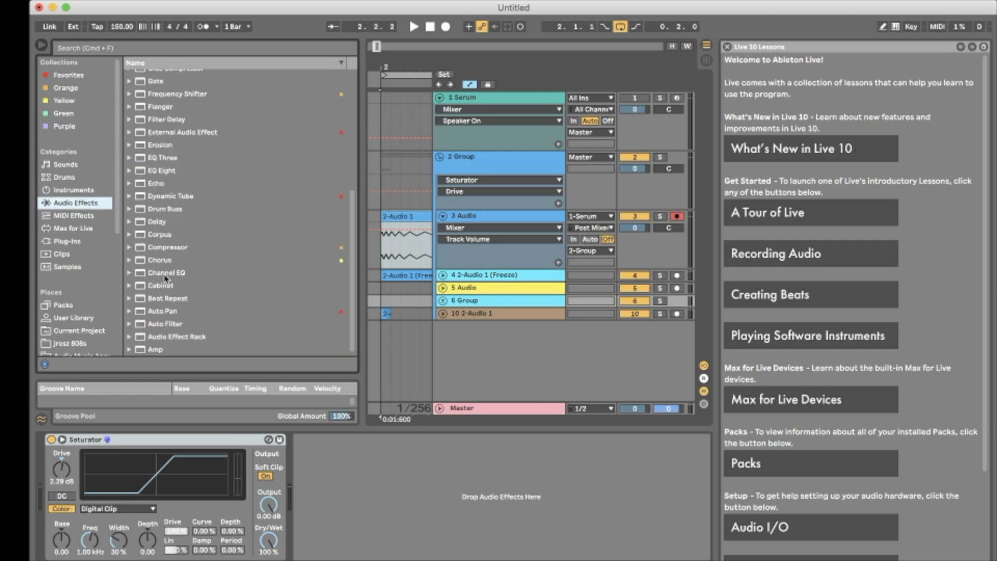
{"action": "scroll", "coordinate": [162, 273], "scroll_direction": "up", "scroll_amount": 6}
{"action": "left_click_drag", "start_coordinate": [164, 158], "coordinate": [81, 467]}
{"action": "left_click", "coordinate": [40, 45]}
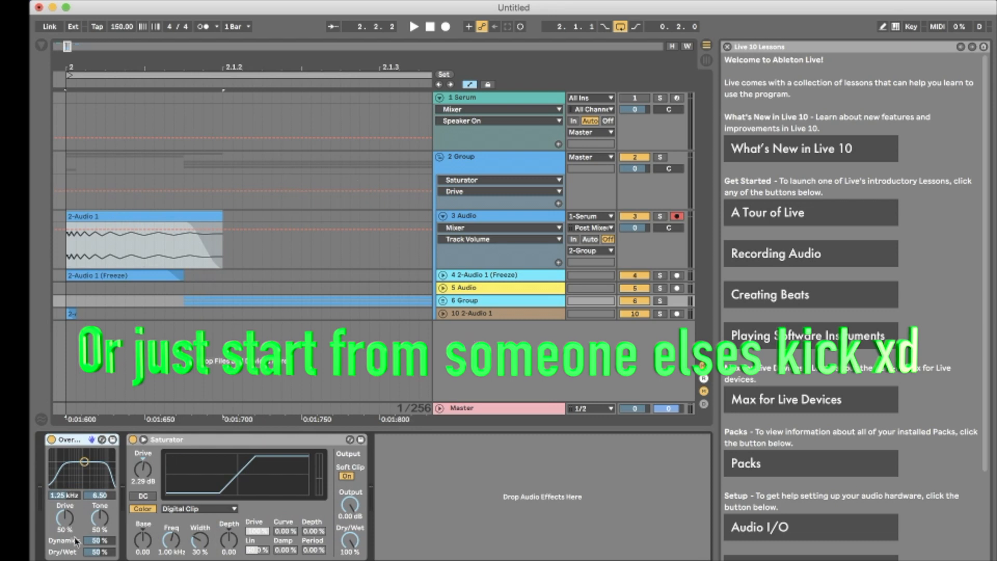
- Set tail group 6's Overdrive to 11% Dry/Wet and move its filter to 1.80 kHz with a bandwidth of 6.52 during playback
{"action": "key", "text": "space"}
{"action": "left_click_drag", "start_coordinate": [98, 552], "coordinate": [98, 560]}
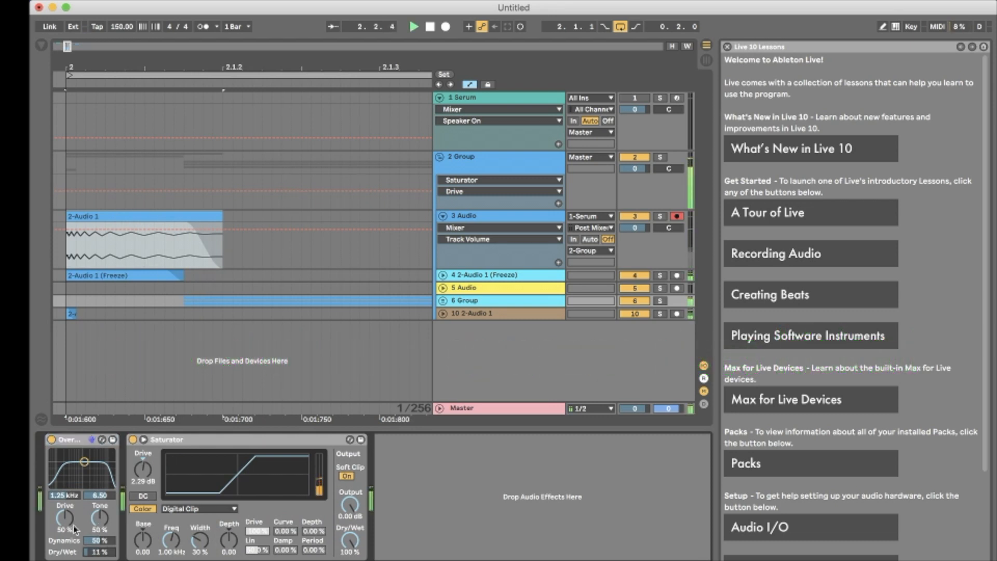
{"action": "left_click_drag", "start_coordinate": [84, 461], "coordinate": [85, 461]}
{"action": "left_click_drag", "start_coordinate": [86, 461], "coordinate": [88, 461]}
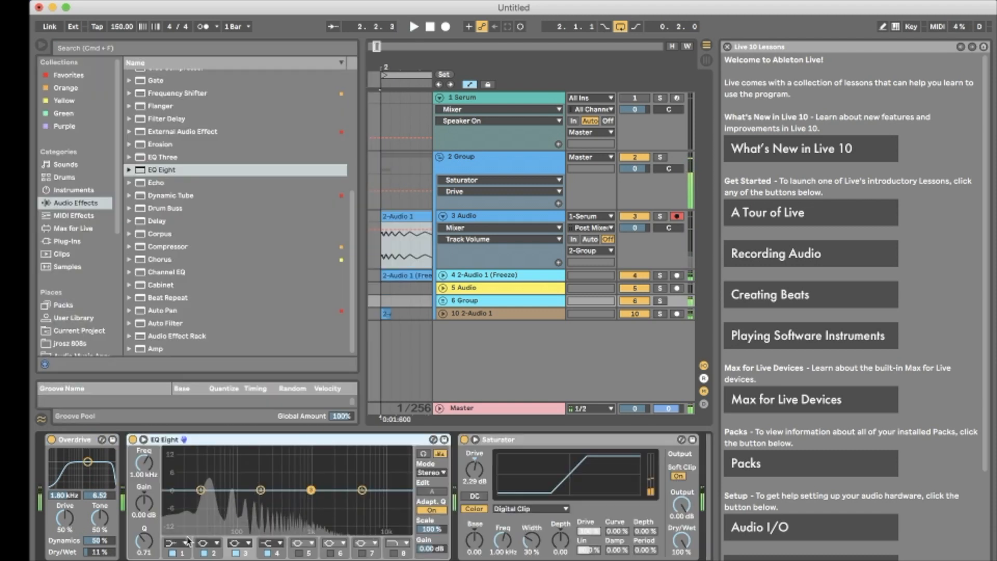
- Add an EQ Eight between group 6's Overdrive and Saturator, with band 1 near 278 Hz and band 4 boosted 1.36 dB at 3.30 kHz
{"action": "left_click", "coordinate": [187, 542]}
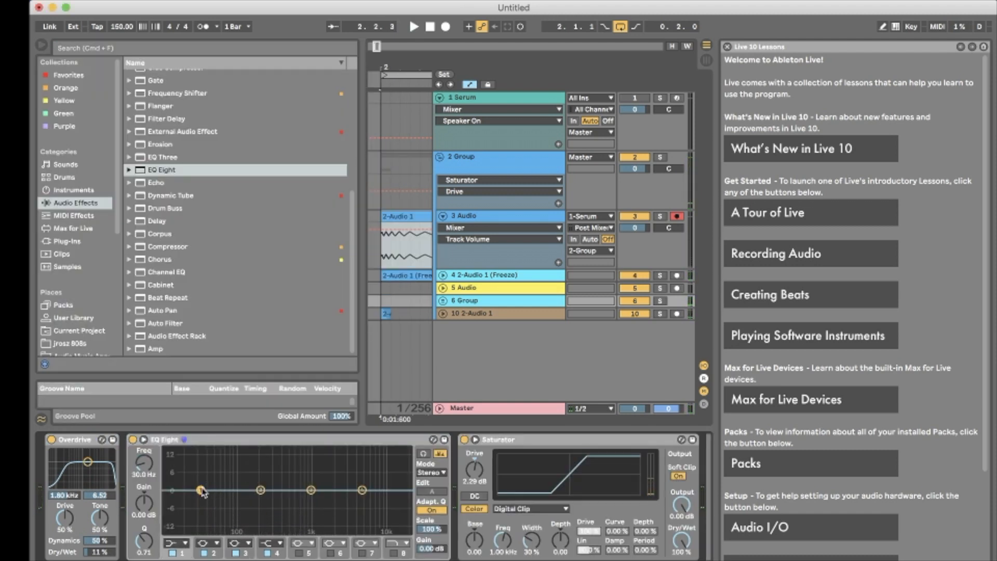
{"action": "left_click_drag", "start_coordinate": [202, 491], "coordinate": [231, 482]}
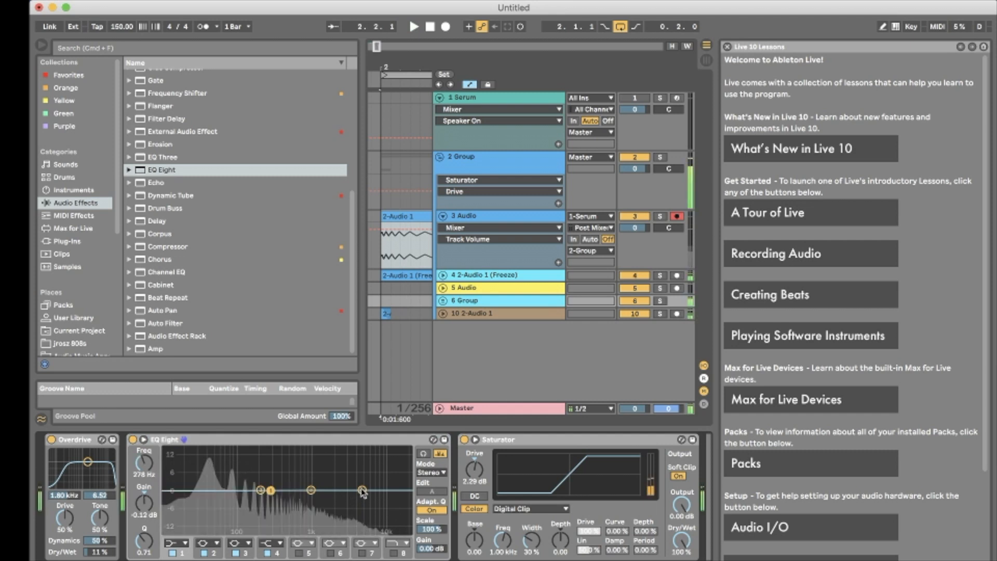
{"action": "left_click_drag", "start_coordinate": [363, 489], "coordinate": [343, 479]}
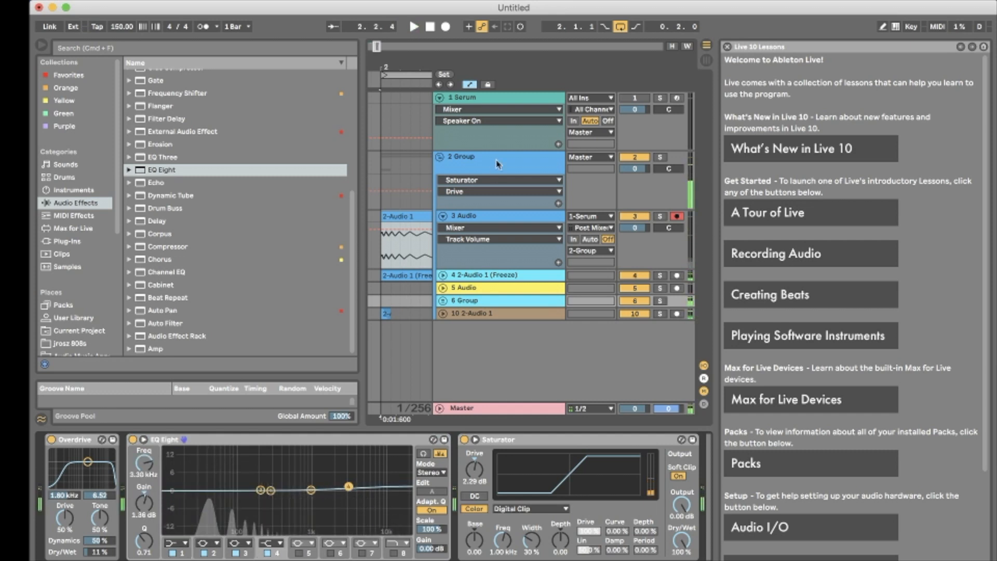
- Add an EQ Eight after the main group's Saturator and set band 1 to a low cut at 3.74 kHz
{"action": "left_click", "coordinate": [485, 172]}
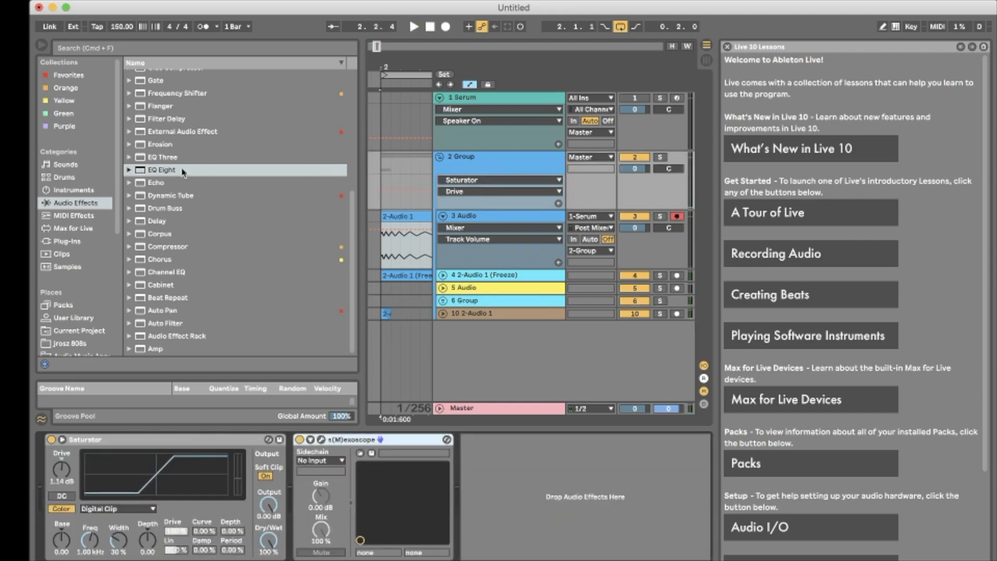
{"action": "left_click_drag", "start_coordinate": [182, 171], "coordinate": [164, 464]}
{"action": "left_click_drag", "start_coordinate": [109, 509], "coordinate": [315, 535]}
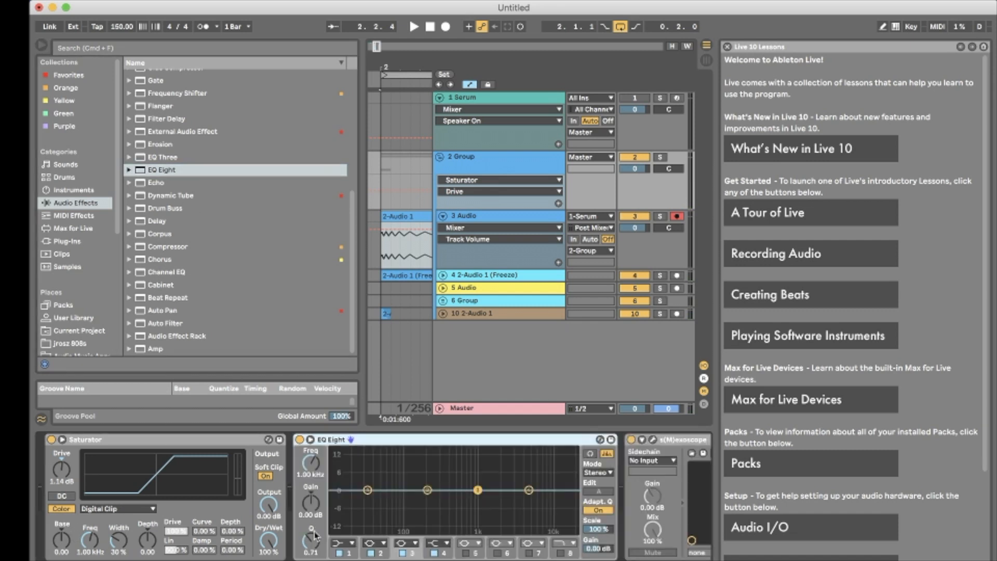
{"action": "left_click", "coordinate": [342, 543]}
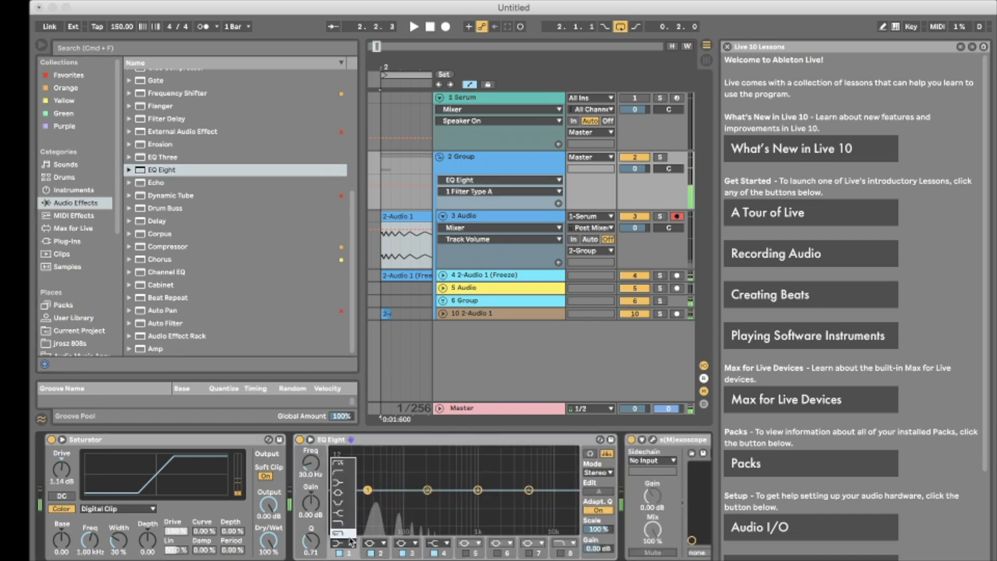
{"action": "left_click", "coordinate": [344, 464]}
{"action": "left_click_drag", "start_coordinate": [368, 500], "coordinate": [520, 500]}
- Audition only the kick's high frequencies through the low cut, and hide the browser and the plug-in window
{"action": "key", "text": "space"}
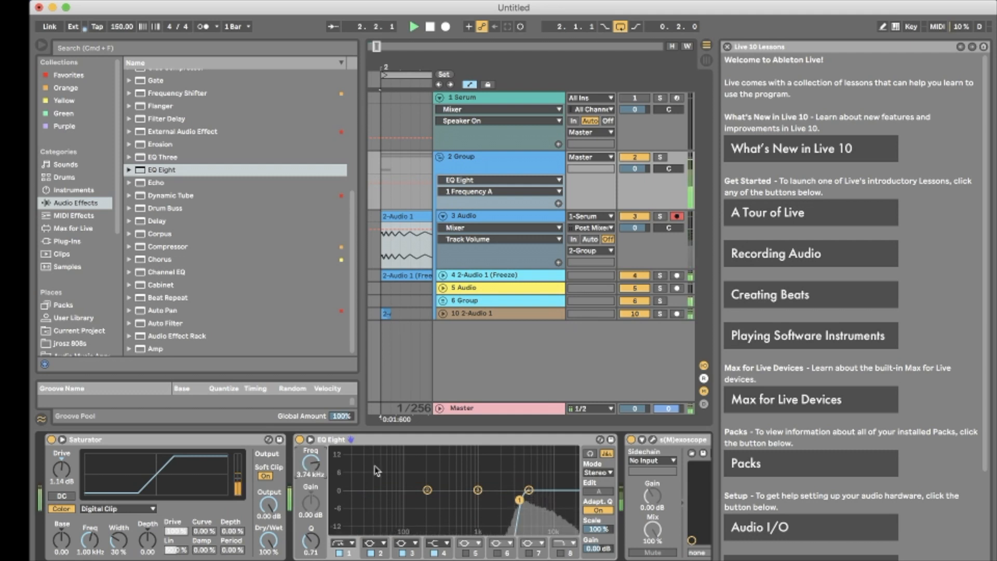
{"action": "key", "text": "space"}
{"action": "key", "text": "alt+super+p"}
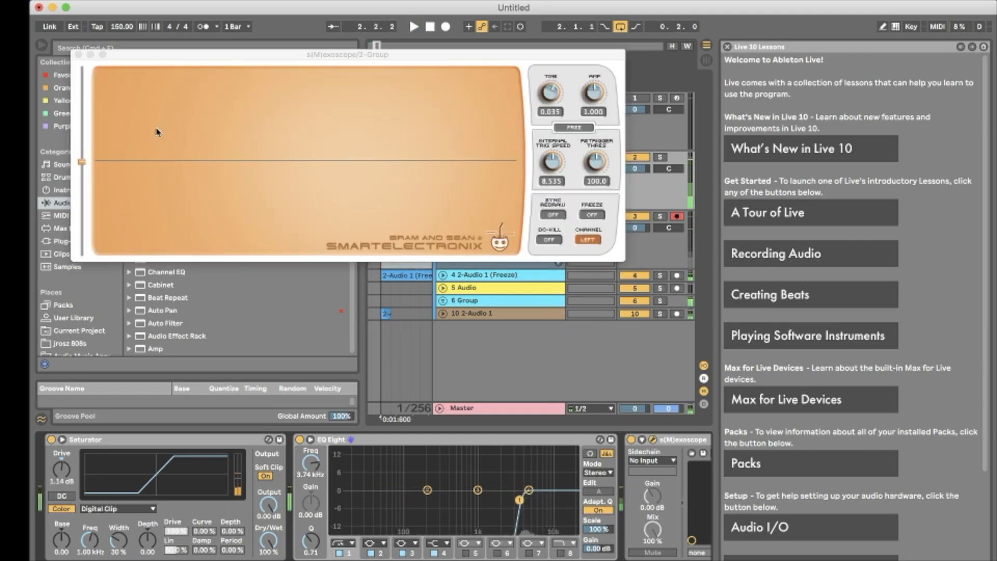
{"action": "left_click", "coordinate": [43, 46]}
{"action": "key", "text": "alt+super+p"}
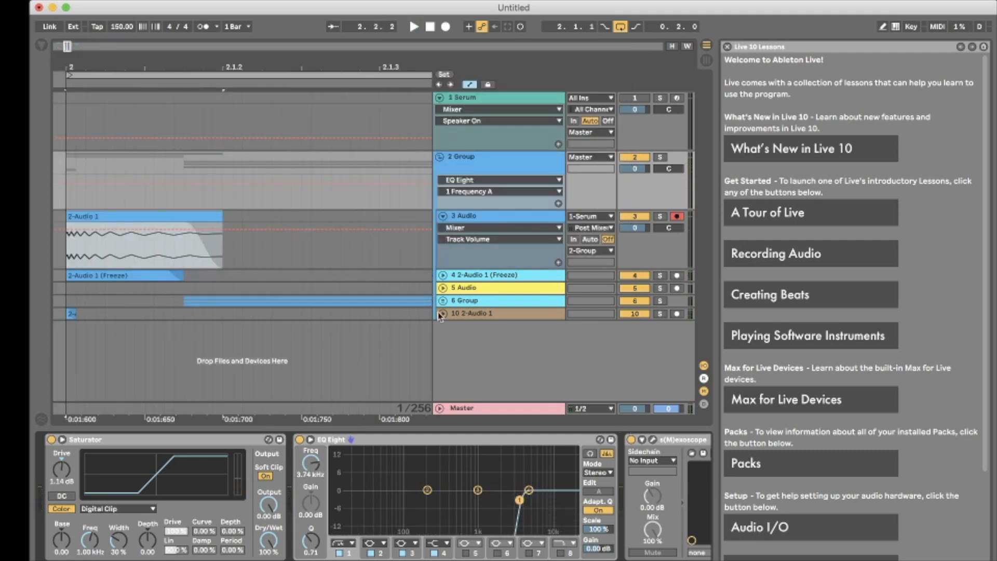
- Unfold click track 10, enable band 6 in its EQ Eight, and adjust that band's resonance and high-frequency boost during playback
{"action": "left_click", "coordinate": [442, 314]}
{"action": "left_click", "coordinate": [474, 315]}
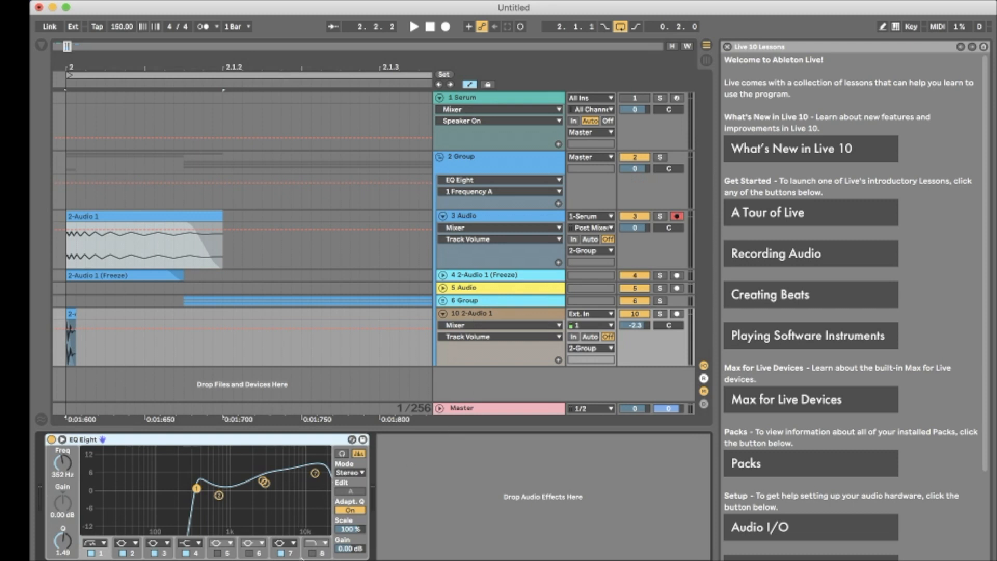
{"action": "left_click", "coordinate": [249, 553]}
{"action": "key", "text": "space"}
{"action": "key", "text": "space"}
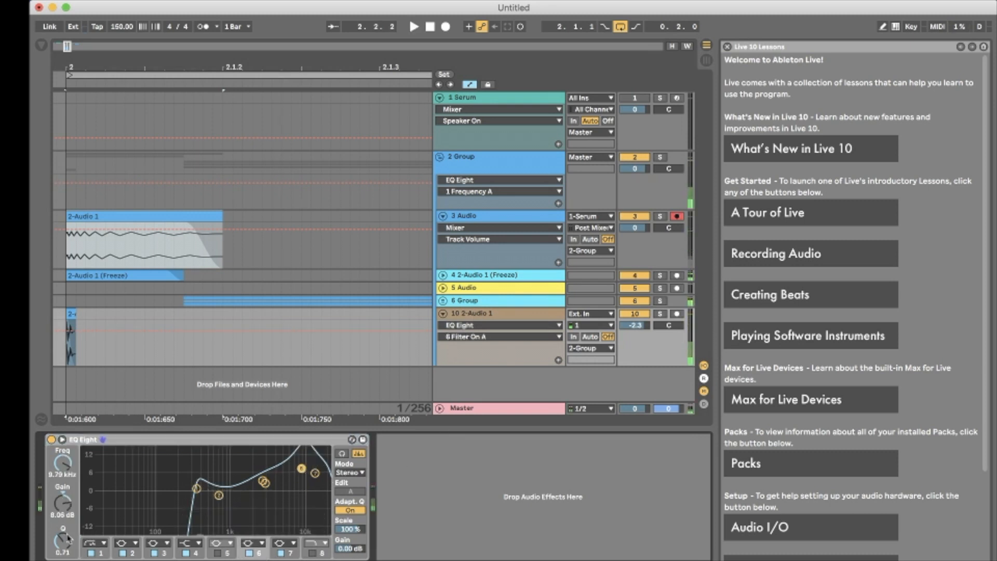
{"action": "left_click_drag", "start_coordinate": [62, 542], "coordinate": [63, 555]}
{"action": "left_click_drag", "start_coordinate": [302, 469], "coordinate": [305, 454]}
{"action": "key", "text": "space"}
- Turn off band 1 in the main group's EQ Eight and reset its Saturator drive to 0.00 dB while checking the waveform in s(M)exoscope
{"action": "left_click", "coordinate": [503, 167]}
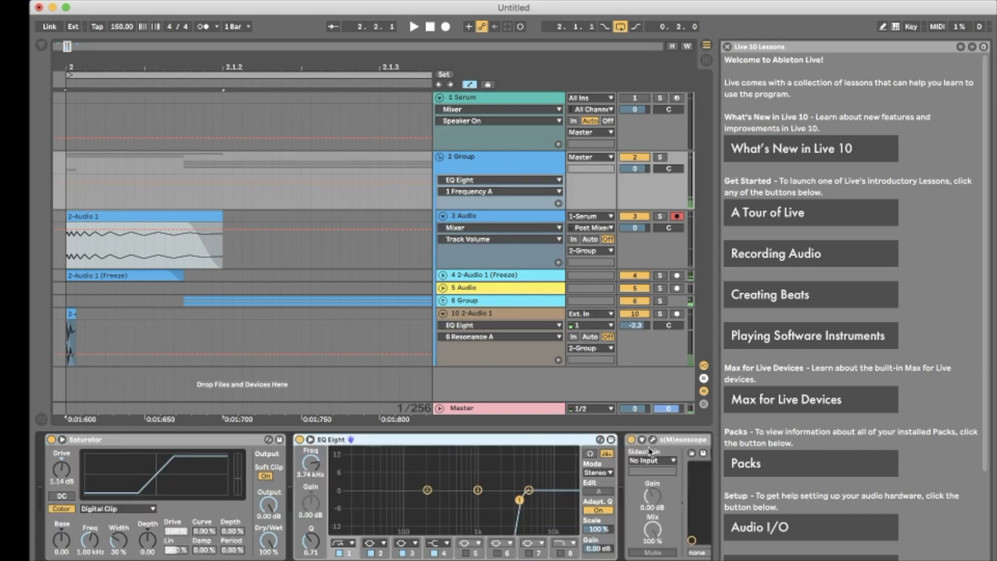
{"action": "left_click", "coordinate": [653, 439]}
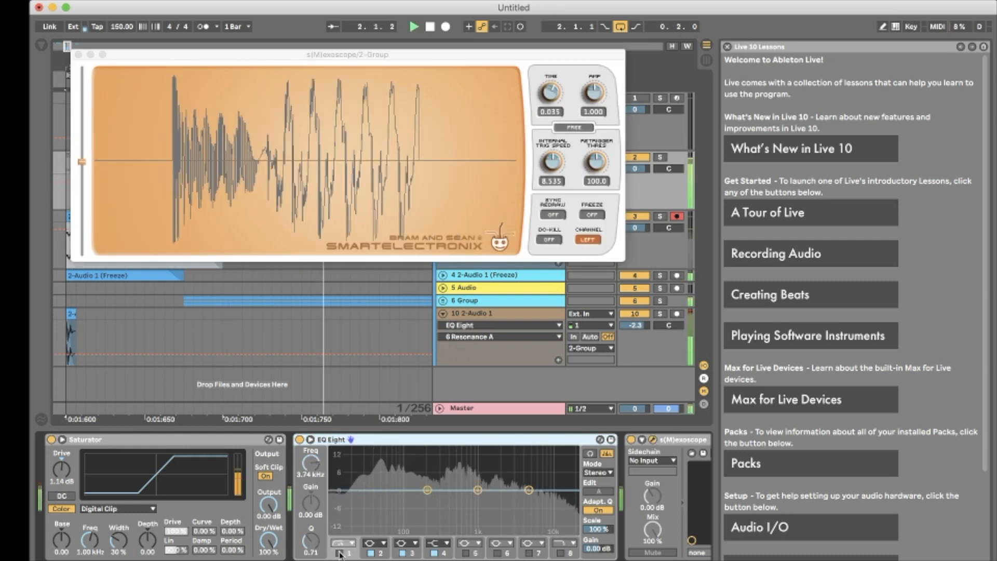
{"action": "double_click", "coordinate": [69, 475]}
{"action": "key", "text": "space"}
{"action": "key", "text": "space"}
{"action": "key", "text": "space"}
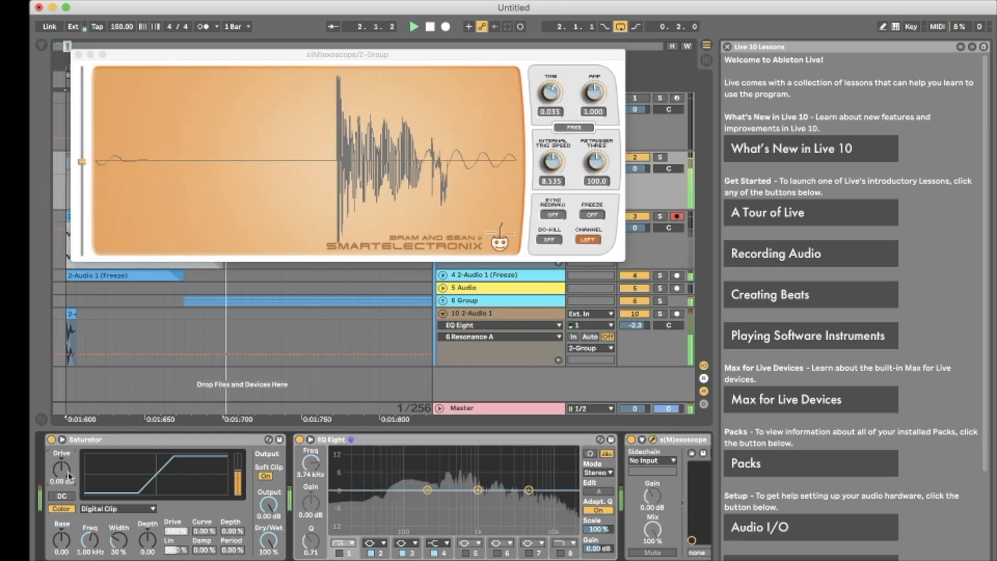
{"action": "left_click_drag", "start_coordinate": [129, 57], "coordinate": [219, 238]}
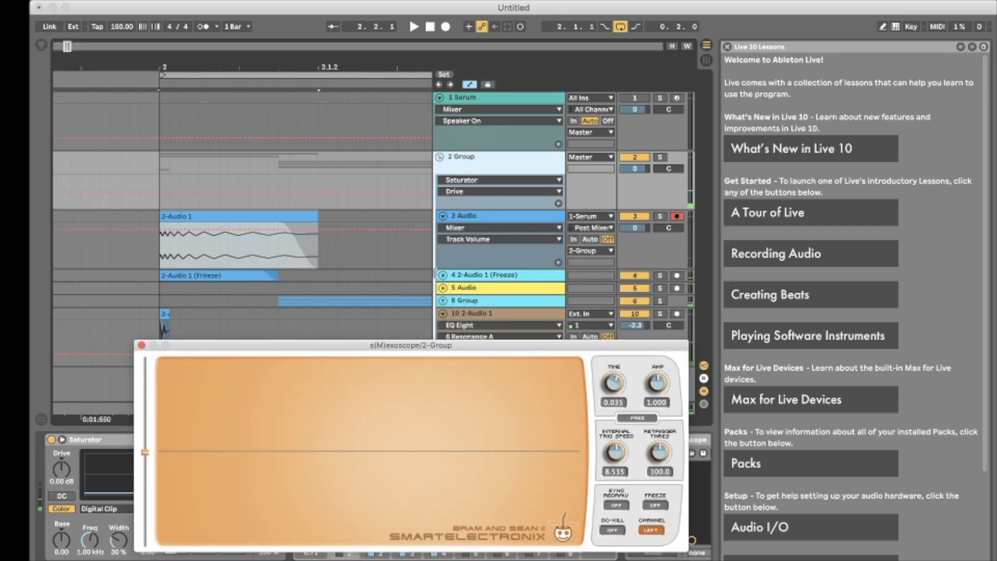
- Unfold track 4 and raise its volume slightly while checking the playing kick's waveform
{"action": "left_click", "coordinate": [443, 274]}
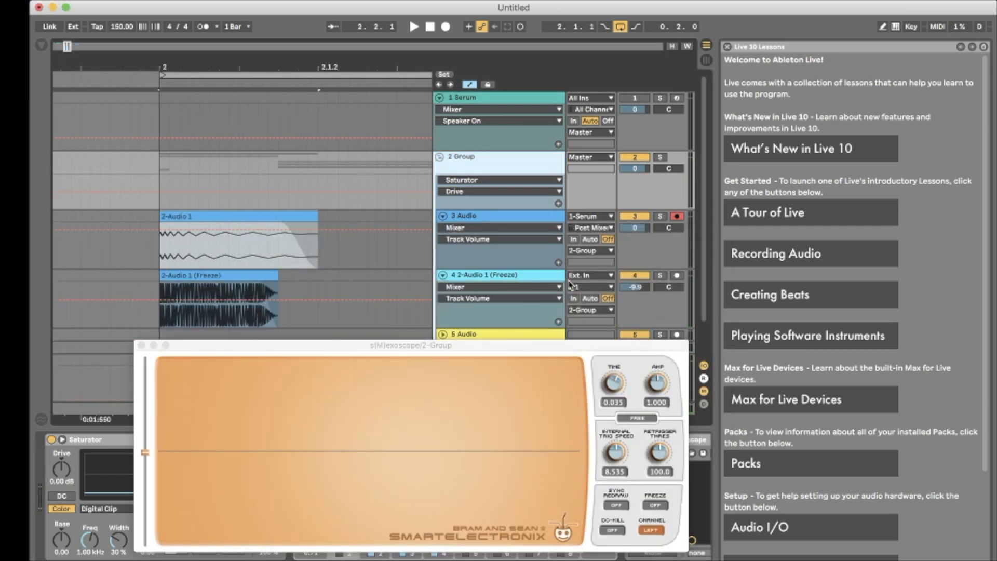
{"action": "key", "text": "space"}
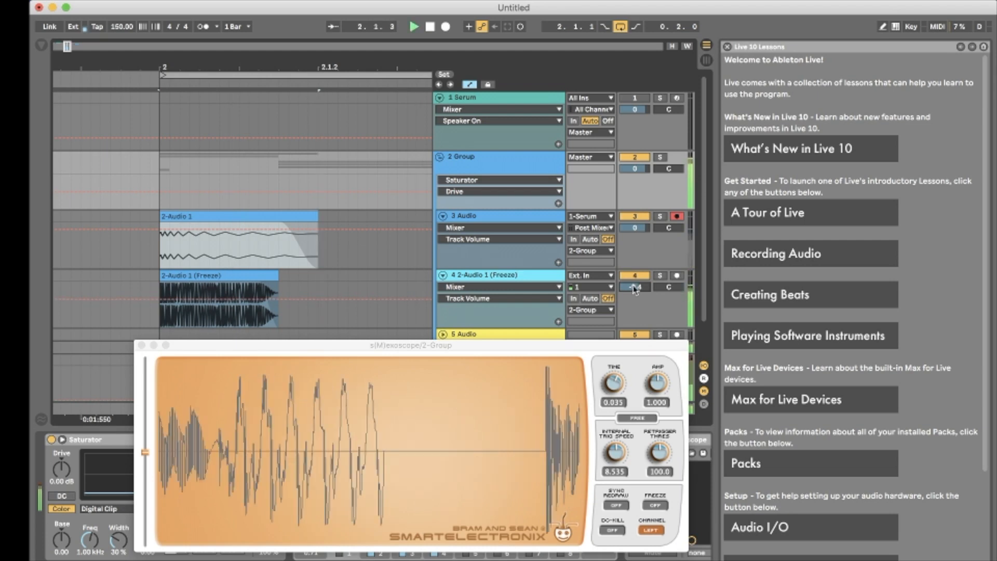
{"action": "key", "text": "space"}
- Unfold tail group 6, extend the starts of the clips on tracks 7 to 9 earlier, and adjust their fade-ins
{"action": "scroll", "coordinate": [422, 310], "scroll_direction": "down", "scroll_amount": 2}
{"action": "left_click", "coordinate": [443, 305]}
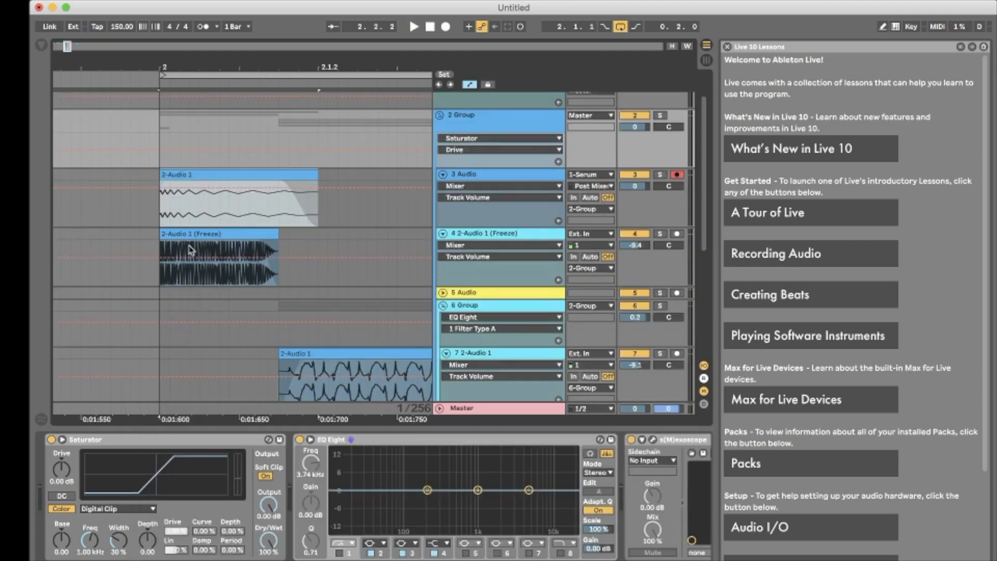
{"action": "scroll", "coordinate": [268, 260], "scroll_direction": "down", "scroll_amount": 3}
{"action": "mouse_move", "coordinate": [282, 263]}
{"action": "left_mouse_down"}
{"action": "mouse_move", "coordinate": [259, 261]}
{"action": "mouse_move", "coordinate": [296, 267]}
{"action": "left_mouse_up"}
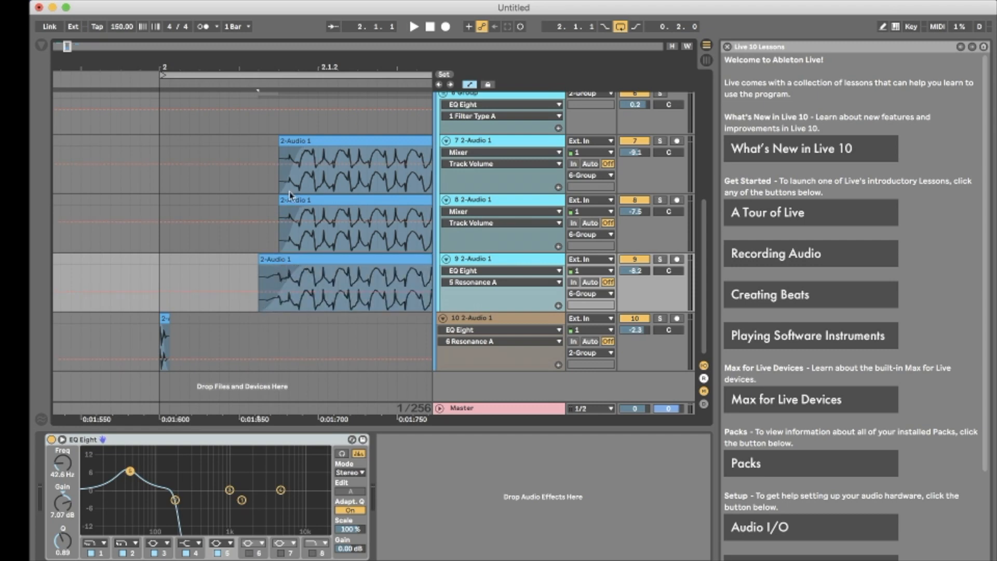
{"action": "left_click_drag", "start_coordinate": [281, 200], "coordinate": [259, 200]}
{"action": "left_click_drag", "start_coordinate": [289, 209], "coordinate": [306, 208]}
{"action": "mouse_move", "coordinate": [280, 141]}
{"action": "left_mouse_down"}
{"action": "mouse_move", "coordinate": [270, 143]}
{"action": "mouse_move", "coordinate": [306, 152]}
{"action": "left_mouse_up"}
- Play the layered kick from bar 2 and fold the main group
{"action": "left_click", "coordinate": [159, 210]}
{"action": "key", "text": "space"}
{"action": "scroll", "coordinate": [424, 243], "scroll_direction": "up", "scroll_amount": 10}
{"action": "left_click", "coordinate": [440, 157]}
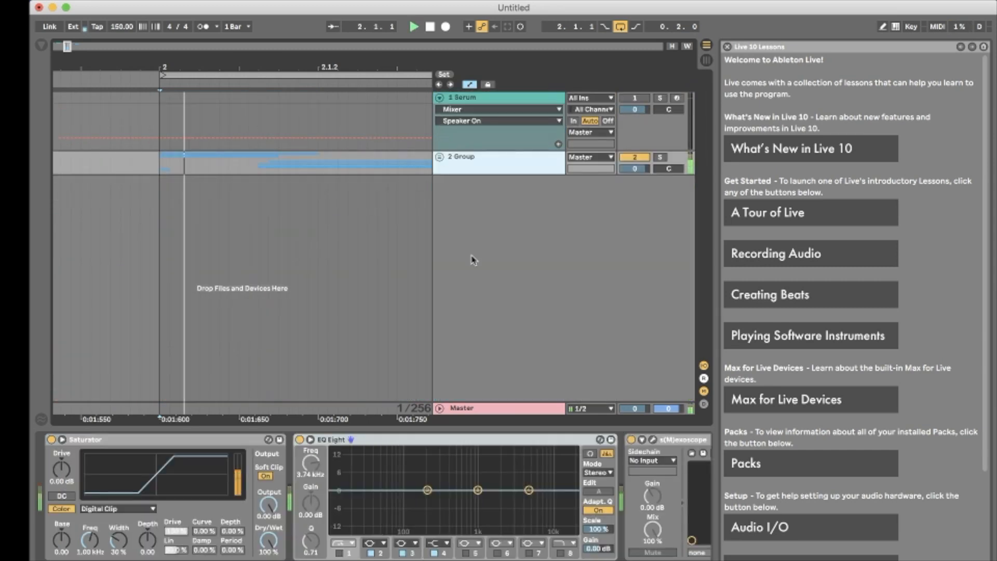
{"action": "key", "text": "space"}
- Insert a new audio track with 2-Group as its input and record the complete kick onto it
{"action": "key", "text": "super+t"}
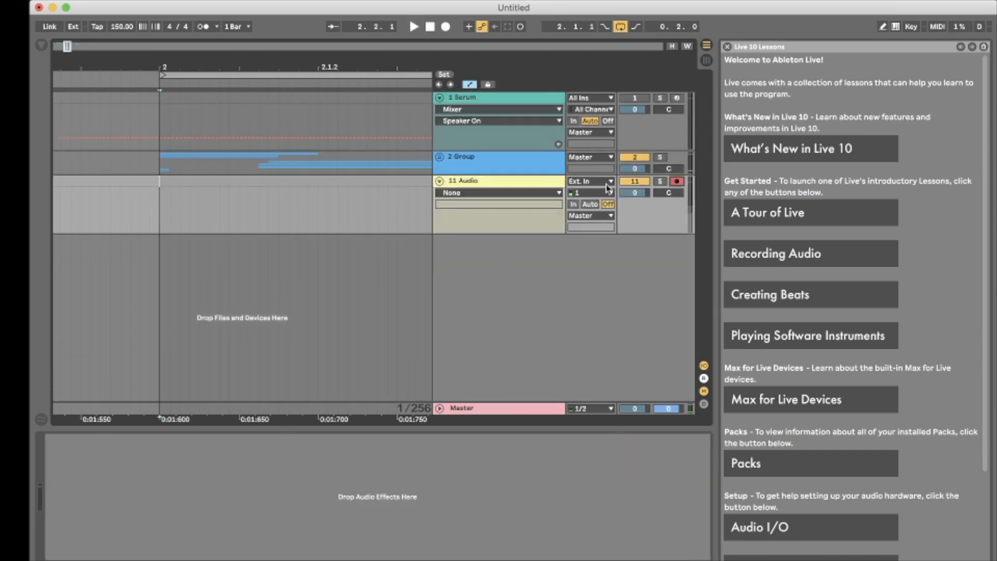
{"action": "left_click", "coordinate": [608, 183]}
{"action": "left_click", "coordinate": [582, 317]}
{"action": "left_click", "coordinate": [446, 27]}
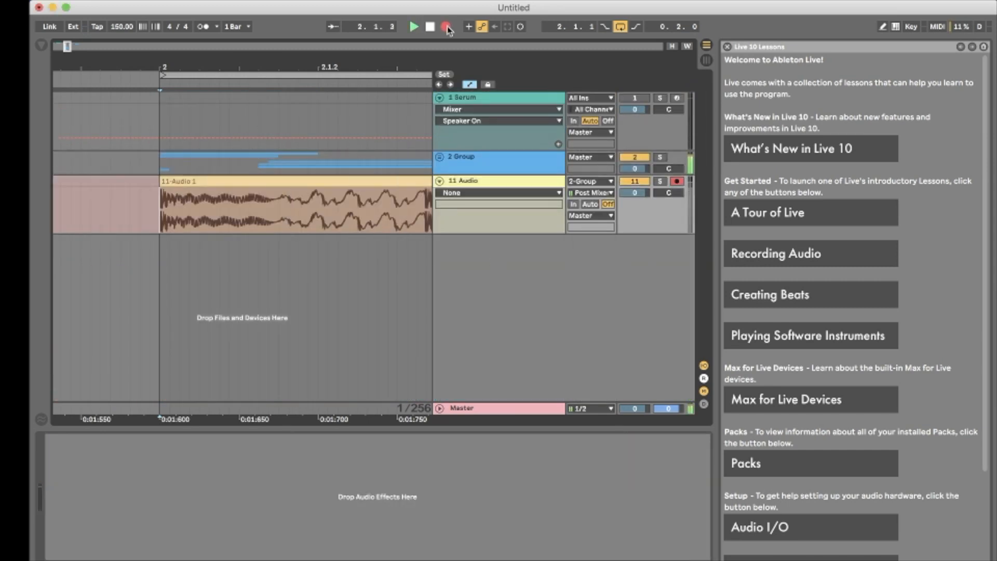
{"action": "key", "text": "space"}
- Mute the main group and play the recorded kick on track 11
{"action": "left_click", "coordinate": [624, 158]}
{"action": "left_click", "coordinate": [369, 182]}
{"action": "key", "text": "space"}
{"action": "key", "text": "space"}
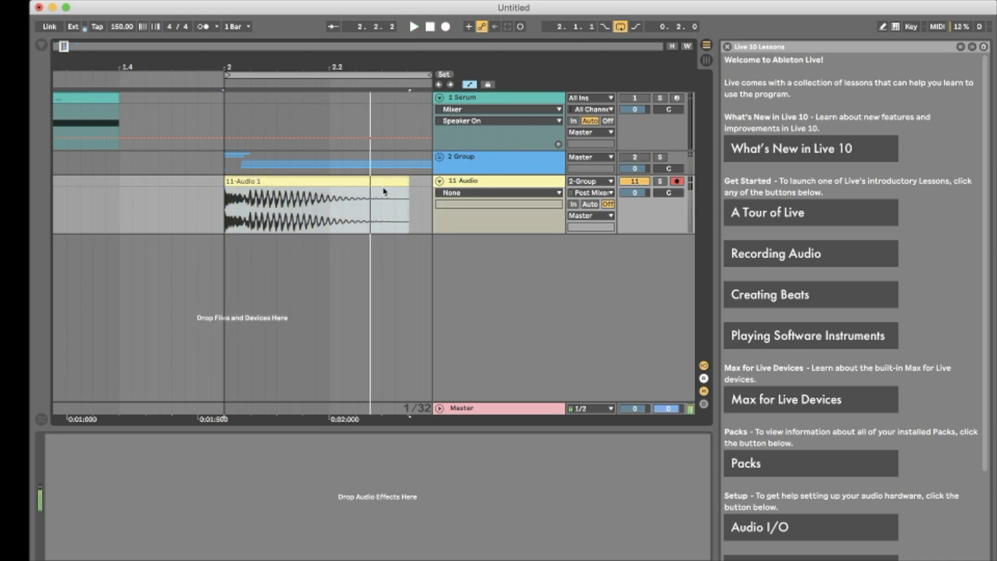
- Move the recorded kick clip on track 11 to 2.3, duplicate it three times, and play the repeated kicks
{"action": "left_click_drag", "start_coordinate": [324, 66], "coordinate": [186, 64]}
{"action": "left_click_drag", "start_coordinate": [178, 180], "coordinate": [294, 179]}
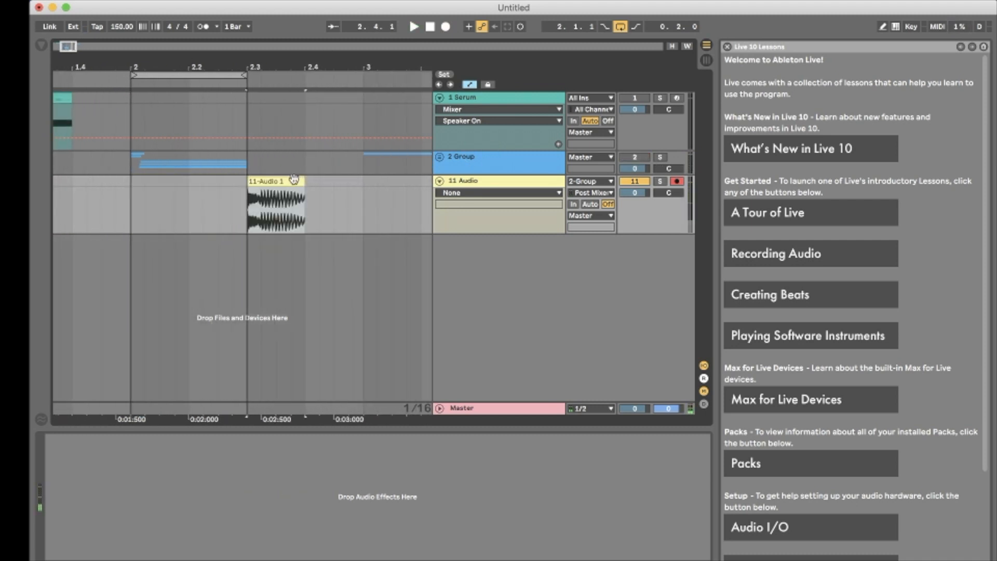
{"action": "key", "text": "super+d"}
{"action": "key", "text": "super+d"}
{"action": "key", "text": "super+d"}
{"action": "left_click", "coordinate": [169, 181]}
{"action": "key", "text": "space"}
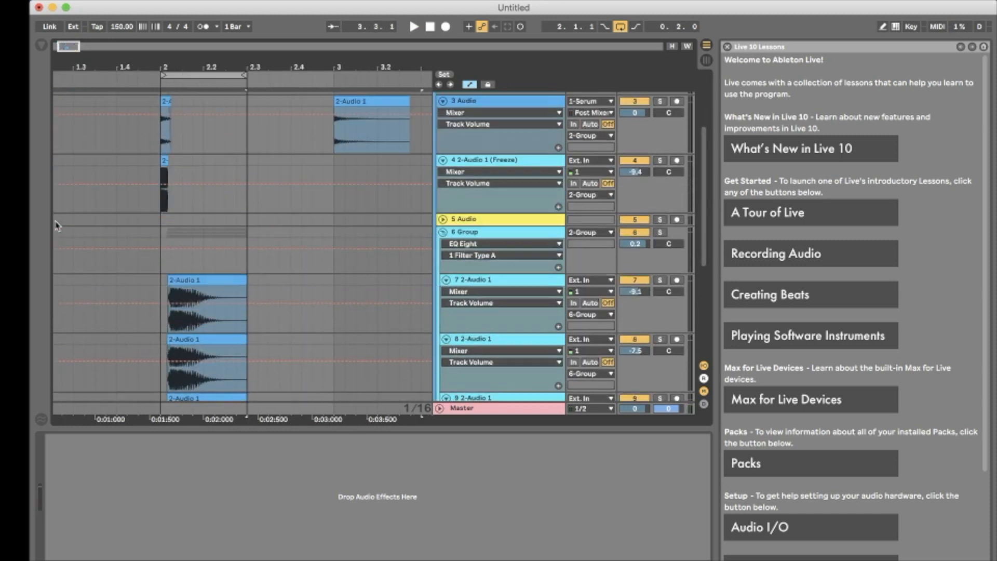
- Loop the first beat of bar 2 and adjust the fade-out of track 4's clip while the layered kick plays
{"action": "scroll", "coordinate": [362, 192], "scroll_direction": "up", "scroll_amount": 2}
{"action": "left_click", "coordinate": [164, 184]}
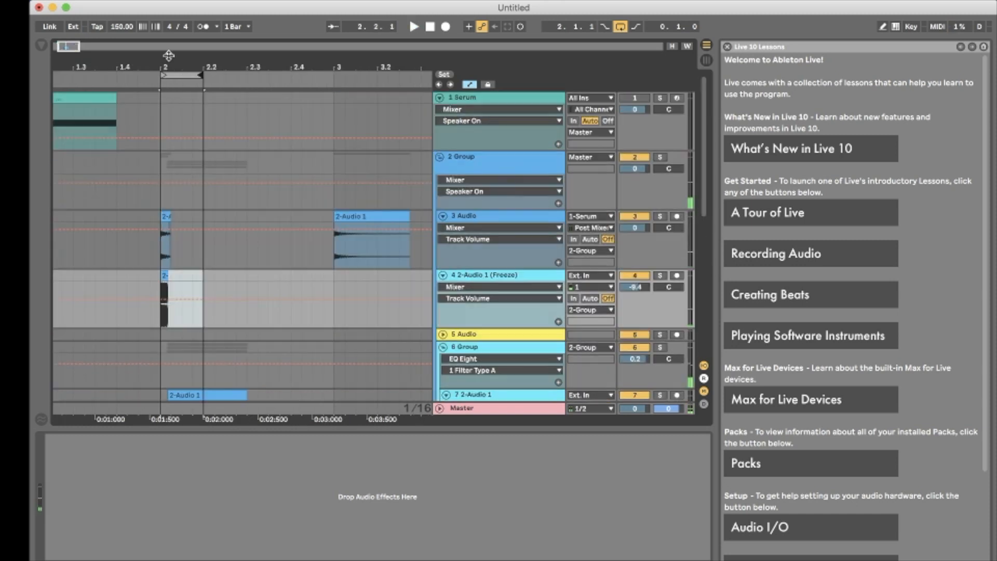
{"action": "left_click_drag", "start_coordinate": [169, 56], "coordinate": [176, 61]}
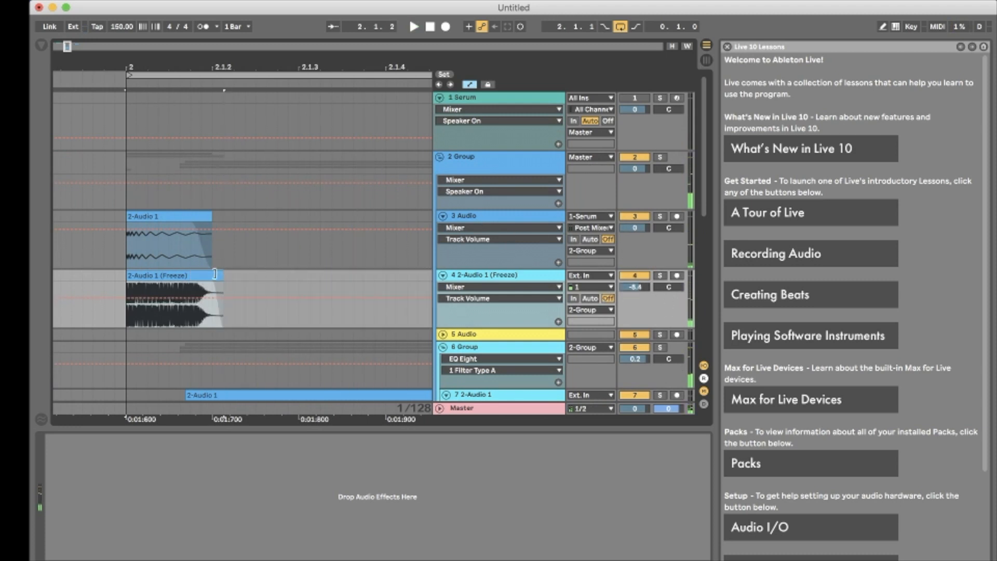
{"action": "key", "text": "space"}
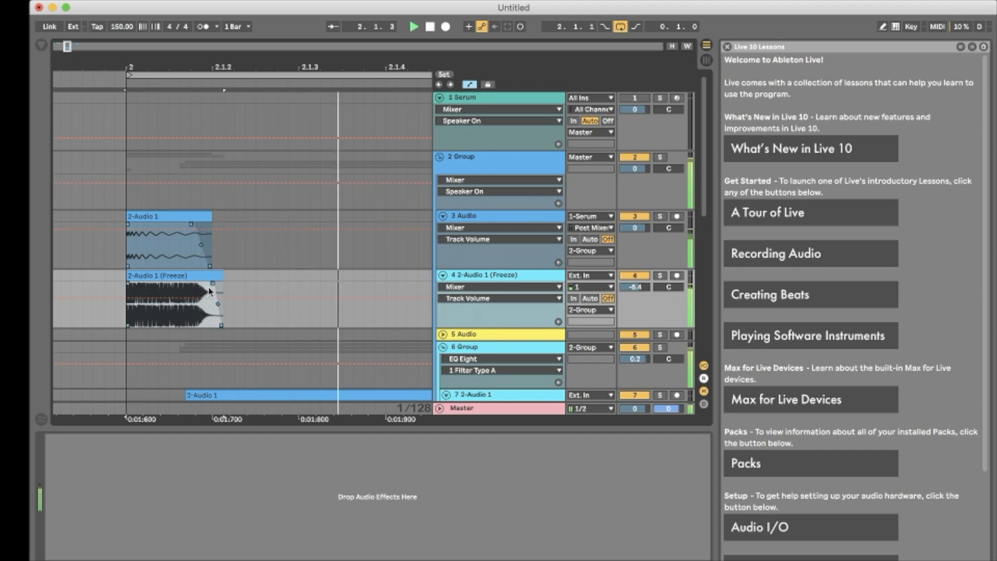
{"action": "mouse_move", "coordinate": [211, 283]}
{"action": "left_mouse_down"}
{"action": "mouse_move", "coordinate": [161, 289]}
{"action": "mouse_move", "coordinate": [224, 286]}
{"action": "mouse_move", "coordinate": [208, 286]}
{"action": "left_mouse_up"}
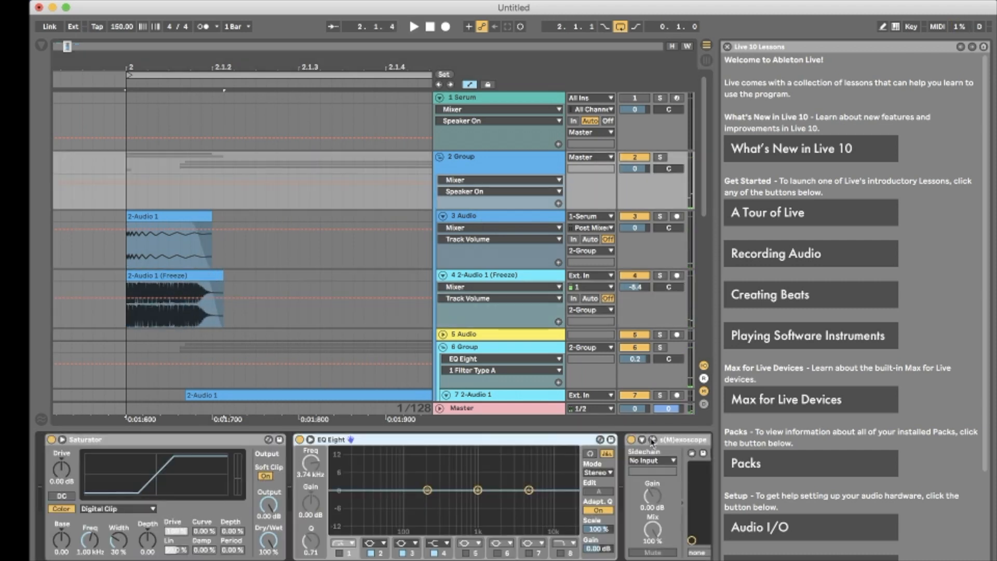
- Play the layered kick while viewing its waveform in the main group's s(M)exoscope, and close the oscilloscope window
{"action": "left_click", "coordinate": [653, 440]}
{"action": "key", "text": "space"}
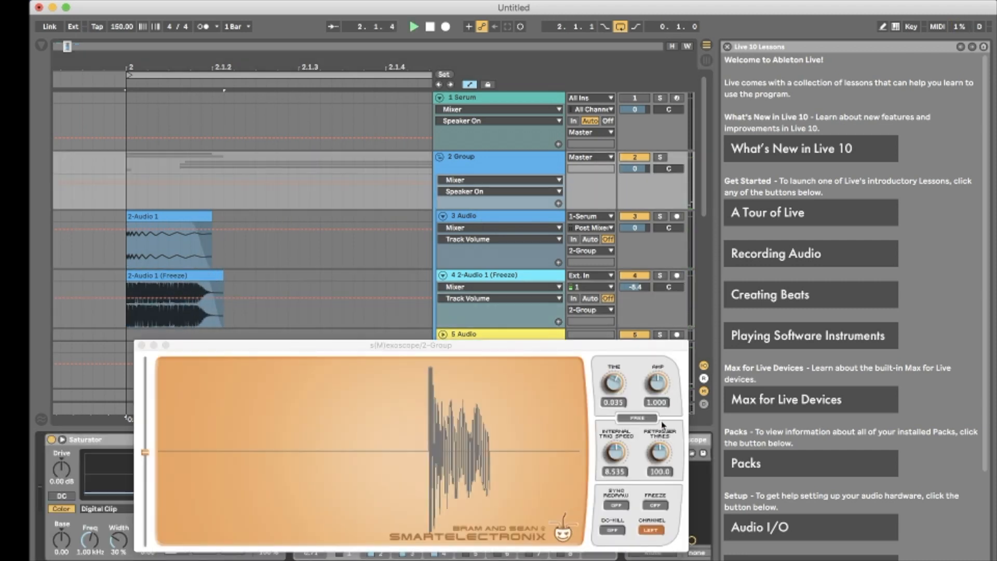
{"action": "key", "text": "space"}
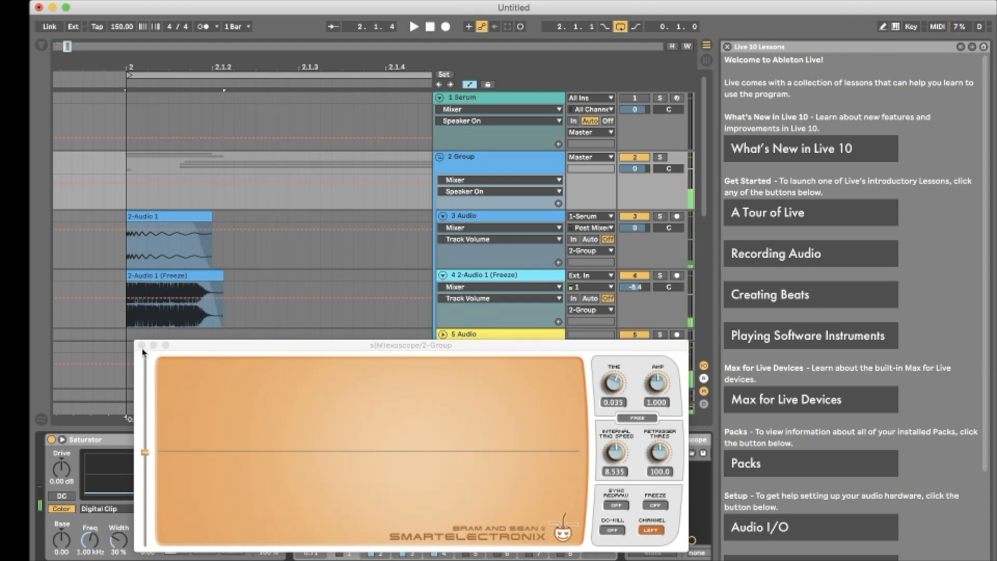
{"action": "left_click", "coordinate": [142, 346]}
- Collapse the main group and record the updated layered kick onto track 11 from the start of bar 2
{"action": "left_click_drag", "start_coordinate": [185, 67], "coordinate": [400, 94]}
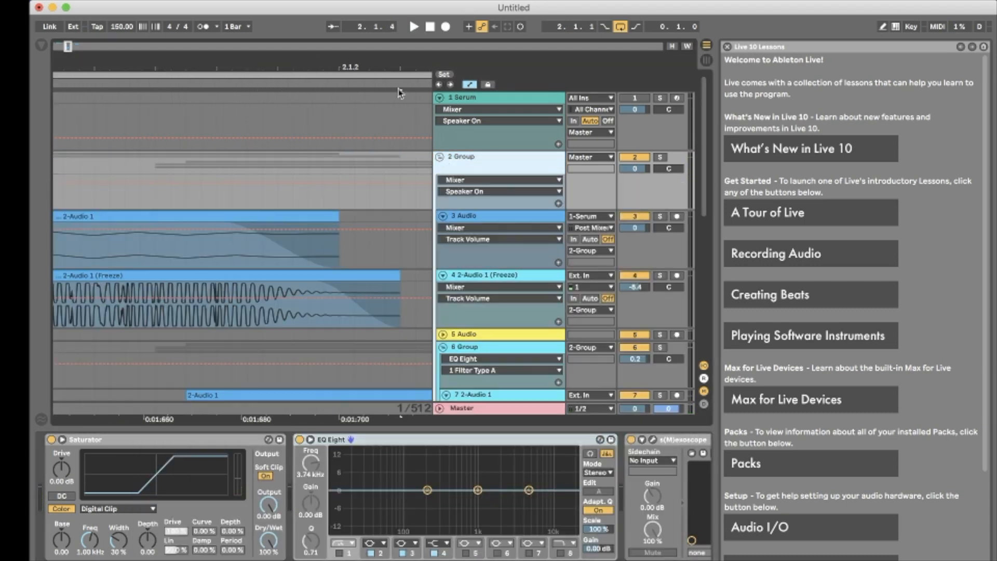
{"action": "left_click_drag", "start_coordinate": [367, 63], "coordinate": [367, 26]}
{"action": "left_click", "coordinate": [439, 157]}
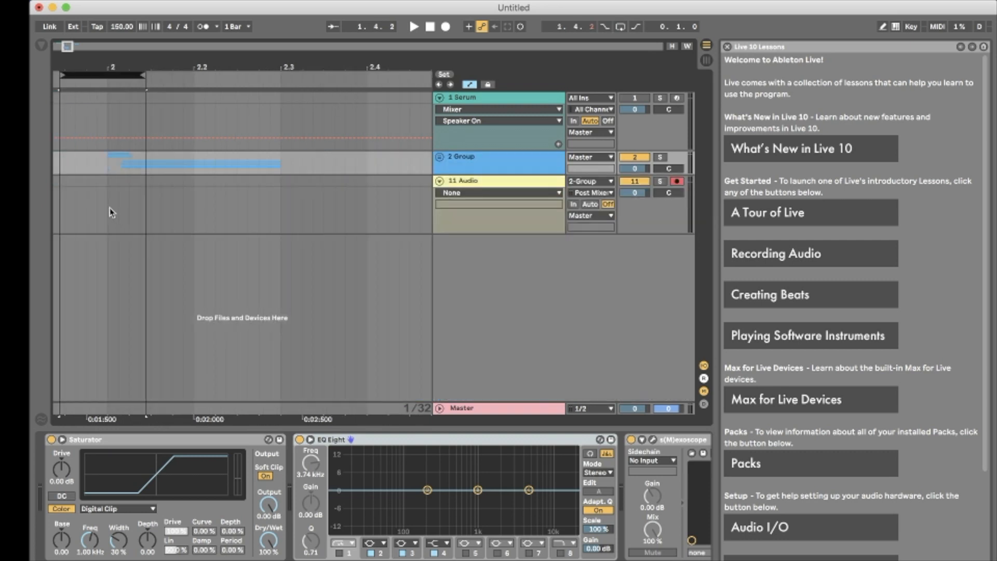
{"action": "left_click", "coordinate": [109, 207]}
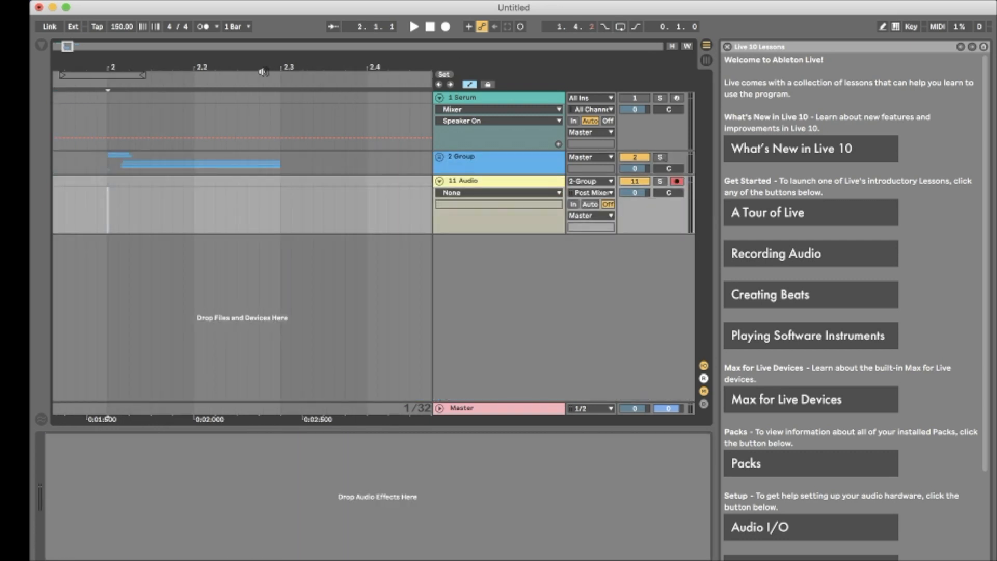
{"action": "left_click", "coordinate": [446, 26]}
{"action": "key", "text": "space"}
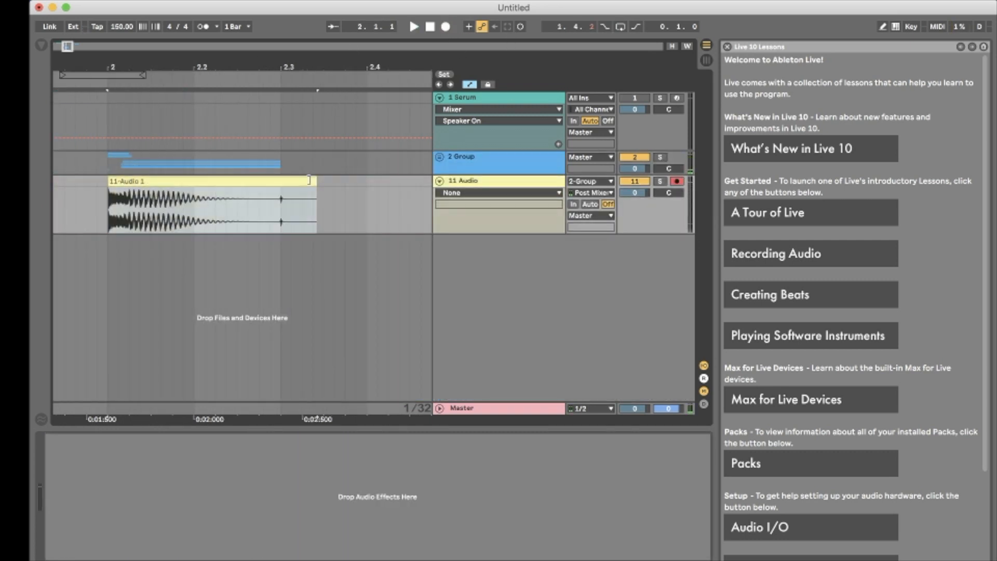
- Move the new recording on track 11 to 2.3 and trim it to one beat
{"action": "left_click_drag", "start_coordinate": [147, 180], "coordinate": [324, 204]}
{"action": "key", "text": "minus"}
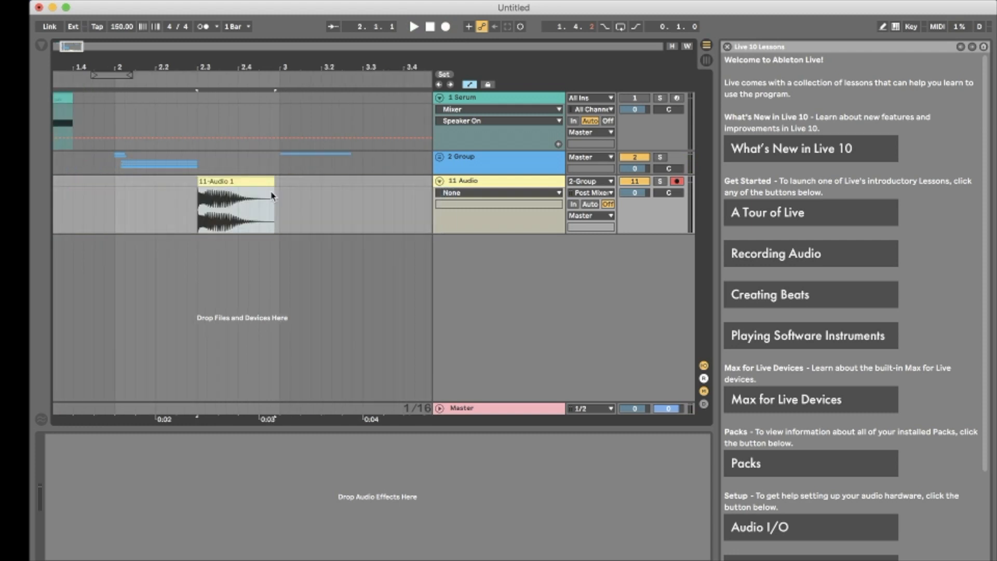
{"action": "left_click_drag", "start_coordinate": [270, 182], "coordinate": [229, 182]}
- Duplicate the one-beat kick clip on track 11 three times to make four consecutive kicks
{"action": "key", "text": "ctrl+d"}
{"action": "key", "text": "ctrl+d"}
{"action": "key", "text": "ctrl+d"}
- Mute the main group and play the four consecutive kicks on track 11
{"action": "key", "text": "space"}
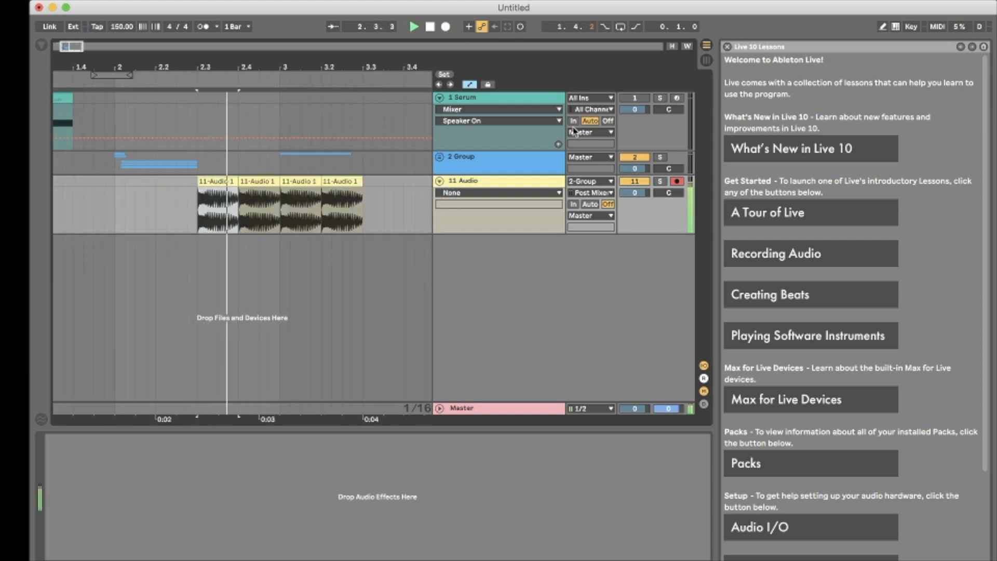
{"action": "key", "text": "space"}
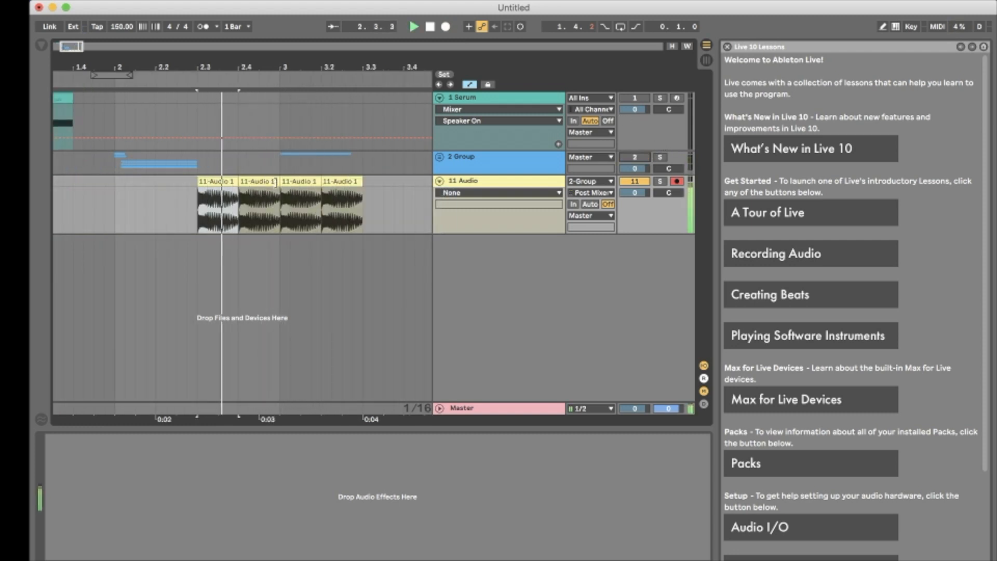
{"action": "key", "text": "space"}
{"action": "left_click_drag", "start_coordinate": [351, 63], "coordinate": [315, 94]}
{"action": "key", "text": "space"}
{"action": "key", "text": "space"}
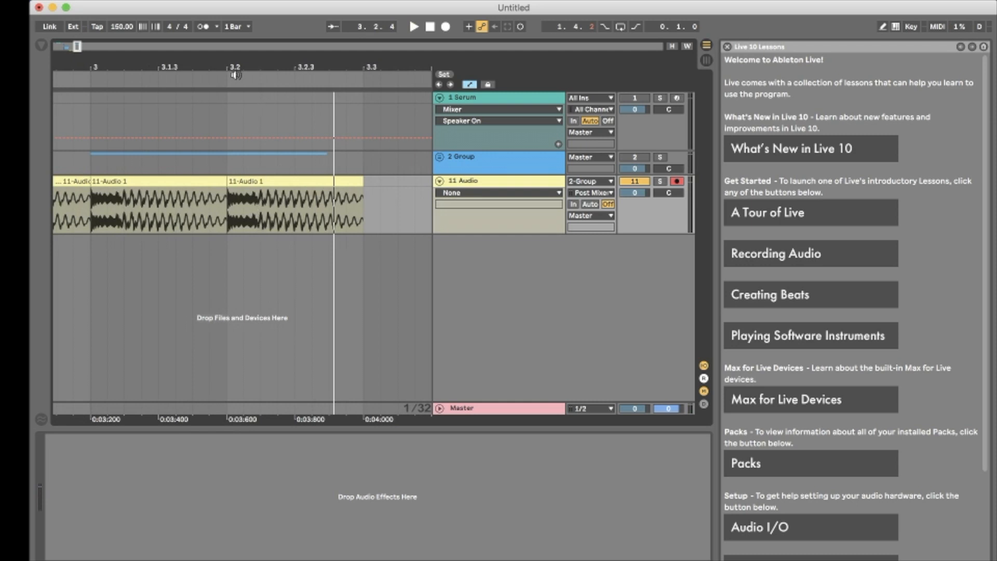
- Extend the first kick clip on track 11 to bar 3 so that it replaces the second copy
{"action": "left_click_drag", "start_coordinate": [236, 75], "coordinate": [238, 49]}
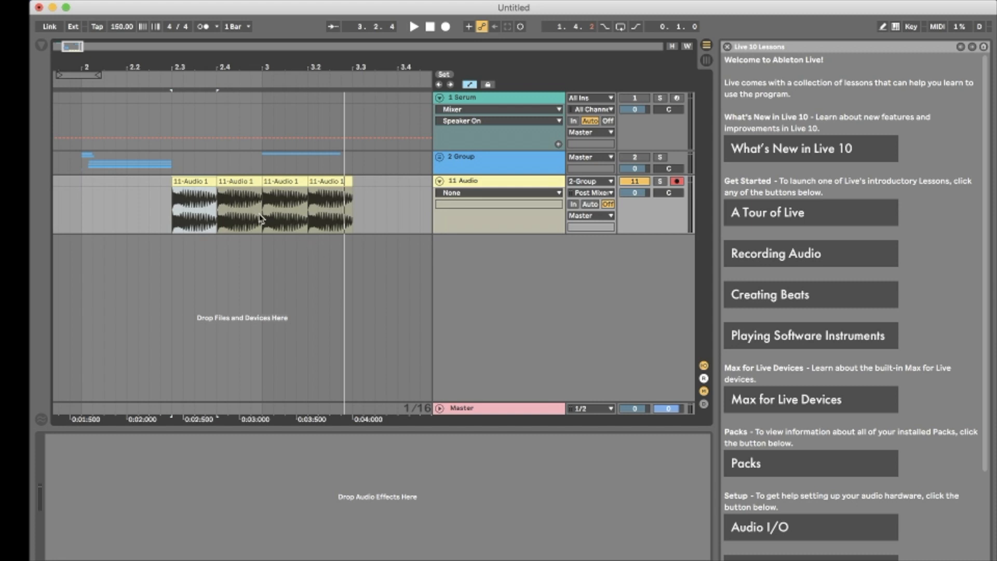
{"action": "left_click", "coordinate": [237, 180]}
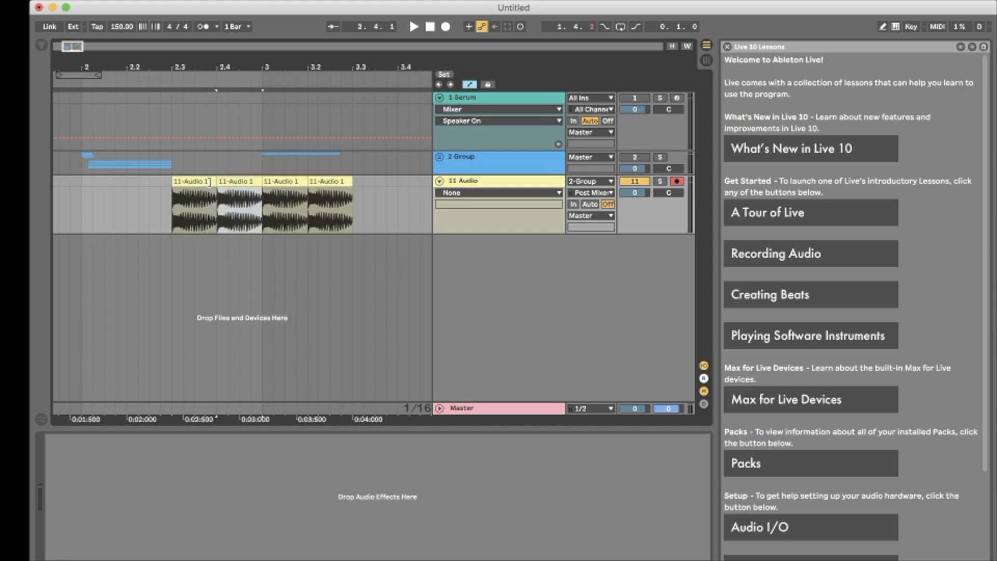
{"action": "left_click_drag", "start_coordinate": [209, 182], "coordinate": [256, 180]}
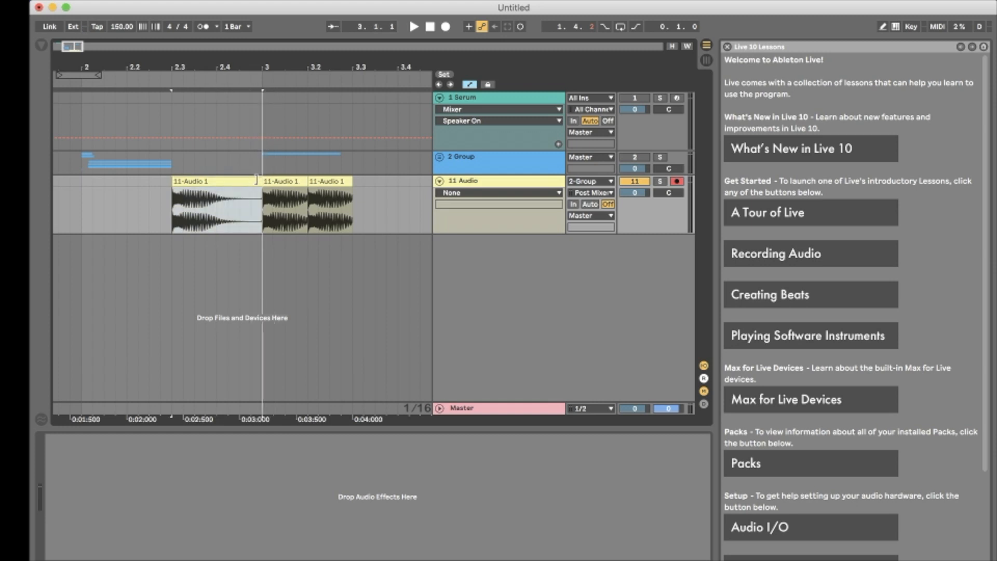
- Examine the waveform of the extended kick on track 11 from attack to tail, and play it
{"action": "scroll", "coordinate": [207, 179], "scroll_direction": "up", "scroll_amount": 10}
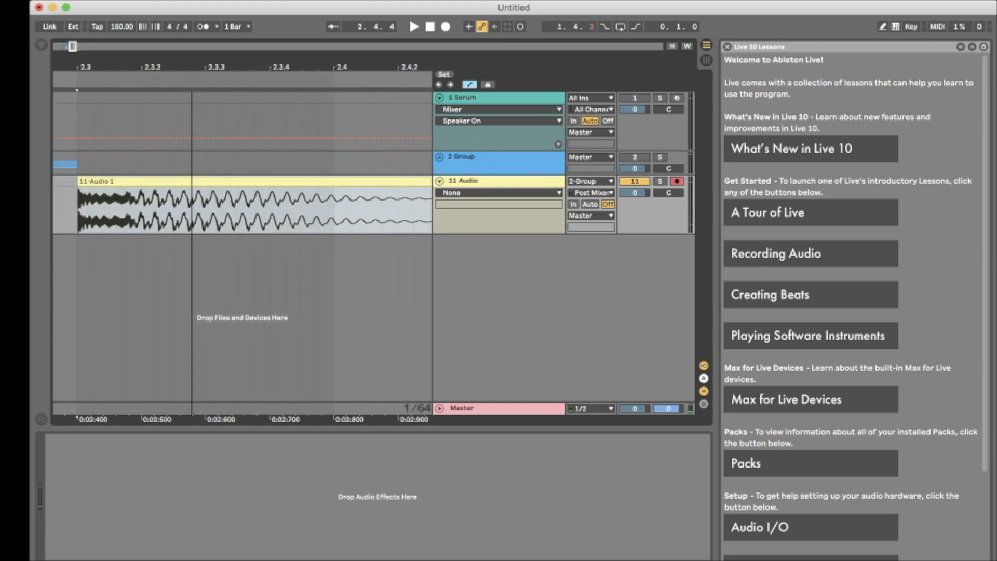
{"action": "scroll", "coordinate": [218, 158], "scroll_direction": "down", "scroll_amount": 4}
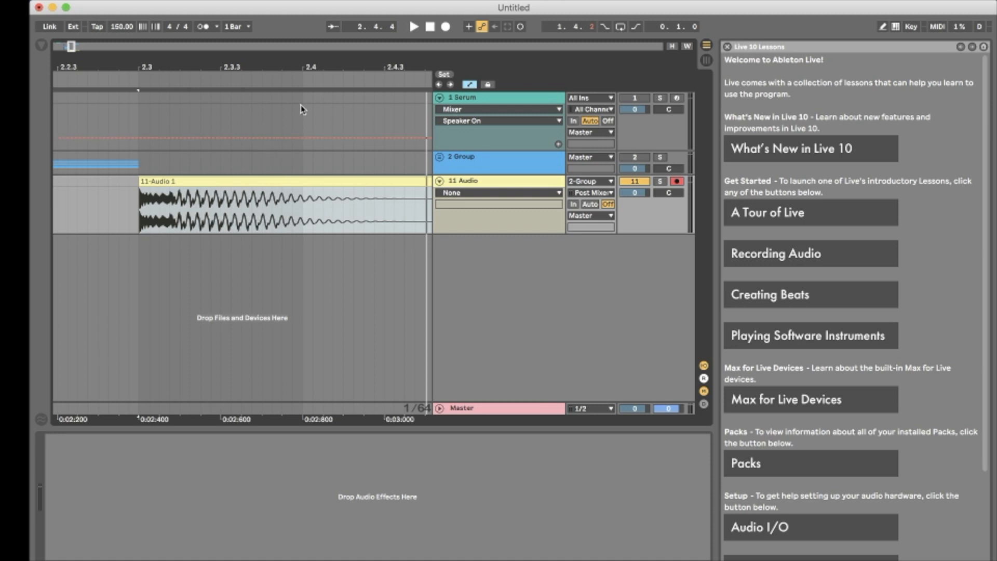
{"action": "left_click_drag", "start_coordinate": [293, 65], "coordinate": [327, 66]}
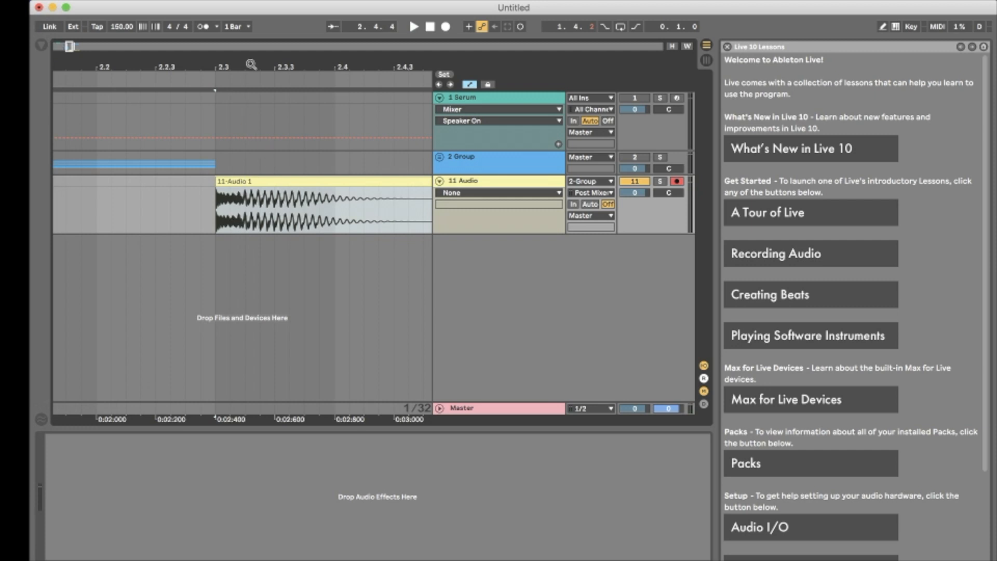
{"action": "key", "text": "space"}
{"action": "key", "text": "space"}
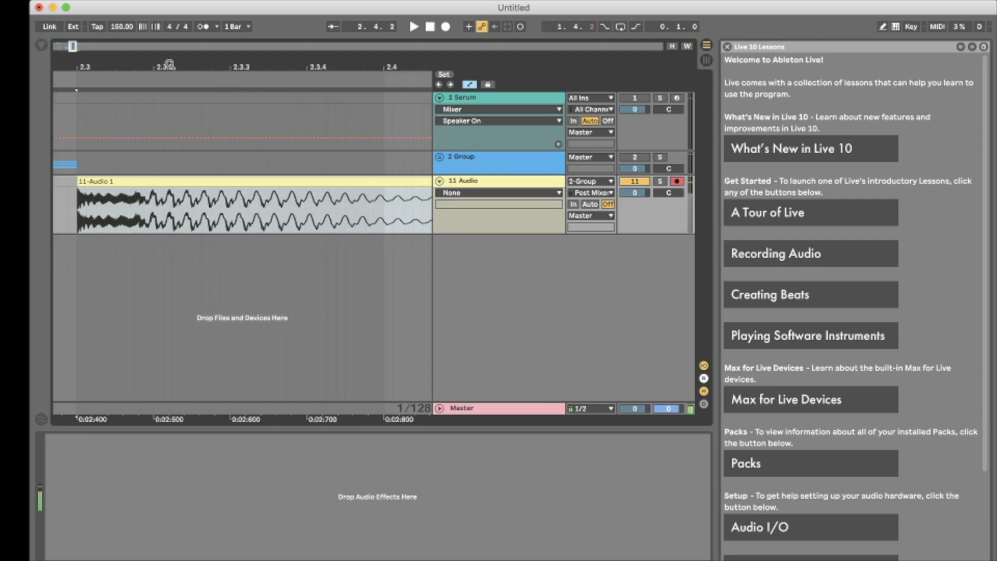